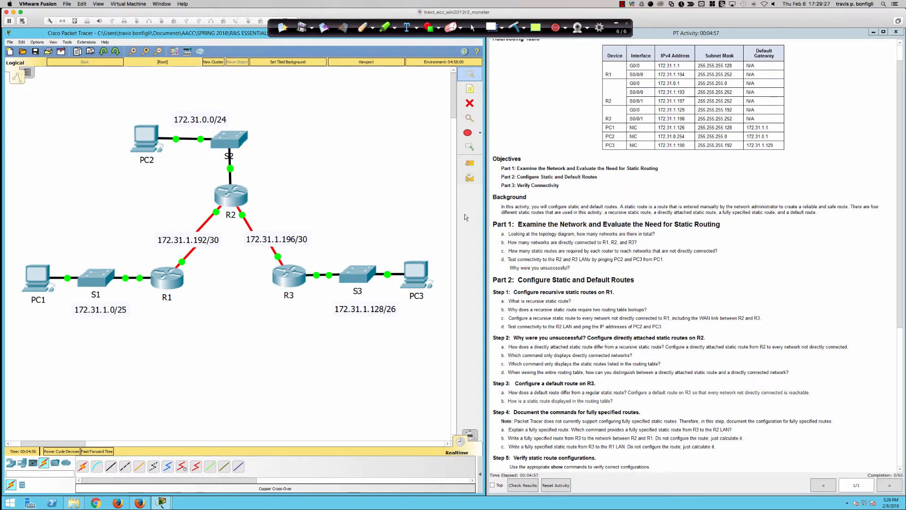
Circle the three LAN labels 172.31.0.0/24, 172.31.1.0/25 and 172.31.1.128/26 on the topology with the red pen
left_click(362, 27)
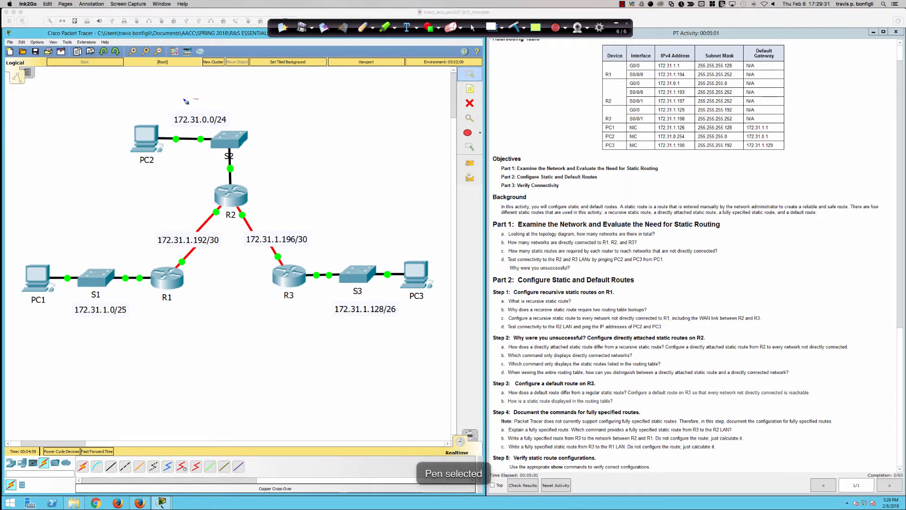
mouse_move(185, 101)
left_mouse_down()
mouse_move(238, 113)
mouse_move(198, 98)
left_mouse_up()
left_click_drag(78, 297, 73, 305)
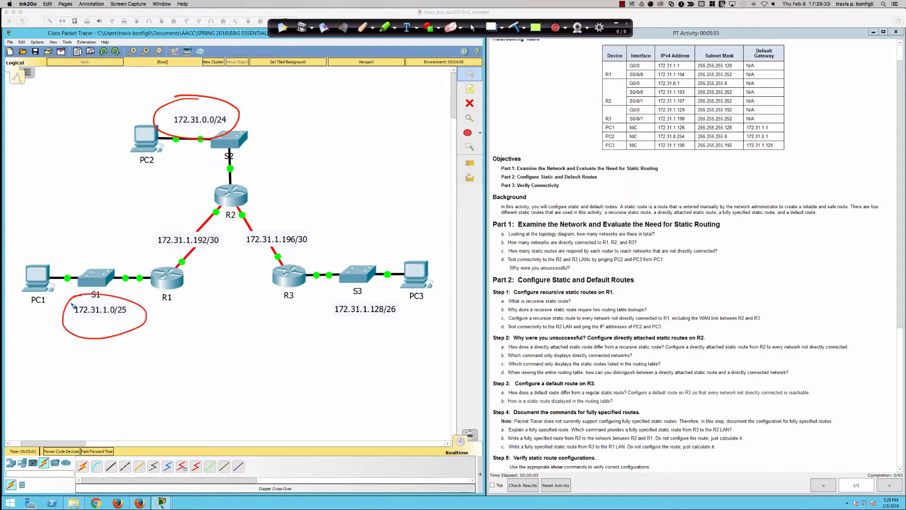
mouse_move(347, 295)
left_mouse_down()
mouse_move(406, 336)
mouse_move(332, 296)
left_mouse_up()
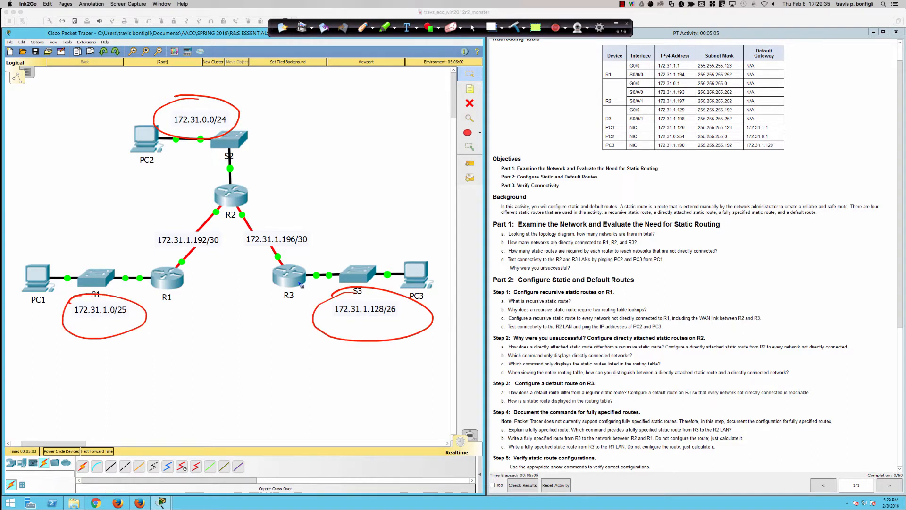
Circle the 172.31.1.192/30 and 172.31.1.196/30 labels together in red and point an arrow labelled TRANSIT at them
mouse_move(173, 226)
left_mouse_down()
mouse_move(150, 243)
mouse_move(251, 254)
mouse_move(306, 248)
mouse_move(238, 221)
mouse_move(169, 223)
left_mouse_up()
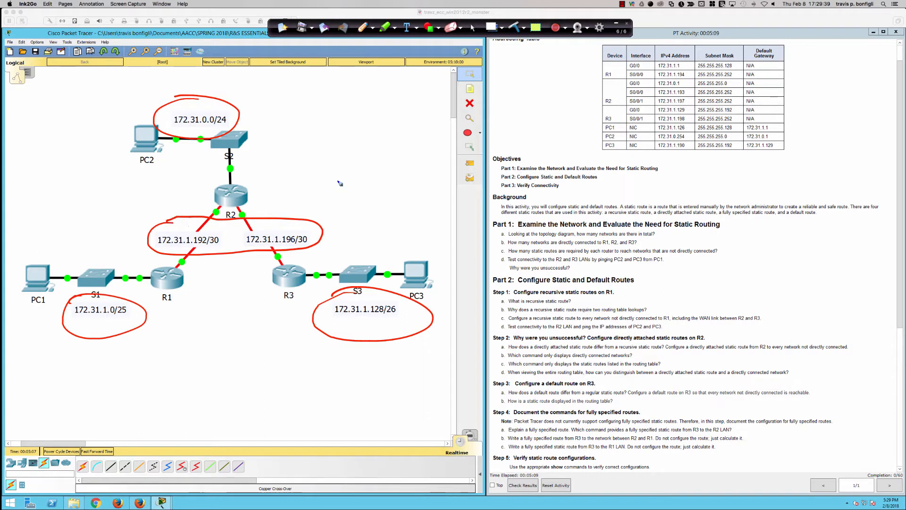
mouse_move(338, 180)
left_mouse_down()
mouse_move(307, 221)
mouse_move(321, 216)
left_mouse_up()
mouse_move(342, 170)
left_mouse_down()
mouse_move(346, 184)
mouse_move(352, 164)
mouse_move(373, 168)
mouse_move(380, 153)
mouse_move(369, 166)
mouse_move(380, 165)
mouse_move(402, 155)
mouse_move(408, 137)
left_mouse_up()
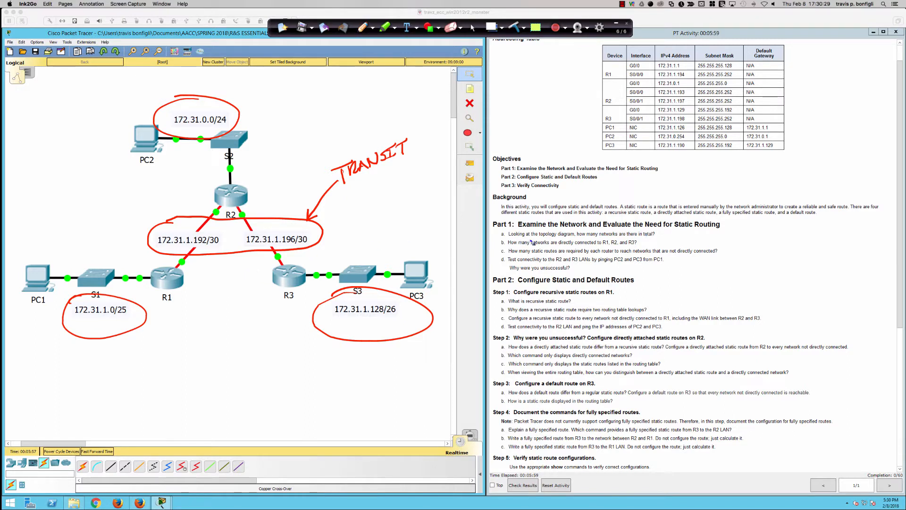
Write 5 beside question a of Part 1 and outline the three networks directly connected to R2 in red
left_click_drag(659, 230, 662, 237)
mouse_move(217, 202)
left_mouse_down()
mouse_move(191, 229)
mouse_move(175, 269)
mouse_move(234, 208)
mouse_move(229, 201)
mouse_move(254, 250)
mouse_move(251, 208)
mouse_move(236, 202)
left_mouse_up()
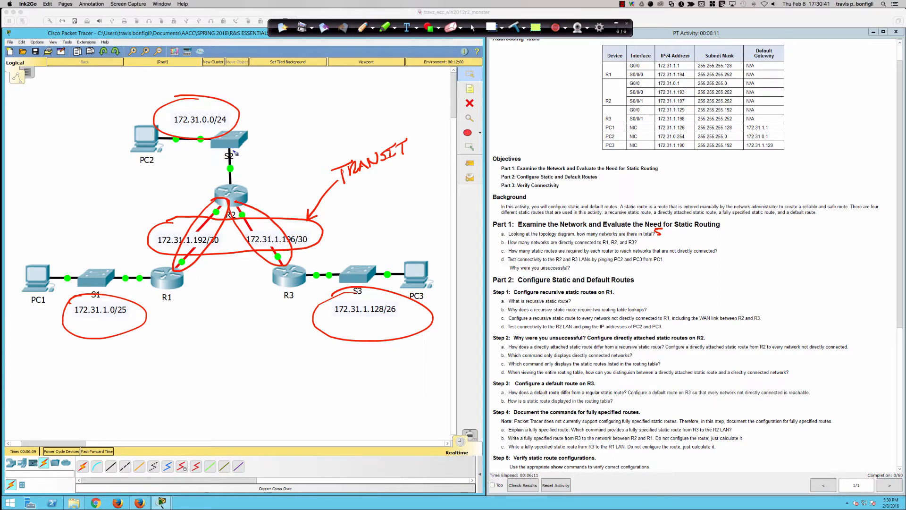
mouse_move(171, 133)
left_mouse_down()
mouse_move(242, 190)
mouse_move(148, 151)
left_mouse_up()
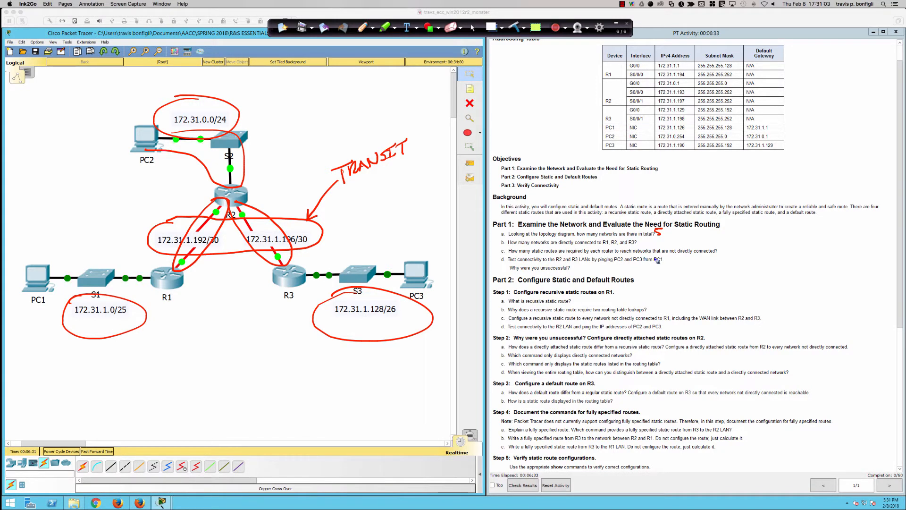
Clear the annotations, then dot R1 and outline its link to R2 and its LAN to PC1 in red
left_click(514, 27)
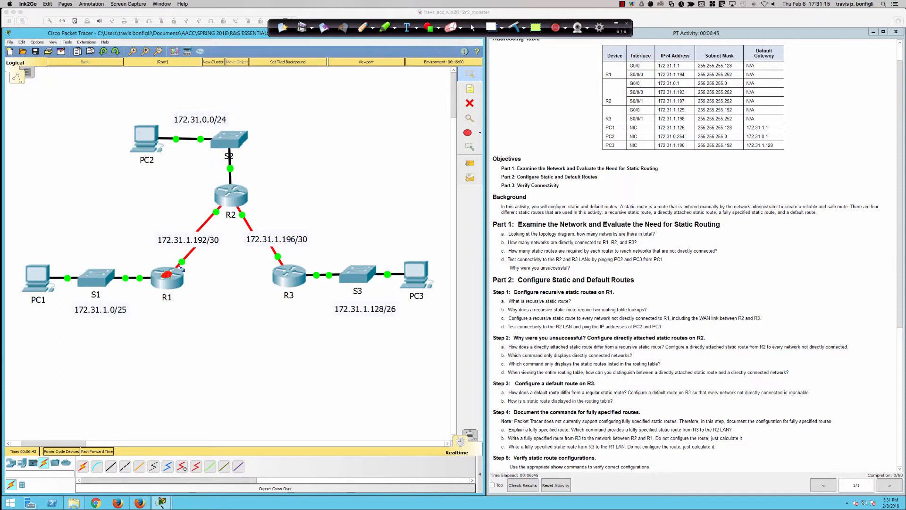
mouse_move(221, 197)
left_mouse_down()
mouse_move(183, 247)
mouse_move(186, 272)
mouse_move(223, 224)
mouse_move(218, 202)
left_mouse_up()
mouse_move(166, 273)
left_mouse_down()
mouse_move(54, 276)
mouse_move(106, 287)
mouse_move(166, 274)
left_mouse_up()
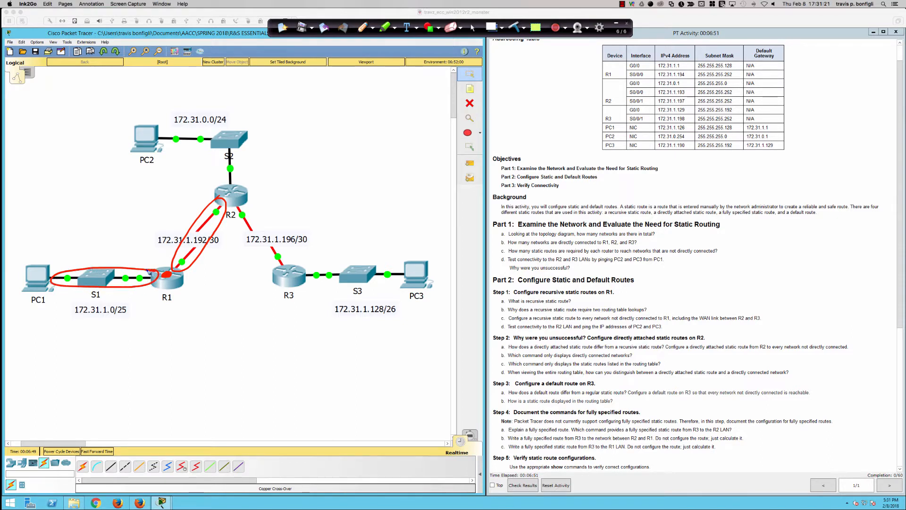
Switch the pen to green and outline the LAN connecting PC2, S2 and R2
left_click(373, 29)
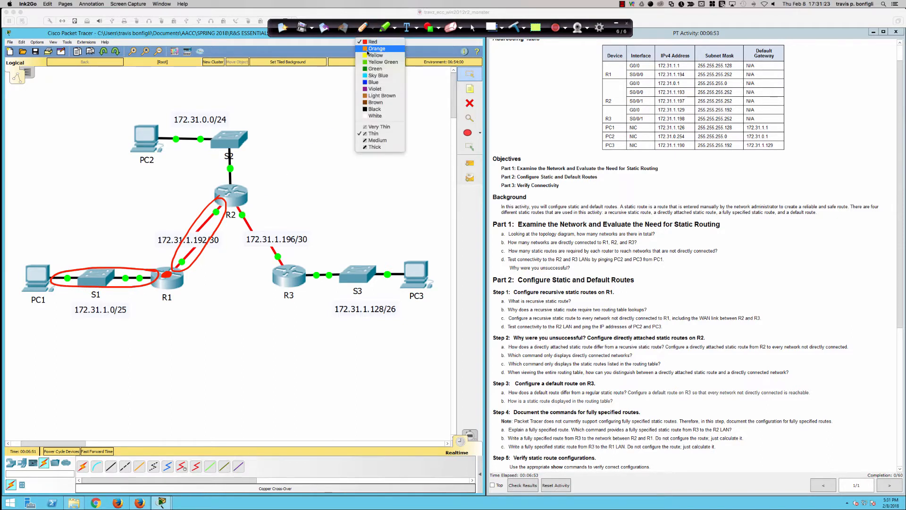
left_click(375, 74)
mouse_move(205, 130)
left_mouse_down()
mouse_move(175, 130)
mouse_move(162, 151)
mouse_move(195, 153)
mouse_move(224, 170)
mouse_move(229, 186)
mouse_move(246, 157)
mouse_move(240, 128)
mouse_move(203, 130)
left_mouse_up()
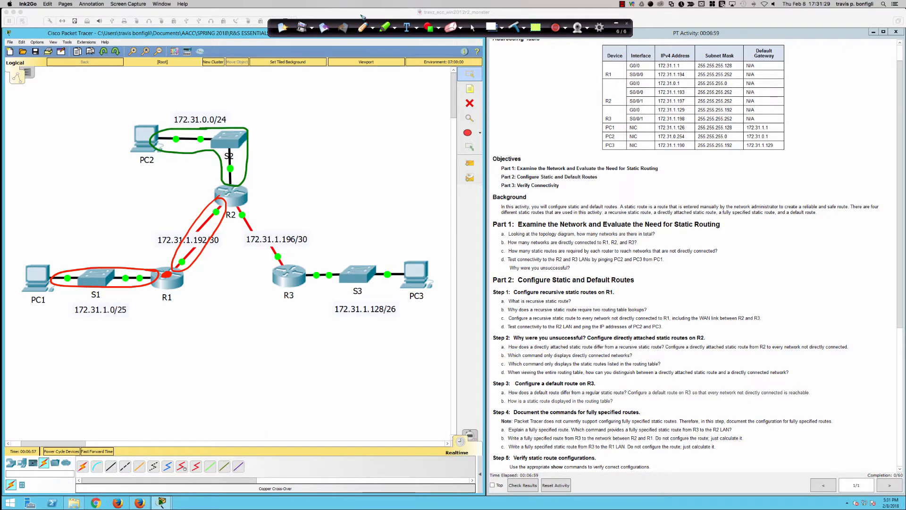
Switch the pen to blue and outline the R2–R3 link and the LAN between R3 and PC3
left_click(373, 29)
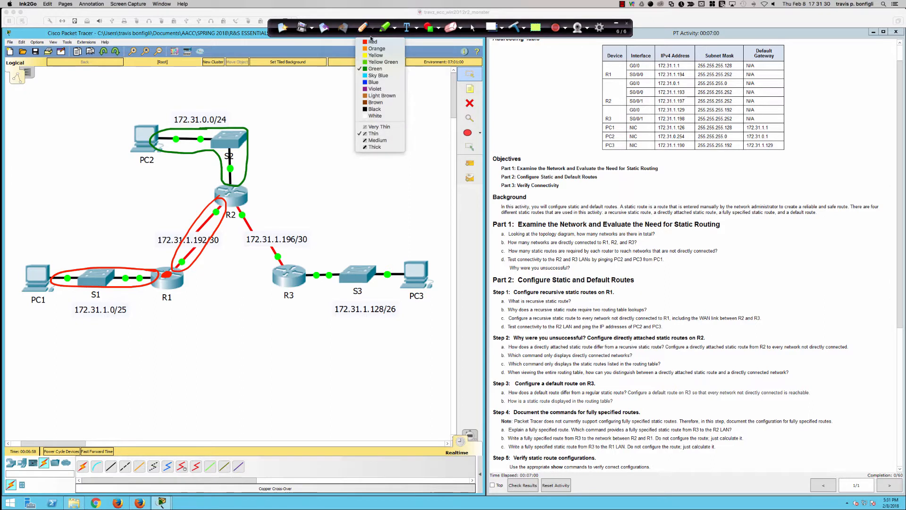
left_click(384, 83)
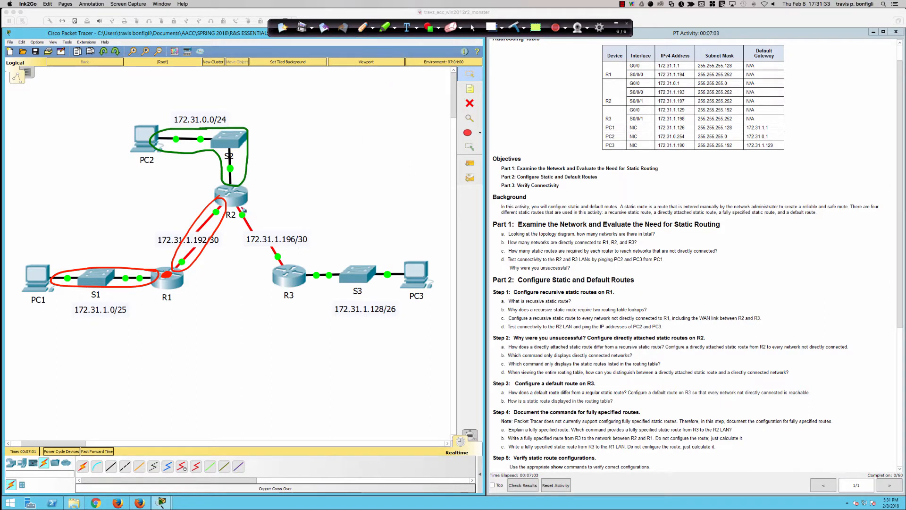
mouse_move(244, 203)
left_mouse_down()
mouse_move(234, 213)
mouse_move(243, 241)
mouse_move(281, 260)
mouse_move(289, 250)
mouse_move(243, 203)
left_mouse_up()
mouse_move(311, 268)
left_mouse_down()
mouse_move(303, 277)
mouse_move(396, 286)
mouse_move(407, 266)
mouse_move(305, 274)
left_mouse_up()
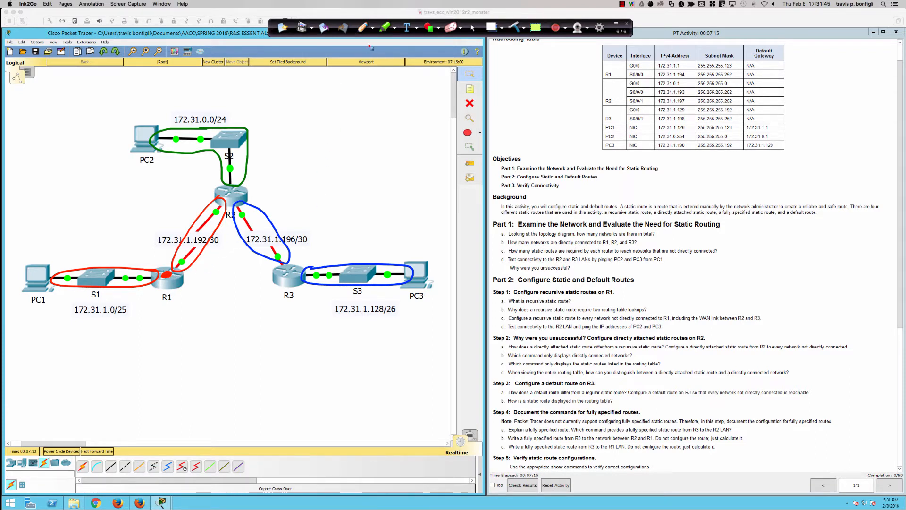
Switch the pen back to red, dot R2's interface toward R1 and point arrows at its other two interfaces
left_click(372, 28)
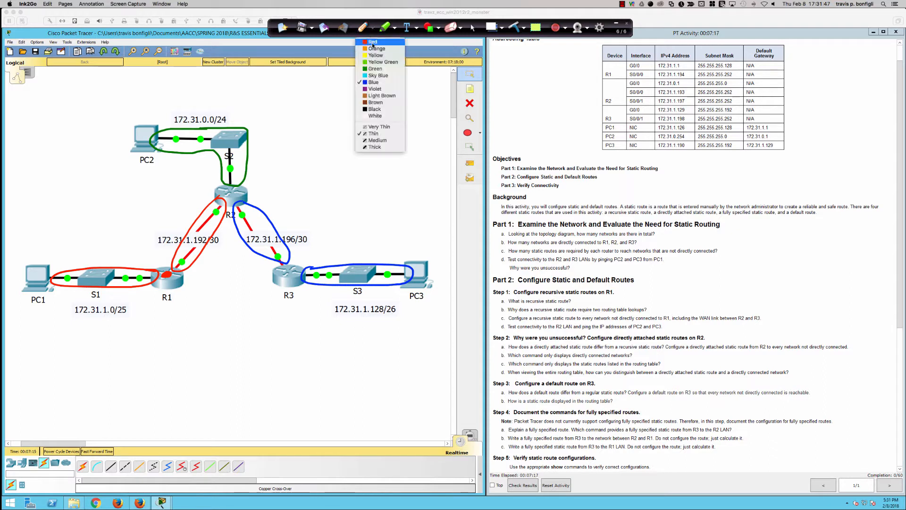
left_click(372, 43)
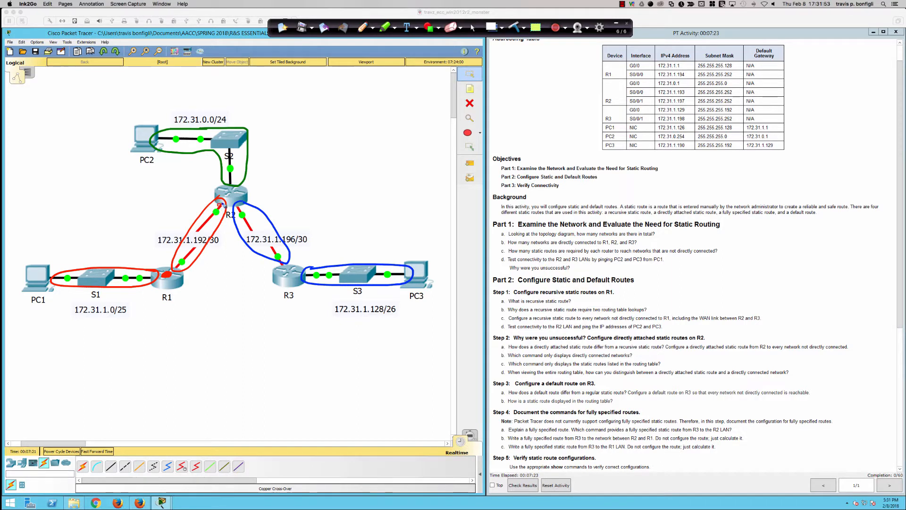
left_click_drag(222, 203, 222, 204)
left_click_drag(266, 194, 241, 207)
Draw a wavy red boundary from below PC2 through R2 toward R3 and hatch the area beyond it
mouse_move(126, 174)
left_mouse_down()
mouse_move(230, 200)
mouse_move(268, 248)
mouse_move(357, 210)
left_mouse_up()
left_click_drag(122, 172, 199, 115)
mouse_move(159, 175)
left_mouse_down()
mouse_move(228, 131)
mouse_move(262, 165)
left_mouse_up()
mouse_move(207, 188)
left_mouse_down()
mouse_move(244, 193)
mouse_move(285, 175)
left_mouse_up()
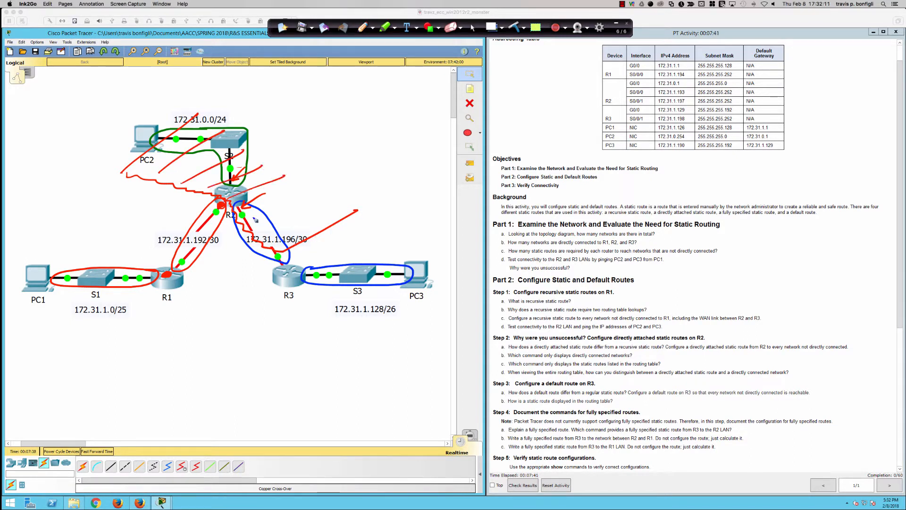
left_click_drag(241, 223, 307, 191)
left_click_drag(262, 236, 353, 200)
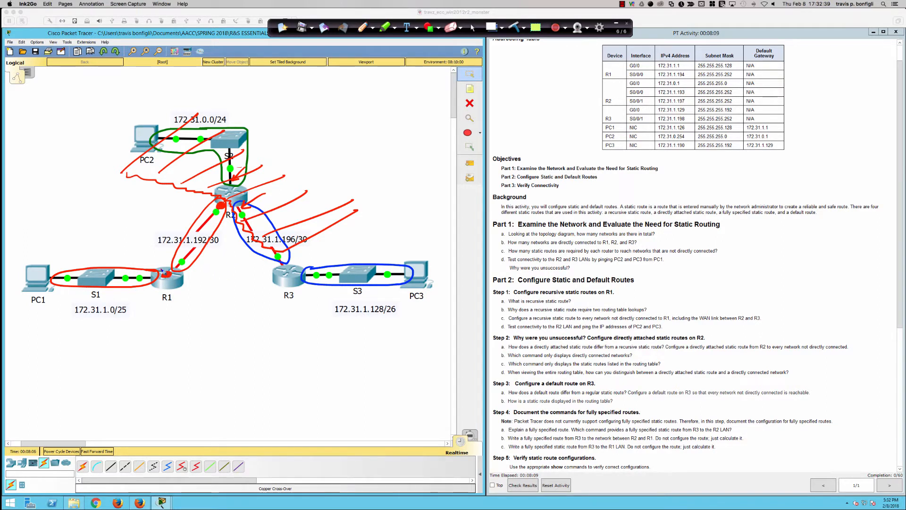
Draw red arrows from R1 and PC1 to the PC2 LAN, circle PC1, and draw a curve from PC2 to R2
mouse_move(163, 274)
left_mouse_down()
mouse_move(170, 167)
mouse_move(179, 168)
mouse_move(170, 162)
left_mouse_up()
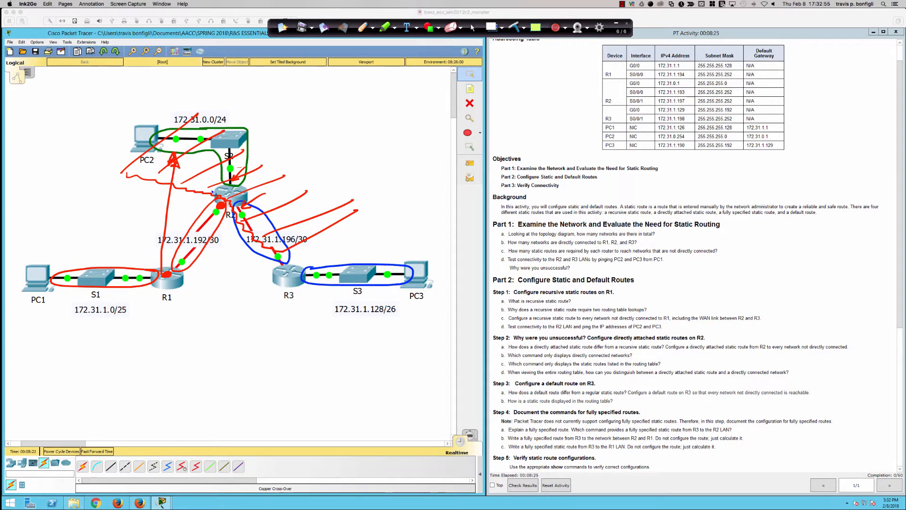
mouse_move(43, 261)
left_mouse_down()
mouse_move(157, 237)
mouse_move(189, 213)
mouse_move(204, 171)
mouse_move(197, 167)
mouse_move(203, 171)
left_mouse_up()
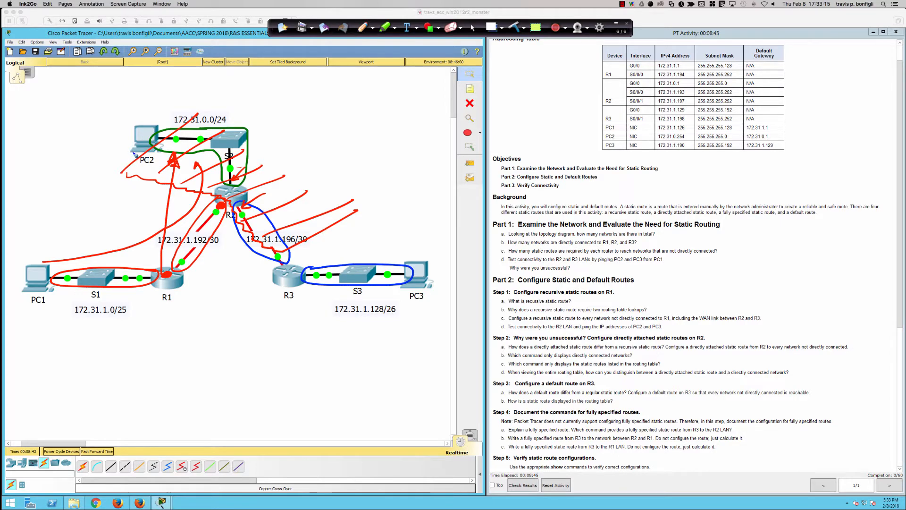
mouse_move(40, 291)
left_mouse_down()
mouse_move(22, 303)
mouse_move(53, 302)
mouse_move(37, 289)
left_mouse_up()
mouse_move(150, 126)
left_mouse_down()
mouse_move(206, 111)
mouse_move(252, 115)
mouse_move(265, 161)
mouse_move(242, 195)
left_mouse_up()
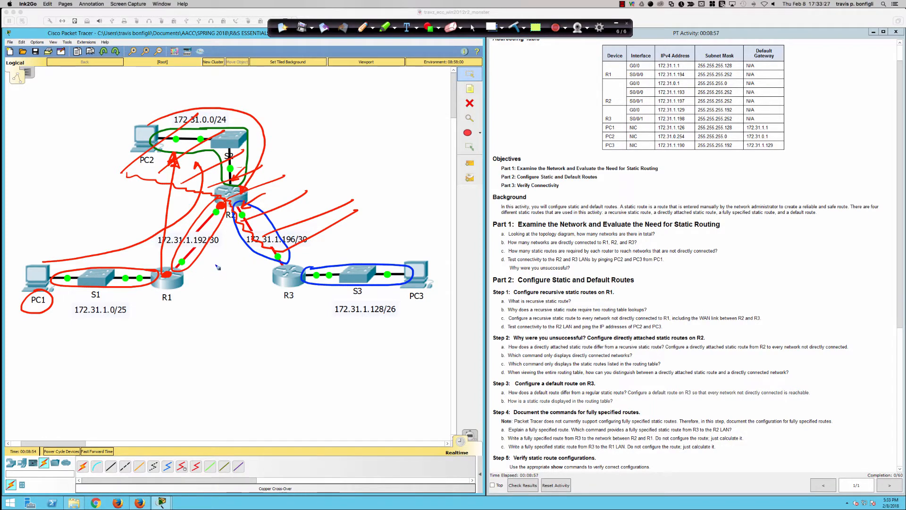
Emphasize 172.31.1.0/25 with a red scribble beneath it and annotate question c of Part 1
mouse_move(73, 321)
left_mouse_down()
mouse_move(128, 329)
mouse_move(103, 337)
left_mouse_up()
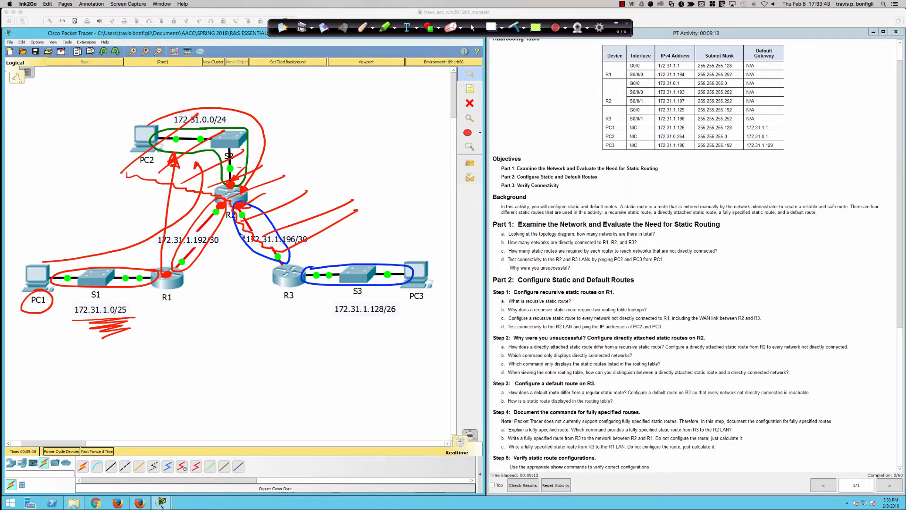
left_click_drag(103, 331, 112, 354)
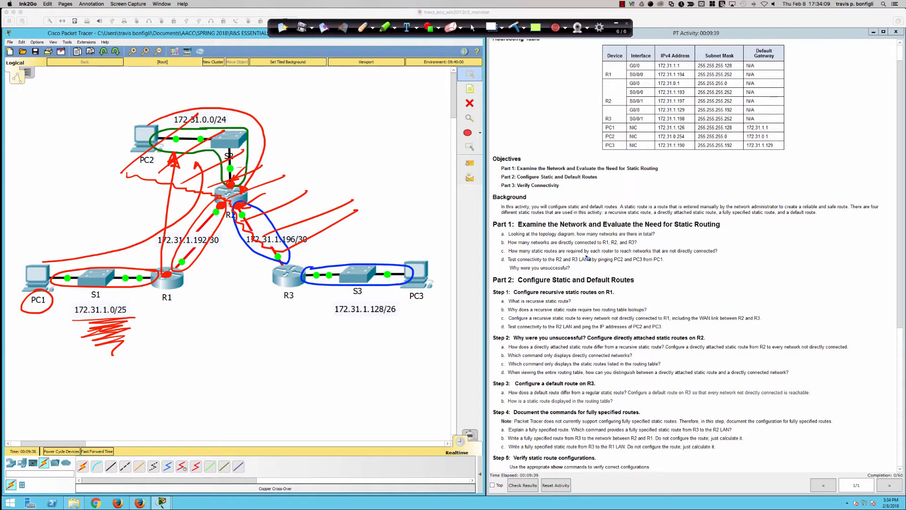
left_click_drag(721, 247, 729, 254)
Clear the annotations, return to the normal cursor and open PC1's Command Prompt
left_click(475, 28)
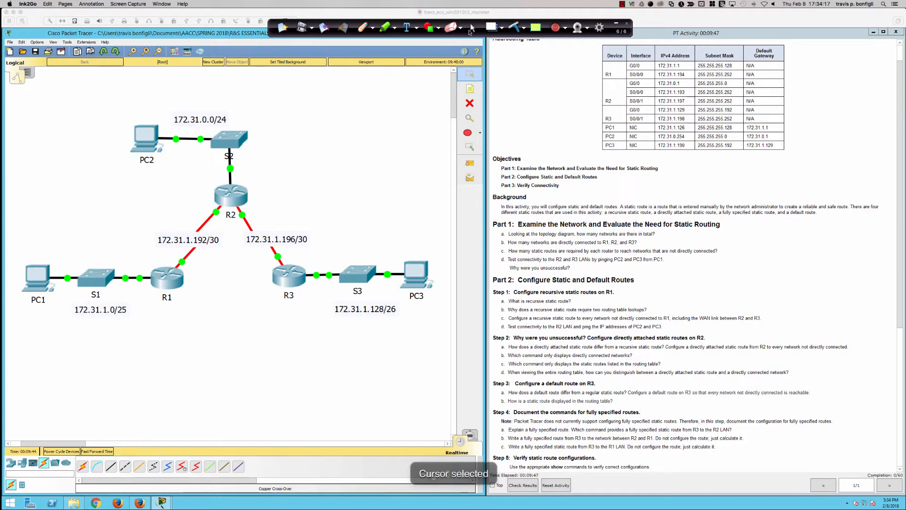
left_click(38, 281)
left_click(37, 281)
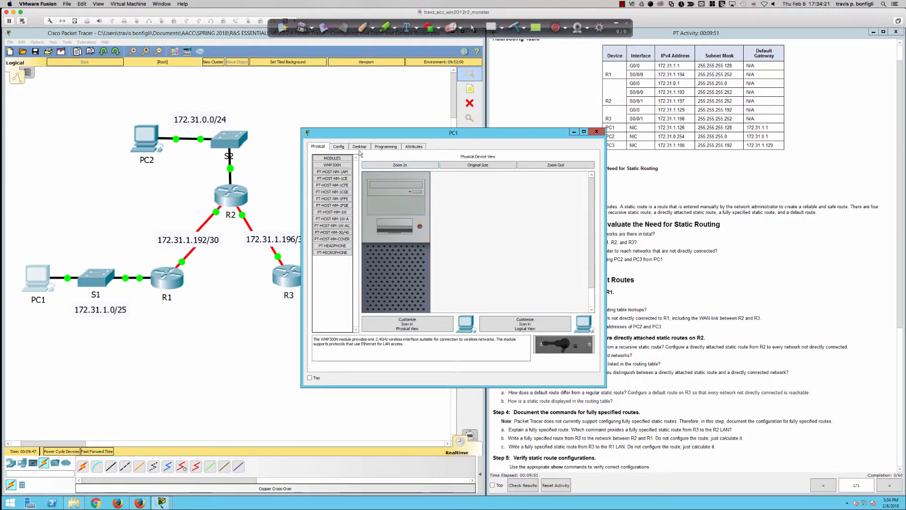
left_click(360, 148)
left_click(498, 174)
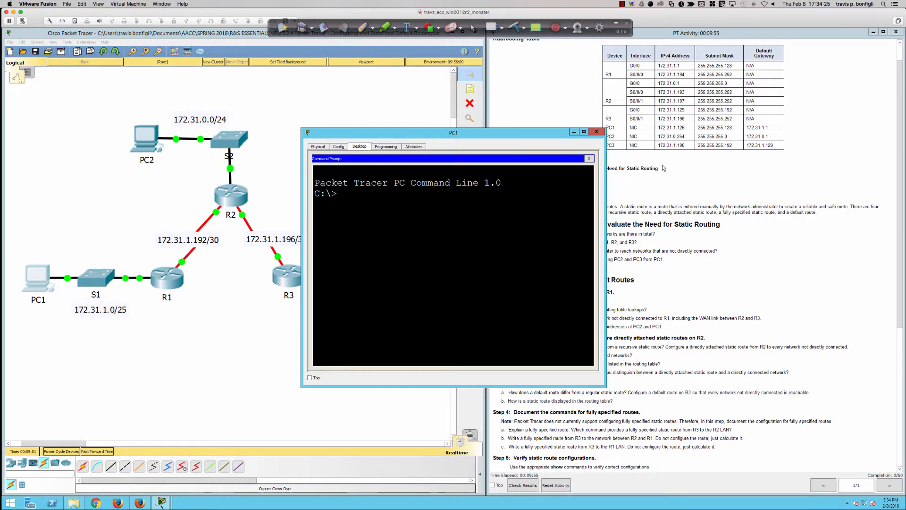
Ping PC2 at 172.31.0.254 from PC1
key("Return")
key("Return")
type("ping 172.")
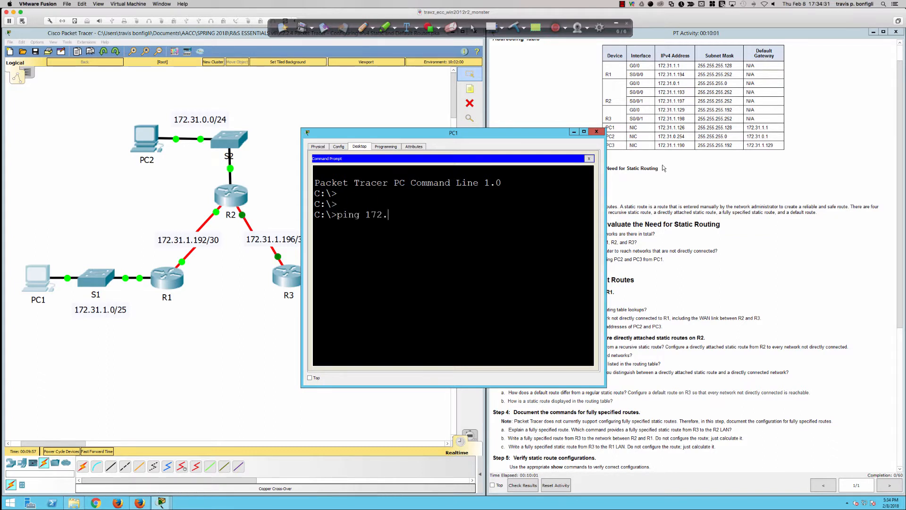
type("31.0.254")
key("Return")
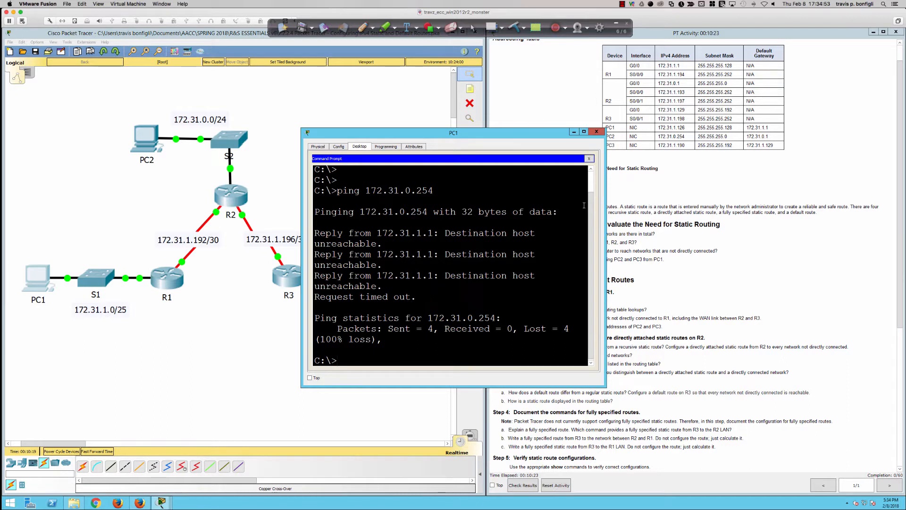
Switch the pen to green and draw a stick figure with a smiling face below PC1
left_click(372, 28)
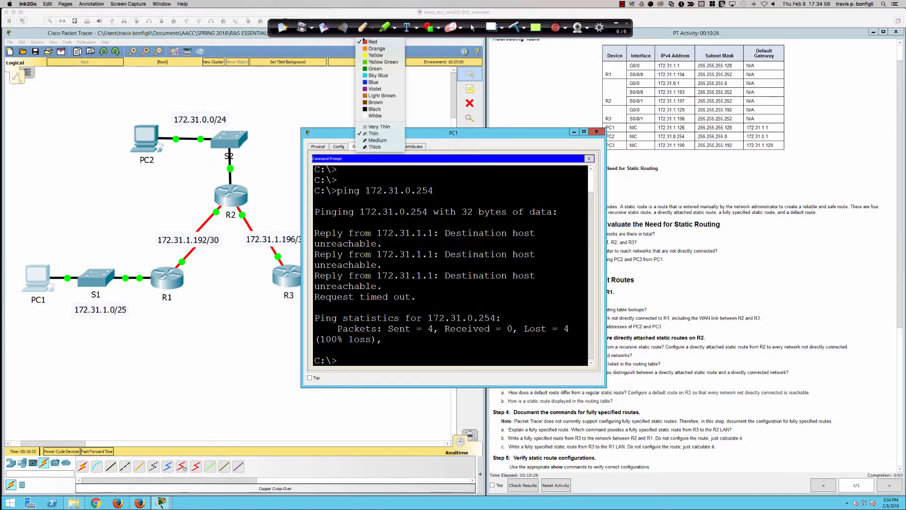
left_click(370, 69)
mouse_move(39, 320)
left_mouse_down()
mouse_move(30, 355)
mouse_move(47, 352)
left_mouse_up()
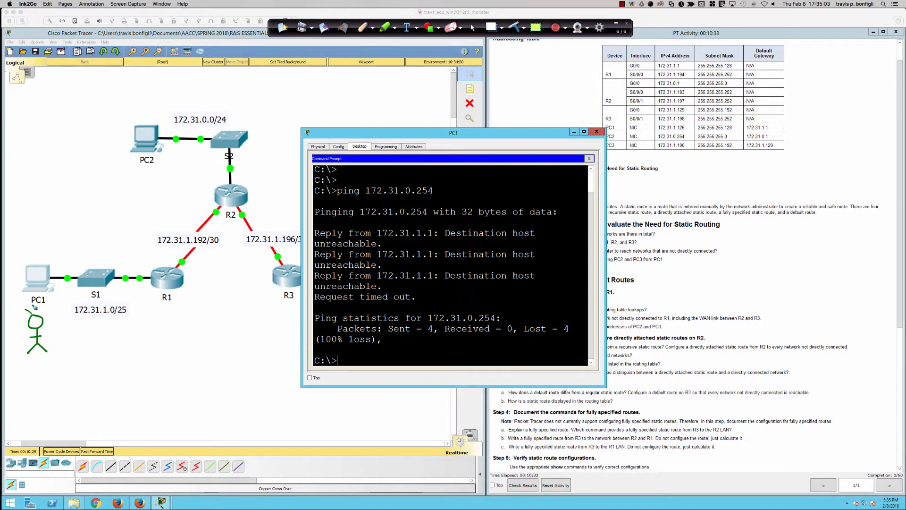
left_click_drag(31, 305, 38, 309)
left_click(34, 319)
left_click(38, 319)
Draw a dashed green arrow from PC1 past R1 toward R2, and underline PC1 and 172.31.1.0/25
mouse_move(55, 268)
left_mouse_down()
mouse_move(143, 259)
mouse_move(186, 228)
left_mouse_up()
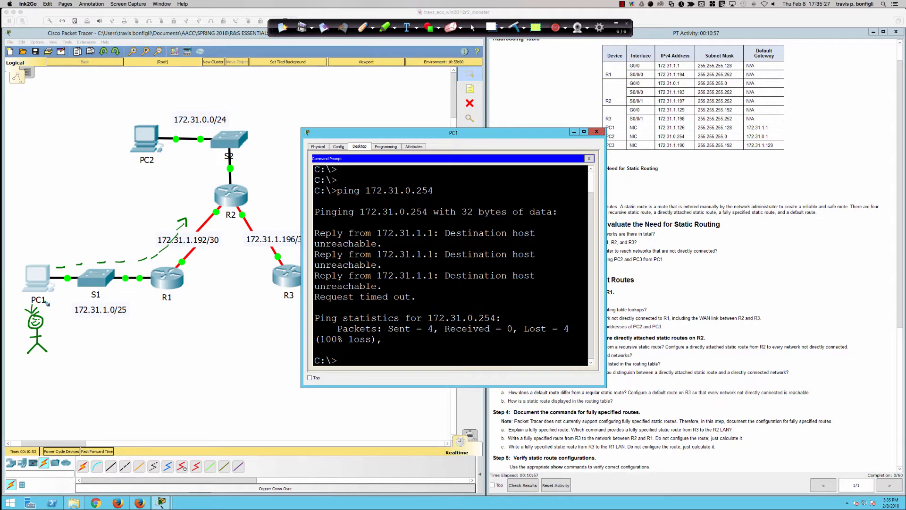
left_click_drag(36, 304, 38, 305)
left_click_drag(71, 321, 132, 325)
Box 172.31.0.0/24 with an arrow above it, draw a line through S1, and curve an arrow from PC1 to R1
mouse_move(186, 110)
left_mouse_down()
mouse_move(173, 109)
mouse_move(175, 128)
mouse_move(237, 122)
mouse_move(176, 109)
left_mouse_up()
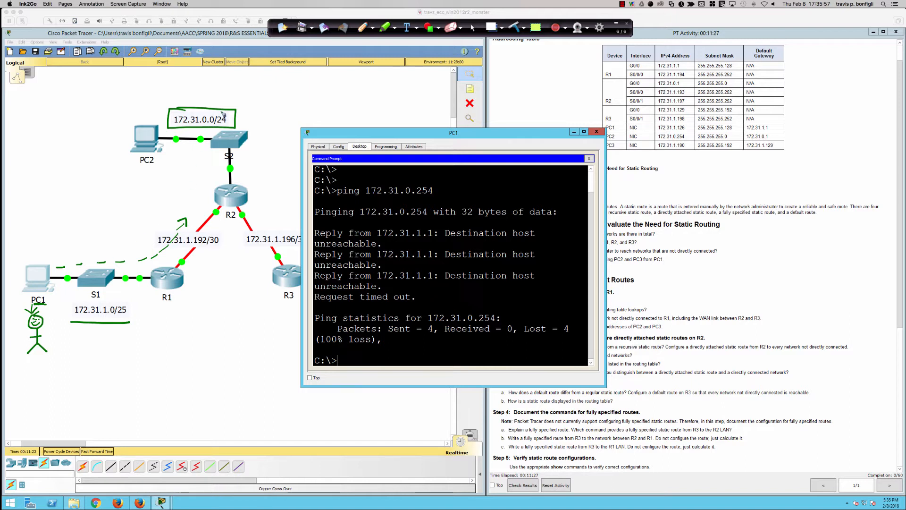
mouse_move(199, 81)
left_mouse_down()
mouse_move(195, 93)
mouse_move(206, 98)
left_mouse_up()
left_click_drag(100, 271, 102, 312)
mouse_move(42, 287)
left_mouse_down()
mouse_move(70, 264)
mouse_move(159, 268)
left_mouse_up()
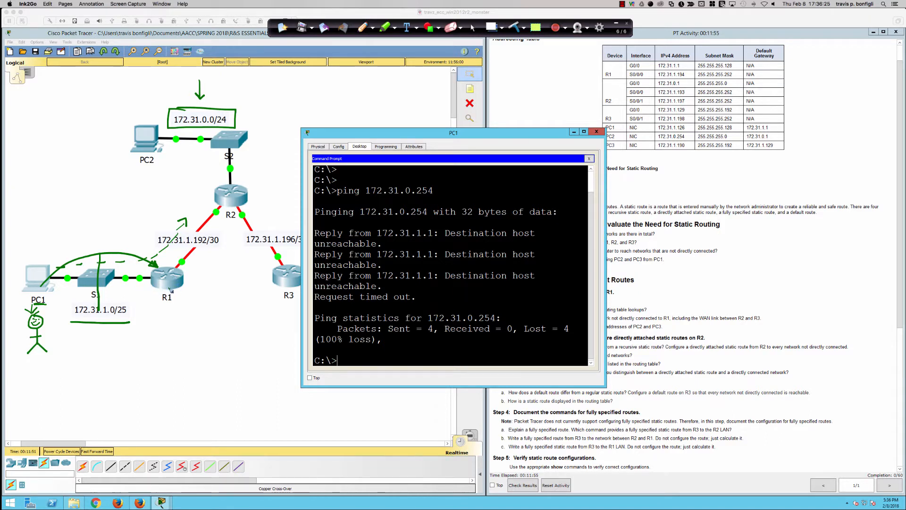
Draw a packet box split into S and D beside R1, with arrows from PC1 to S and PC2 to D
mouse_move(183, 289)
left_mouse_down()
mouse_move(182, 316)
mouse_move(242, 285)
mouse_move(222, 314)
mouse_move(184, 314)
left_mouse_up()
mouse_move(215, 286)
left_mouse_down()
mouse_move(214, 311)
mouse_move(194, 300)
mouse_move(226, 308)
left_mouse_up()
left_click_drag(226, 292, 229, 305)
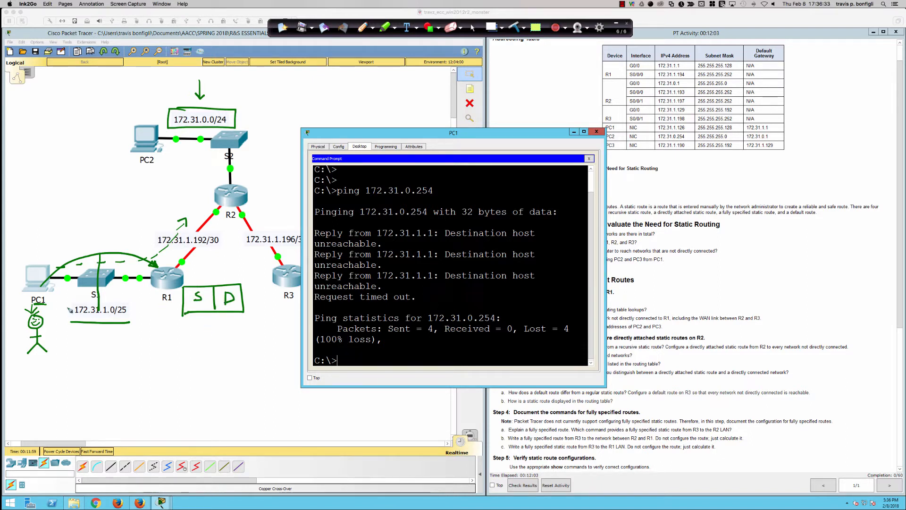
mouse_move(42, 286)
left_mouse_down()
mouse_move(113, 341)
mouse_move(199, 312)
mouse_move(197, 304)
left_mouse_up()
mouse_move(151, 146)
left_mouse_down()
mouse_move(226, 254)
mouse_move(230, 292)
mouse_move(234, 283)
left_mouse_up()
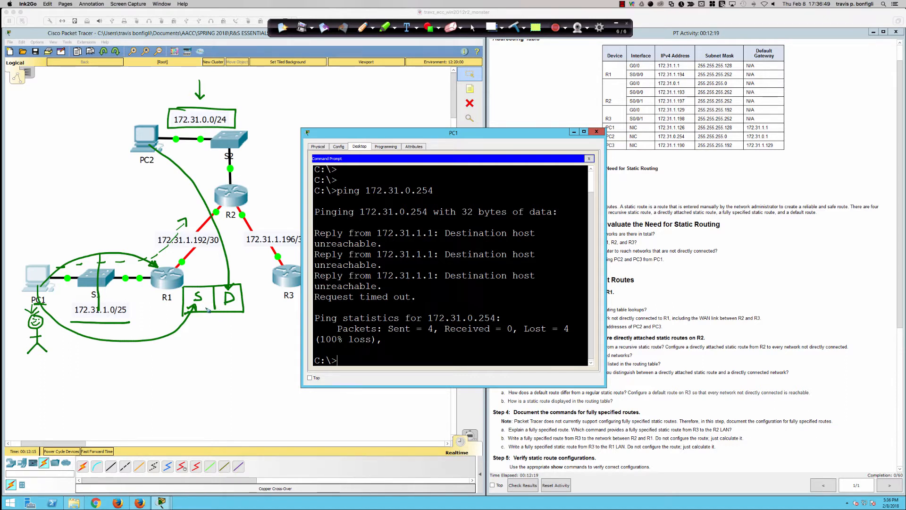
Underline S and D in the packet box, mark R1, and draw arrows leaving R1 labelled D, R and Def
left_click_drag(199, 304, 236, 311)
left_click_drag(170, 277, 170, 279)
left_click_drag(166, 276, 163, 278)
left_click_drag(162, 306, 172, 310)
mouse_move(192, 270)
left_mouse_down()
mouse_move(207, 258)
mouse_move(184, 255)
left_mouse_up()
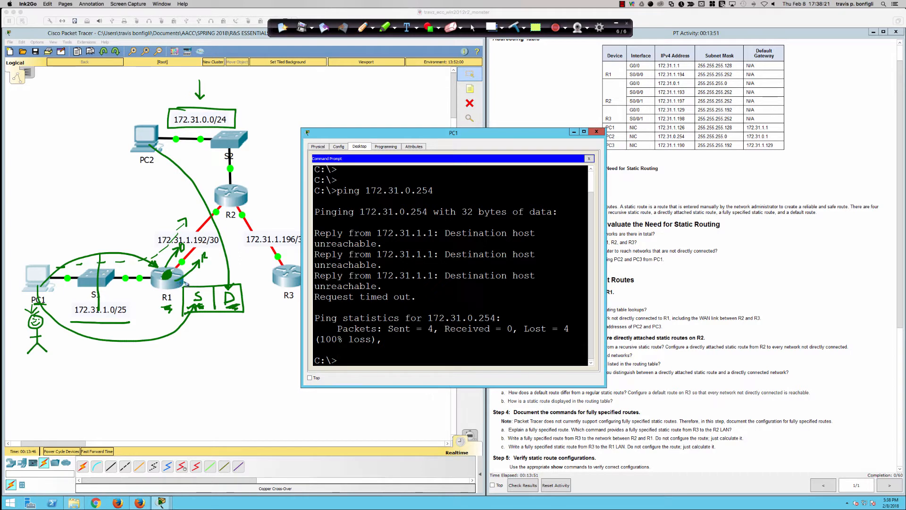
left_click_drag(184, 287, 242, 265)
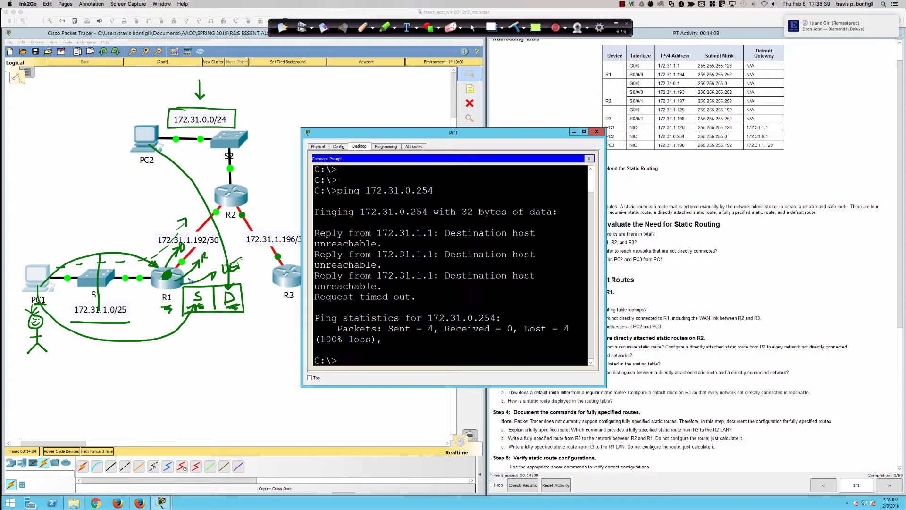
Clear the page's annotations, and sketch and erase a zigzag serial link between R1 and R3
left_click(516, 27)
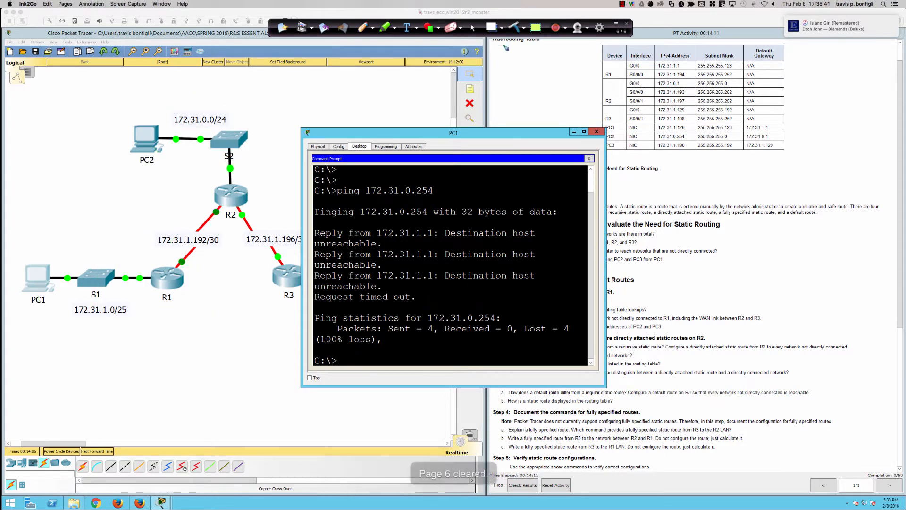
left_click_drag(183, 278, 276, 280)
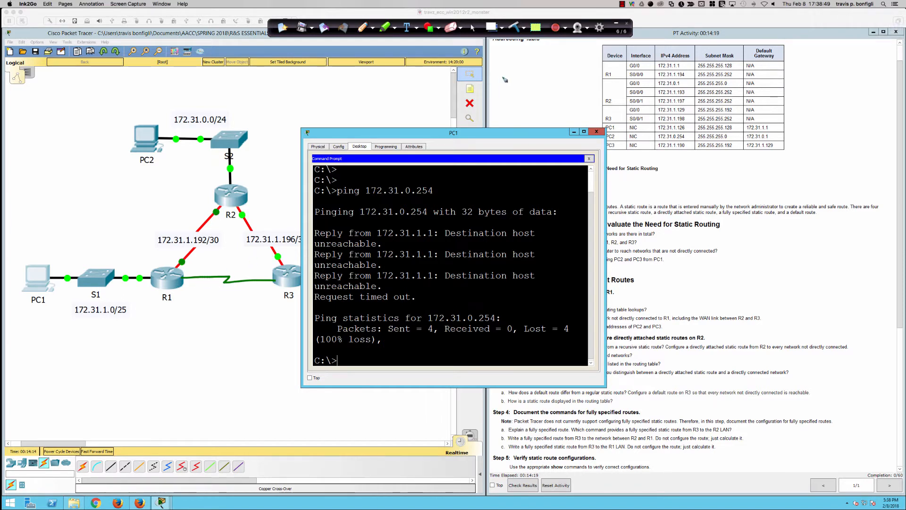
left_click(514, 28)
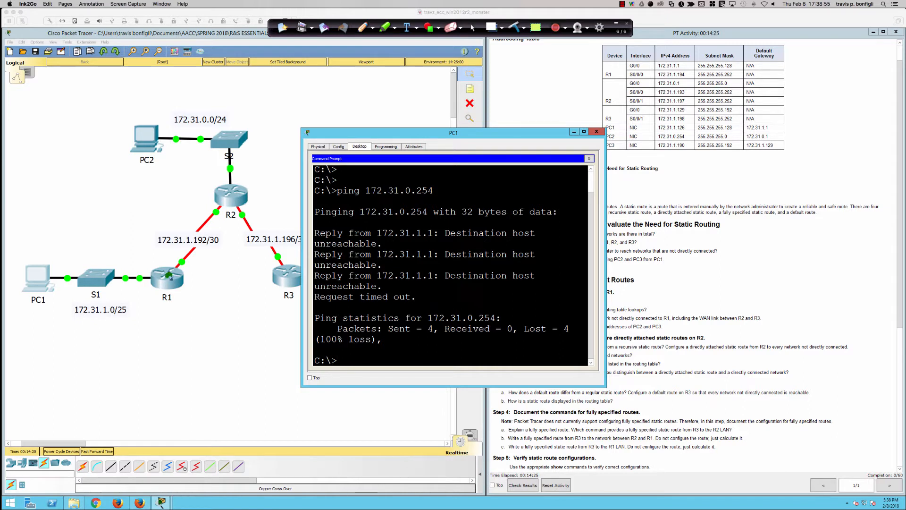
Mark PC1 and draw arrows from PC1 to R1 and on toward R2, clearing the drawings when done
mouse_move(31, 315)
left_mouse_down()
mouse_move(47, 308)
mouse_move(41, 317)
left_mouse_up()
mouse_move(46, 271)
left_mouse_down()
mouse_move(145, 257)
mouse_move(159, 265)
mouse_move(146, 266)
left_mouse_up()
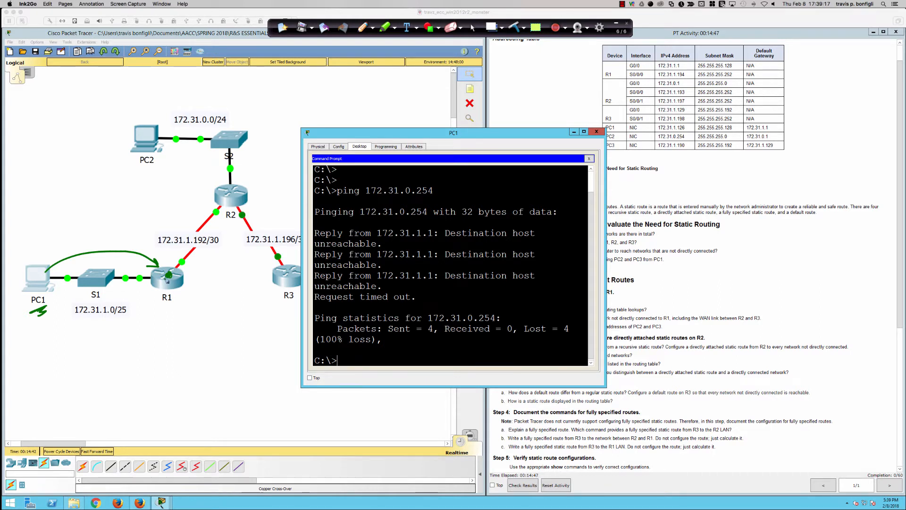
mouse_move(168, 276)
left_mouse_down()
mouse_move(184, 276)
mouse_move(208, 250)
left_mouse_up()
left_click(514, 27)
left_click(473, 27)
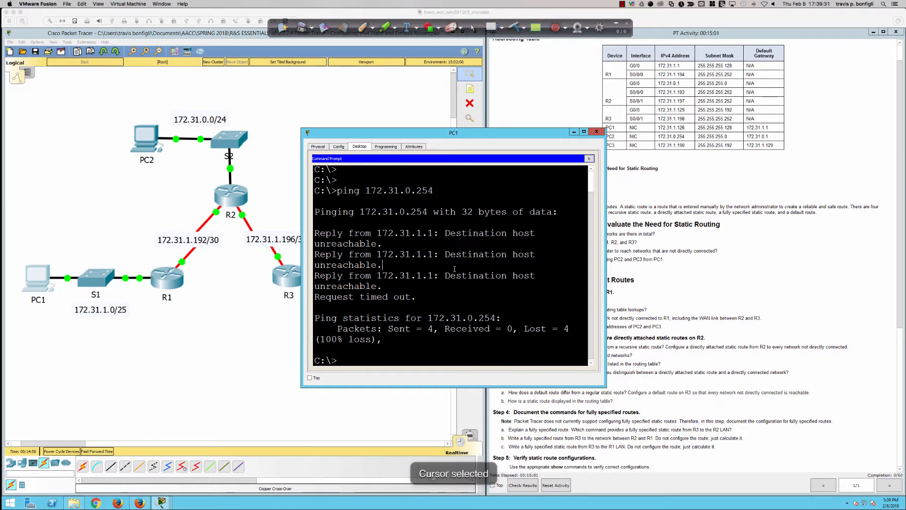
Highlight the third "Destination host unreachable" reply in PC1's ping output and return to the activity instructions
left_click_drag(385, 265, 421, 285)
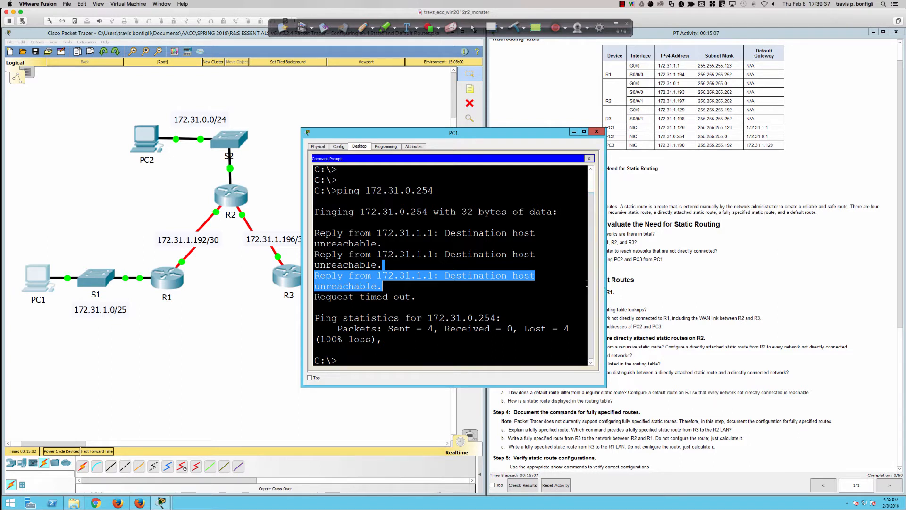
left_click(649, 290)
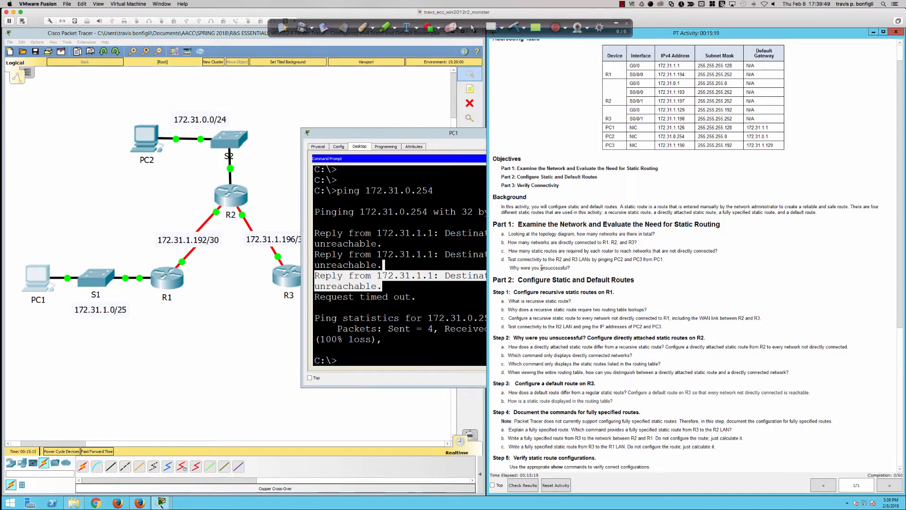
Ping PC3 at 172.31.1.190 from PC1's command prompt
left_click(48, 281)
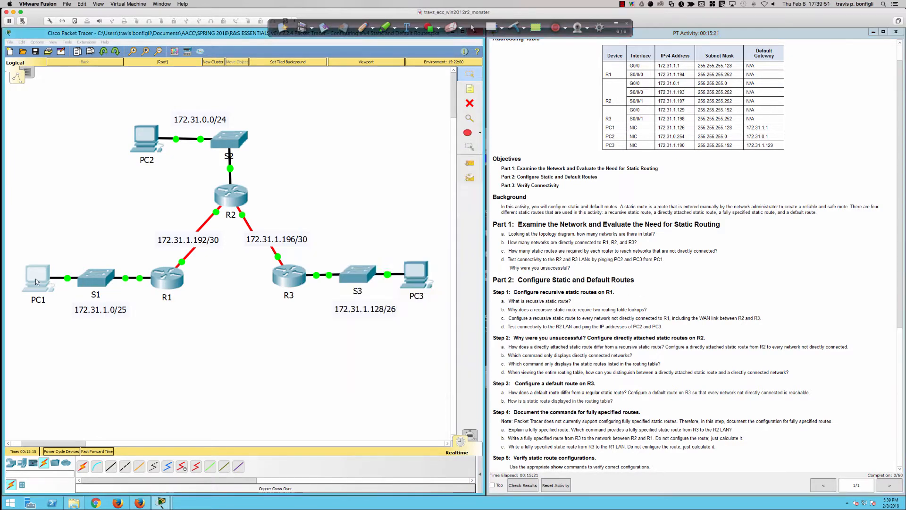
left_click(400, 282)
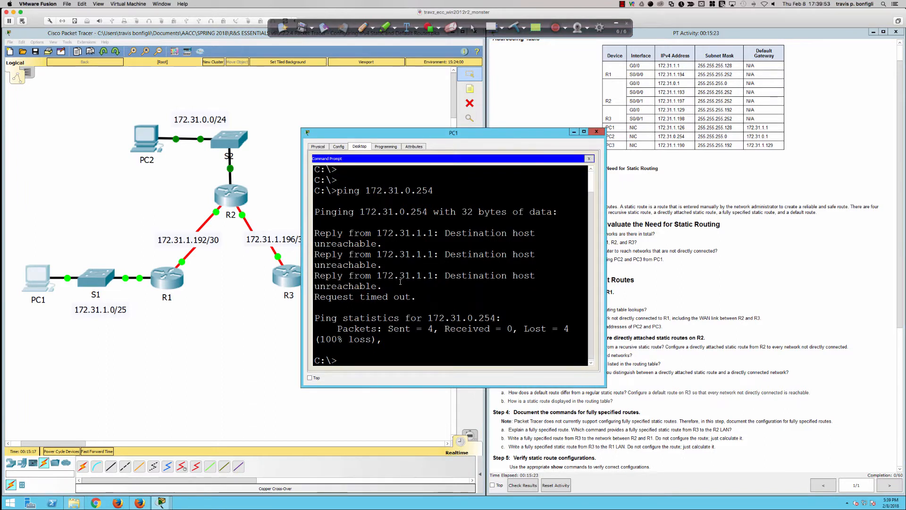
key("Return")
key("Return")
key("Return")
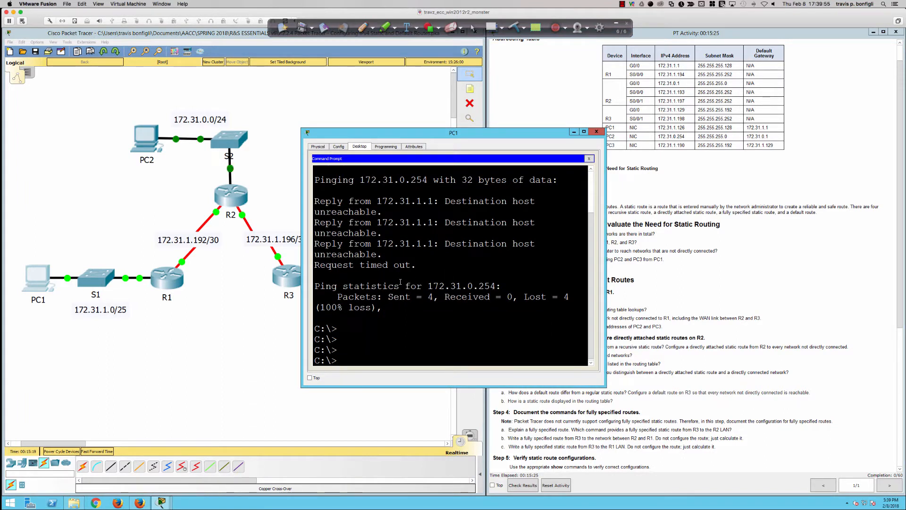
type("ping 172.")
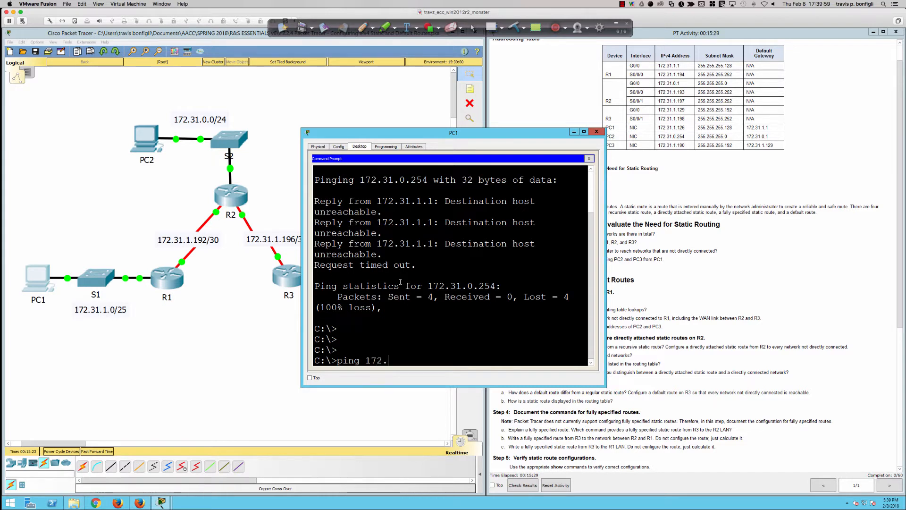
type("31.1.190")
key("Return")
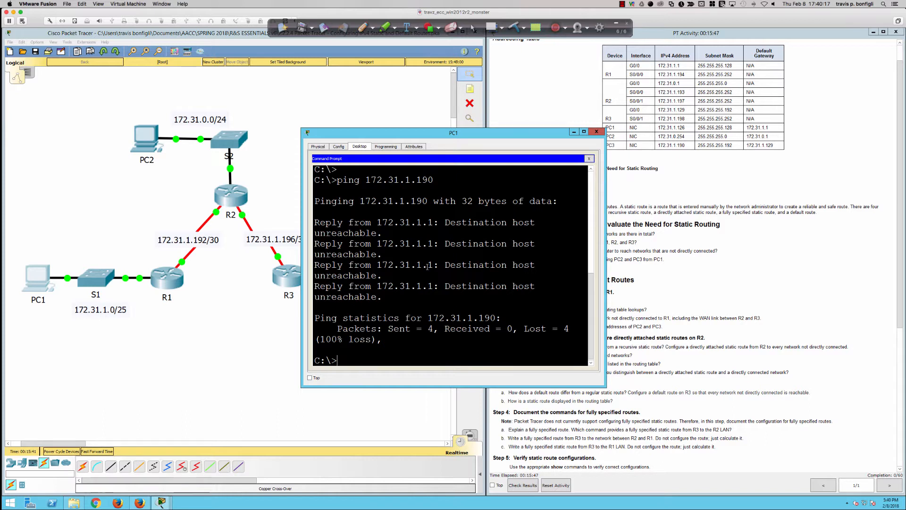
Review "Why were you unsuccessful?", the Part 2 Step 1 heading and the recursive static route question, highlighting each in the instructions
left_click(741, 274)
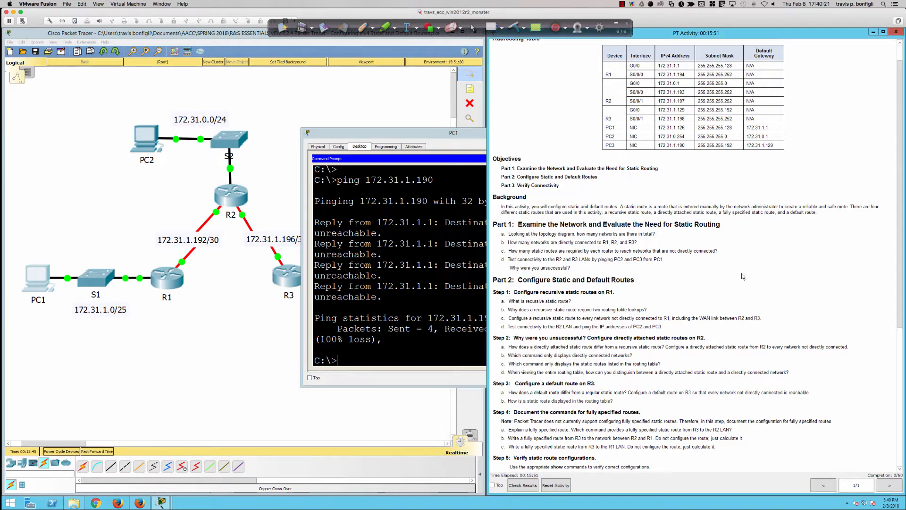
left_click_drag(509, 270, 576, 268)
scroll(576, 268, "down", 5)
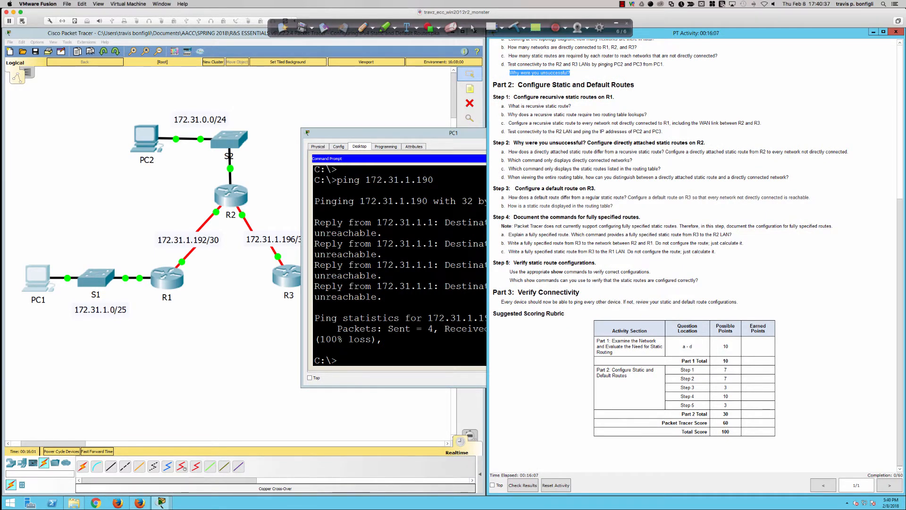
left_click_drag(494, 85, 620, 100)
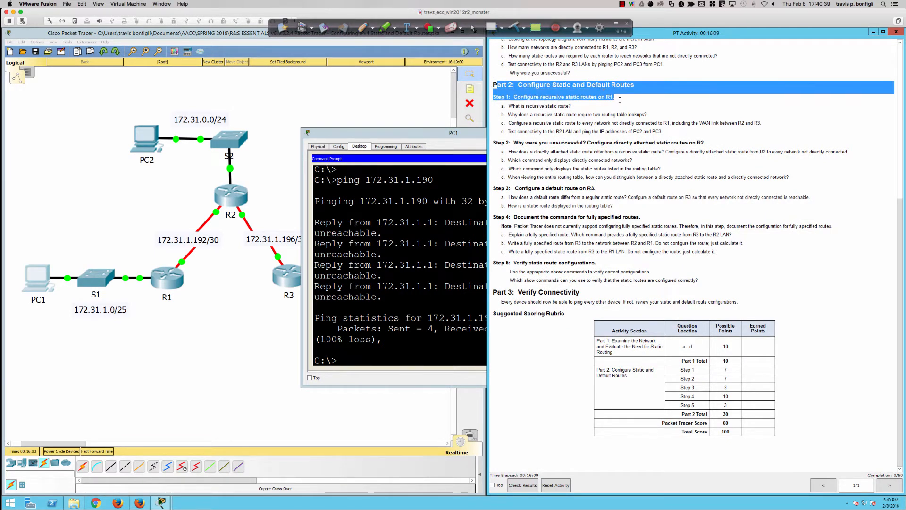
left_click(620, 101)
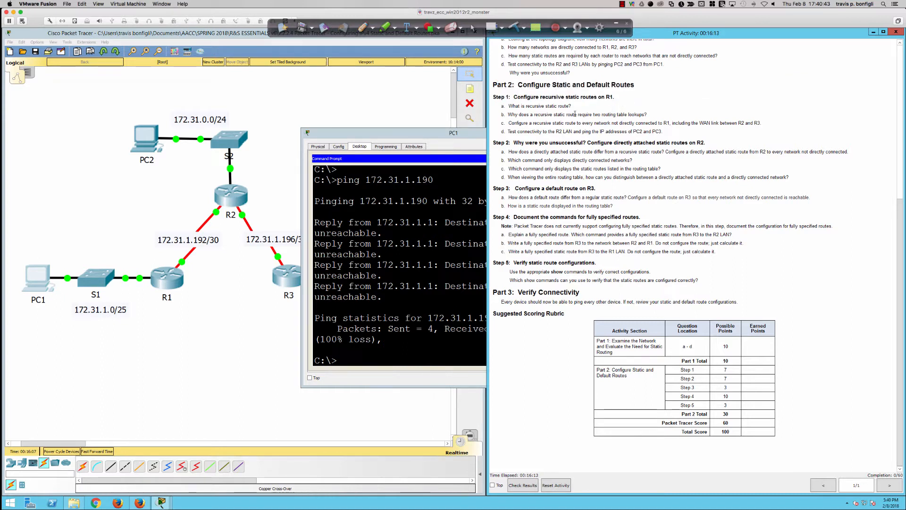
mouse_move(510, 106)
left_mouse_down()
mouse_move(572, 107)
mouse_move(505, 106)
left_mouse_up()
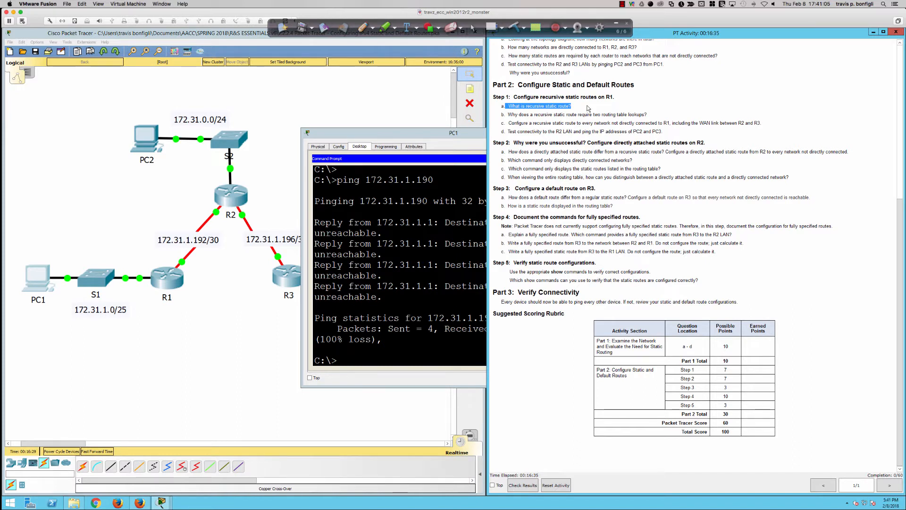
Open R1's command-line interface in an enlarged window placed below R2 in the topology
left_click(172, 277)
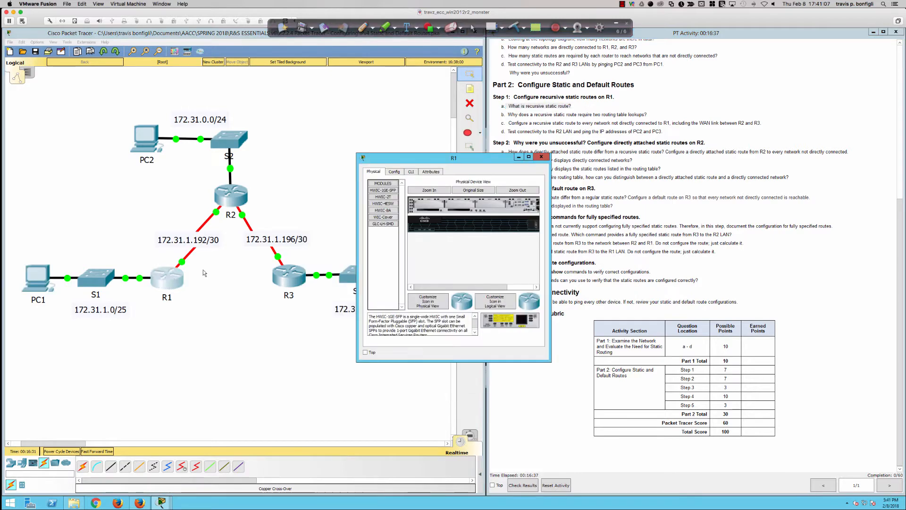
left_click_drag(357, 177, 21, 174)
left_click_drag(93, 156, 104, 249)
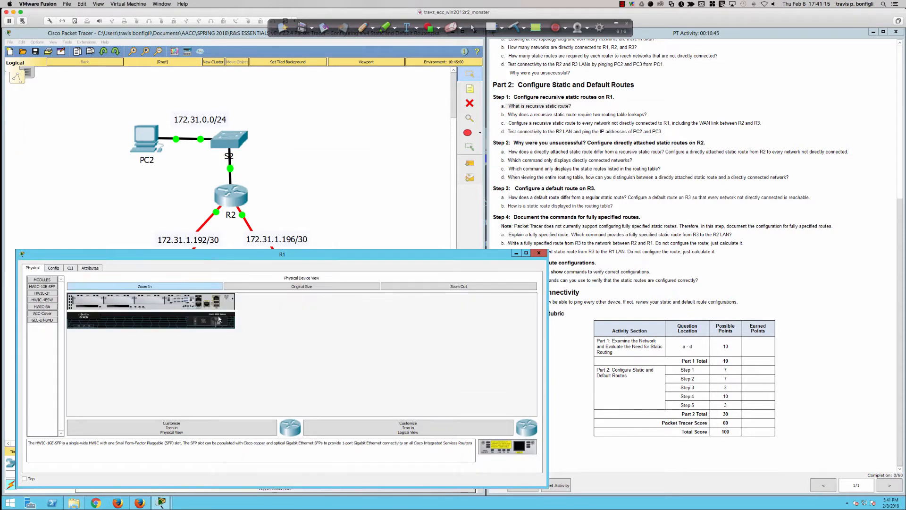
left_click(69, 268)
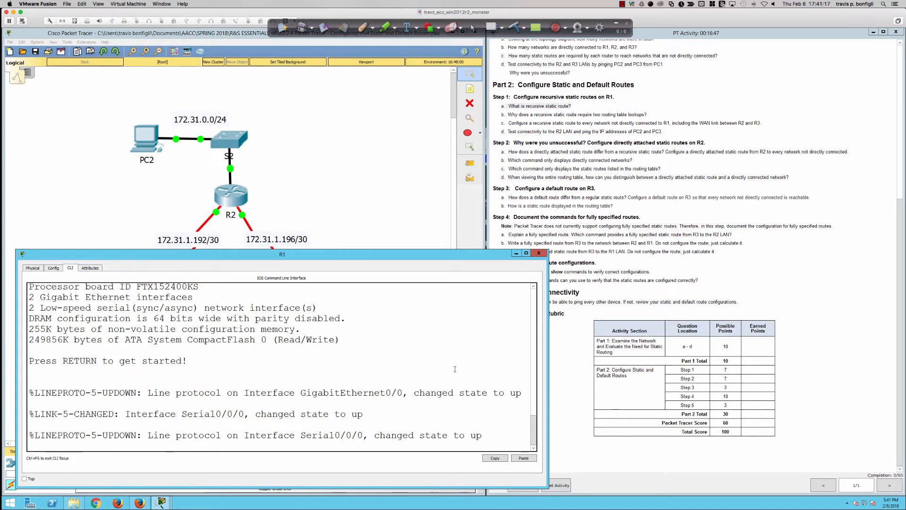
Start the R1 console session and enter privileged EXEC mode with the enable command
key("Return")
key("Return")
key("Return")
key("Return")
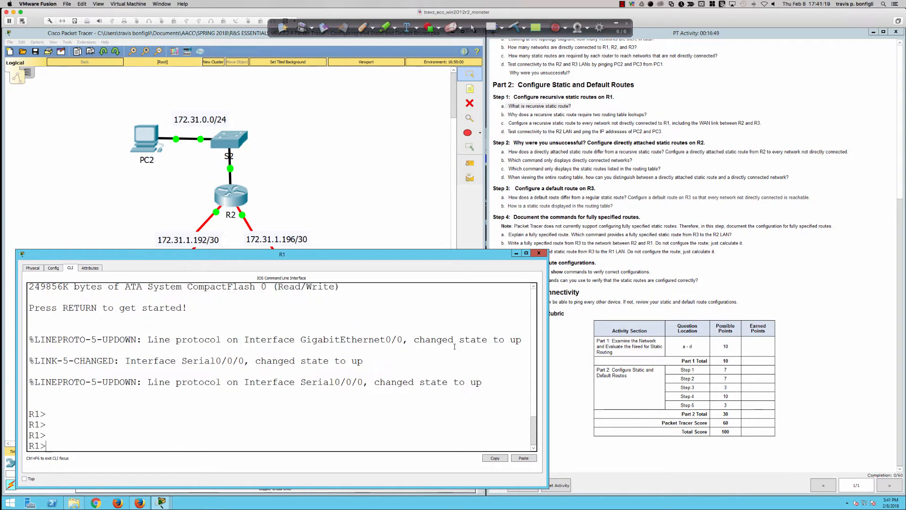
type("en")
key("Tab")
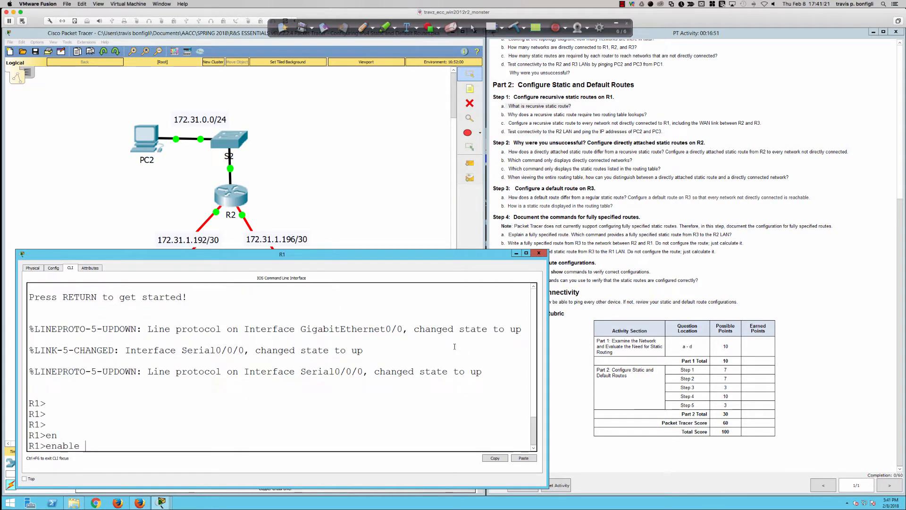
key("Return")
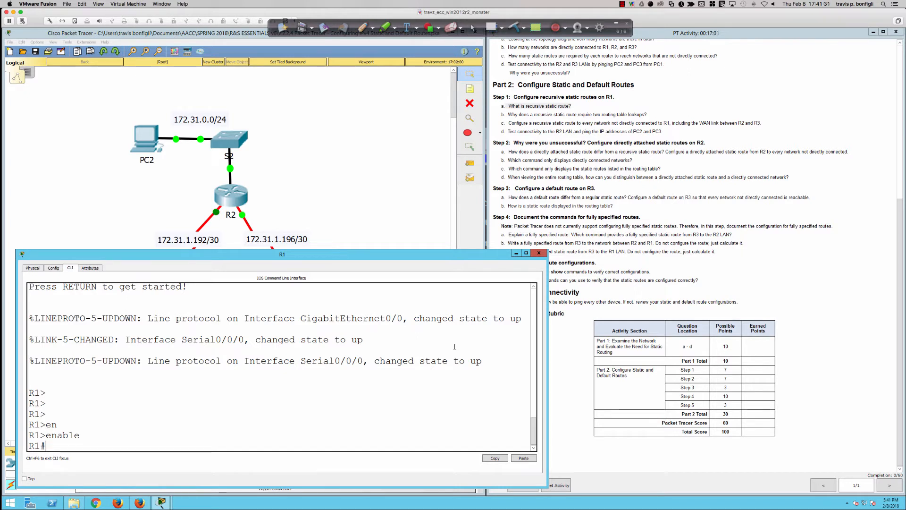
key("Return")
key("Return")
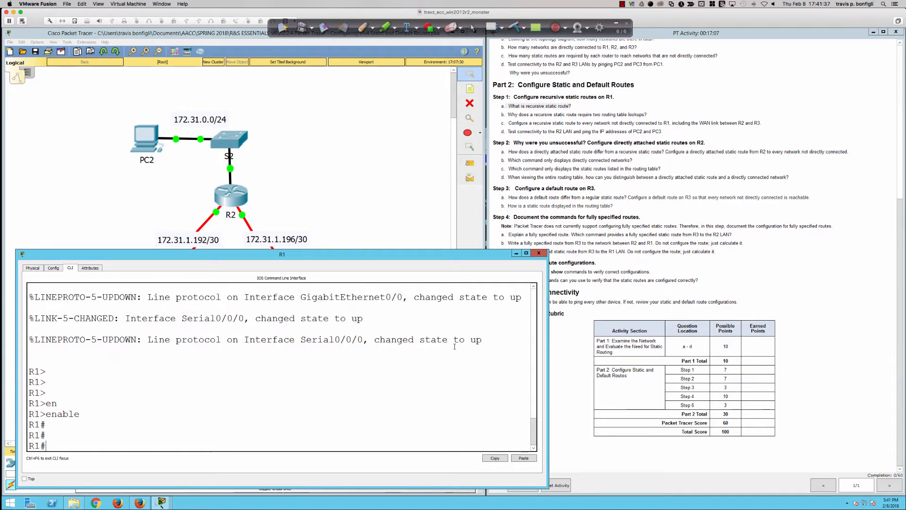
Display R1's routing table with sh ip route and highlight the two Serial0/0/0 entries
type("sh ip route")
key("Return")
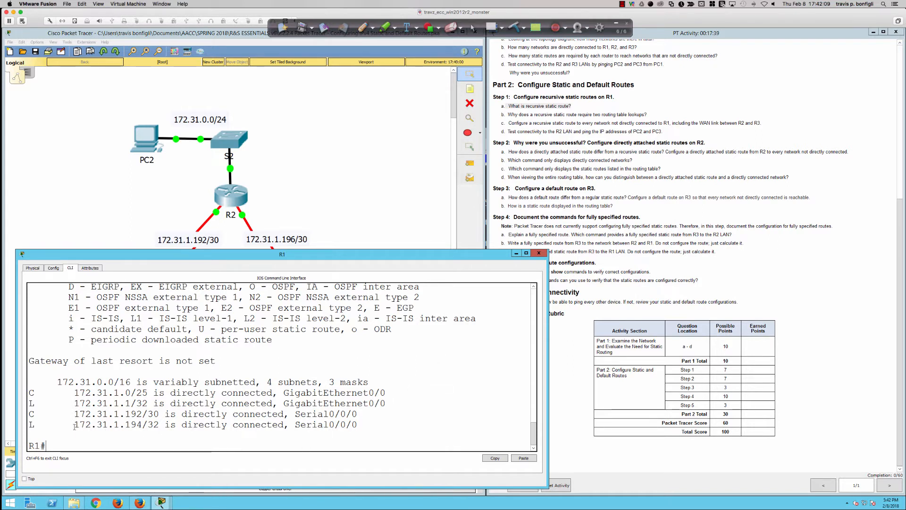
left_click_drag(57, 414, 365, 425)
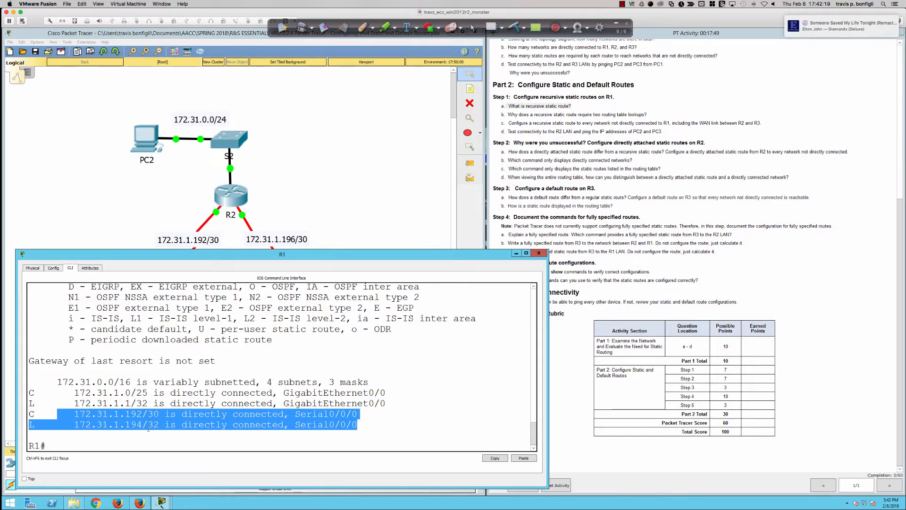
left_click(379, 416)
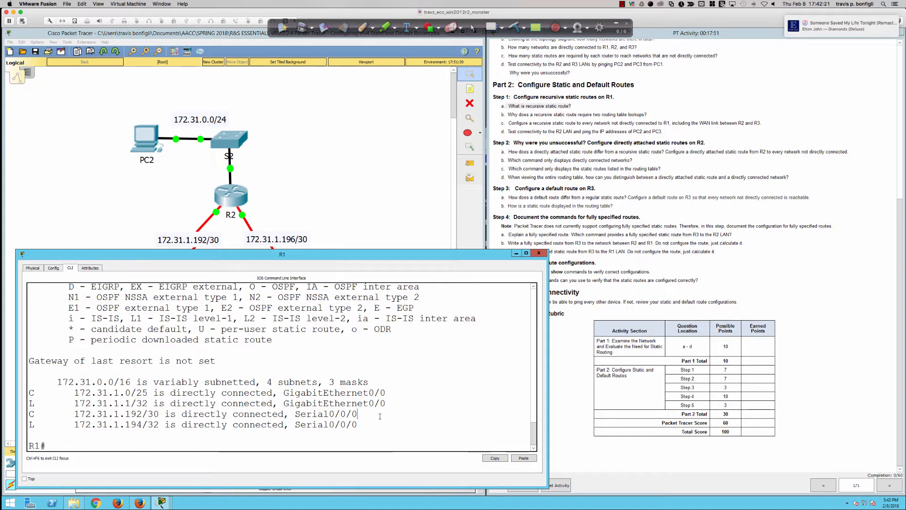
Begin a ping command at R1's prompt, and temporarily circle R2's two serial link endpoints in the topology
type("ping")
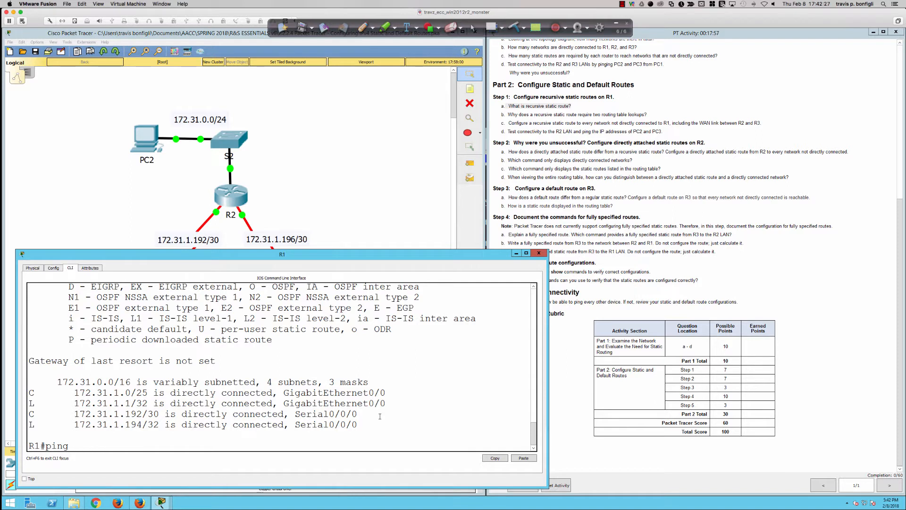
left_click(363, 27)
mouse_move(228, 212)
left_mouse_down()
mouse_move(210, 202)
mouse_move(207, 217)
mouse_move(230, 204)
left_mouse_up()
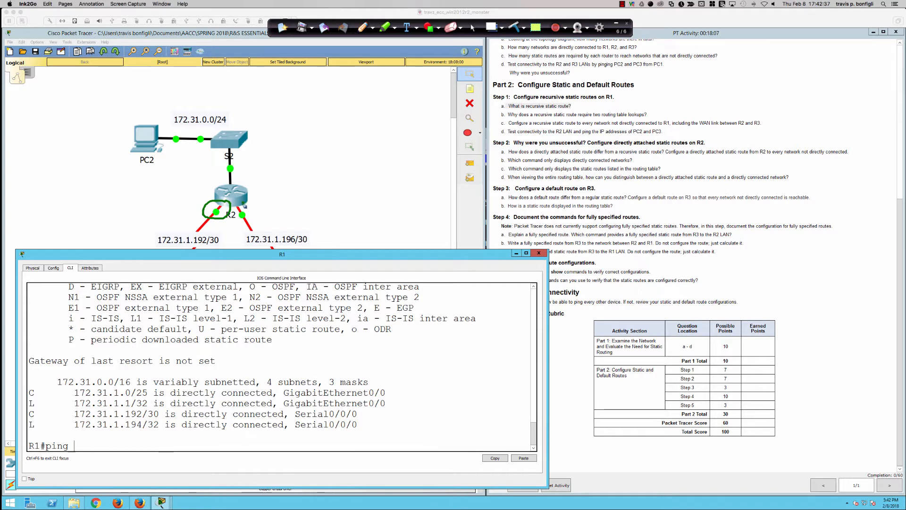
mouse_move(241, 213)
left_mouse_down()
mouse_move(237, 220)
mouse_move(262, 222)
mouse_move(251, 202)
mouse_move(234, 221)
left_mouse_up()
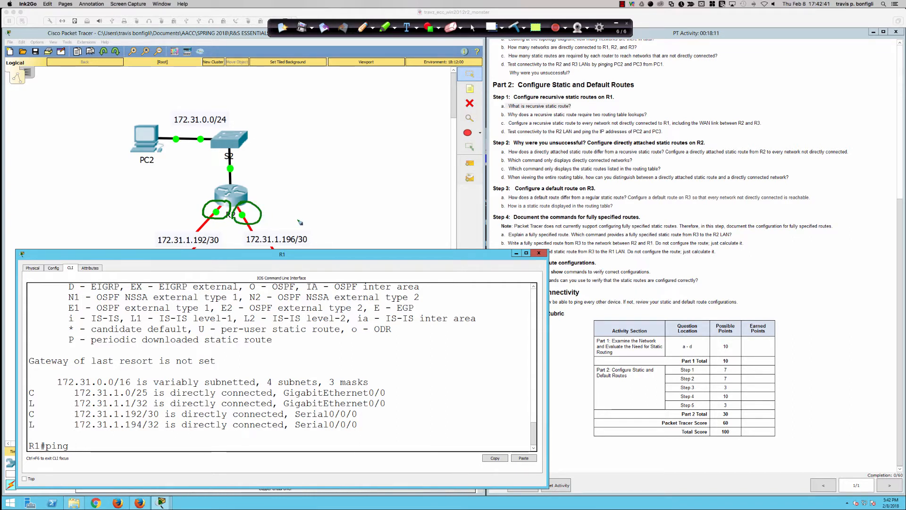
left_click(472, 27)
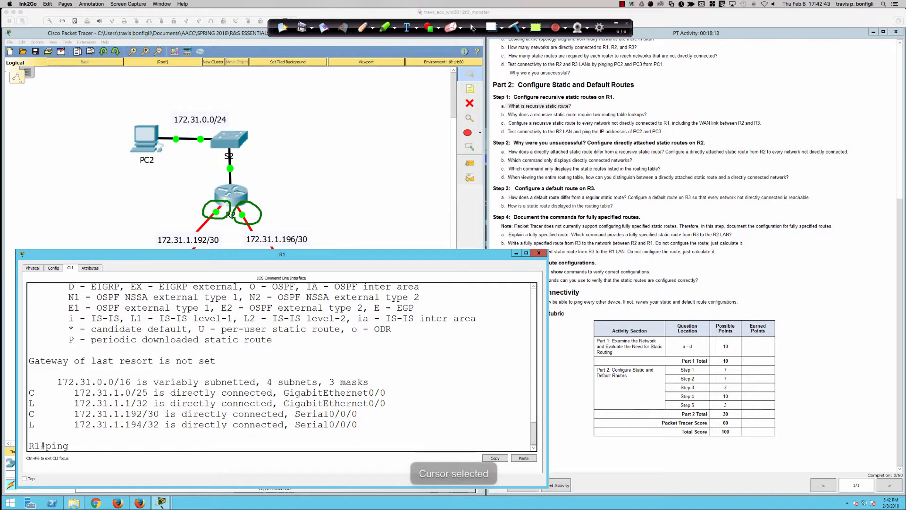
left_click(515, 27)
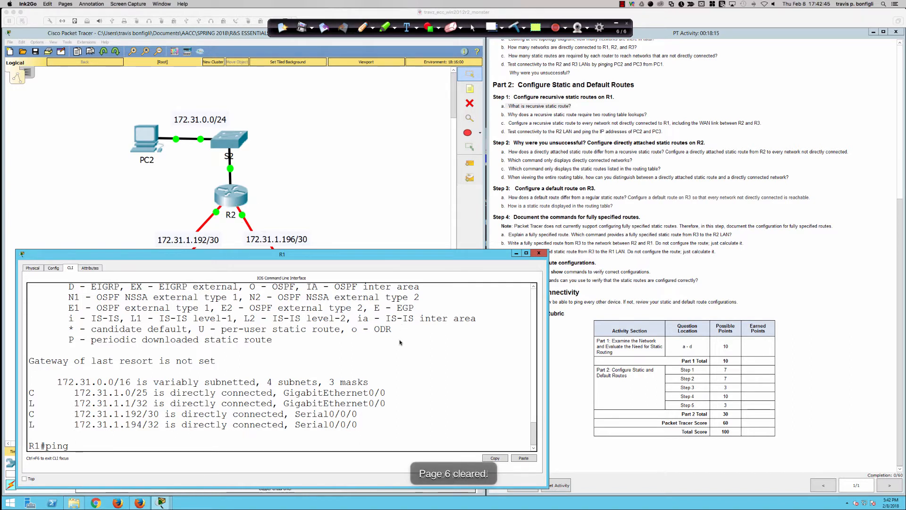
Ping R2's near serial interface at 172.31.1.193 from R1
left_click(455, 273)
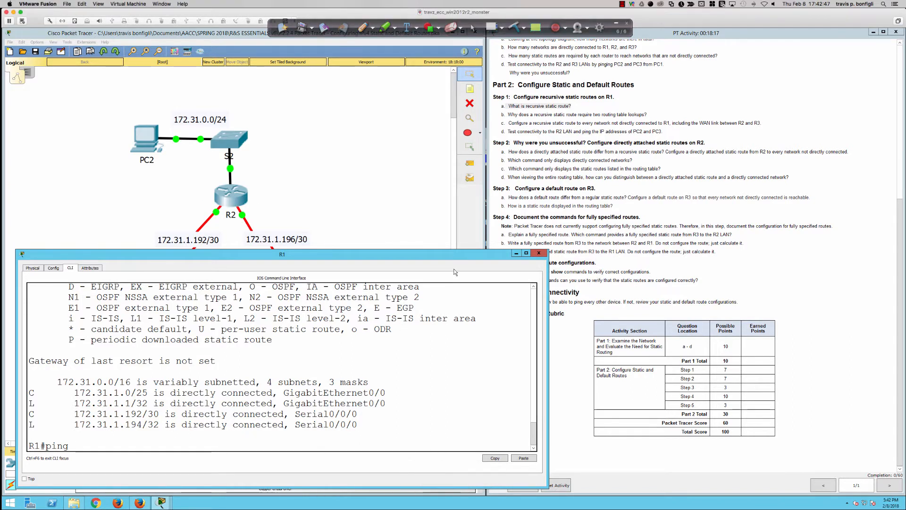
type("172.1")
type("1.")
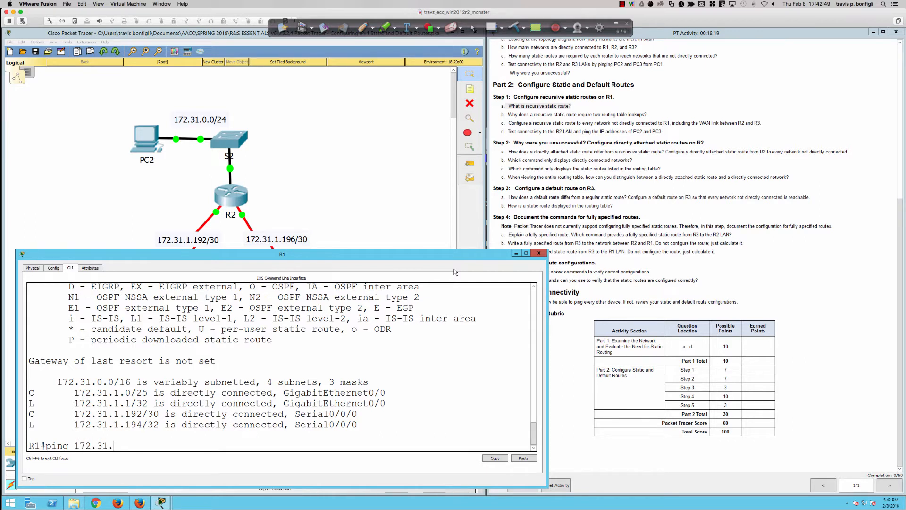
type("1.193")
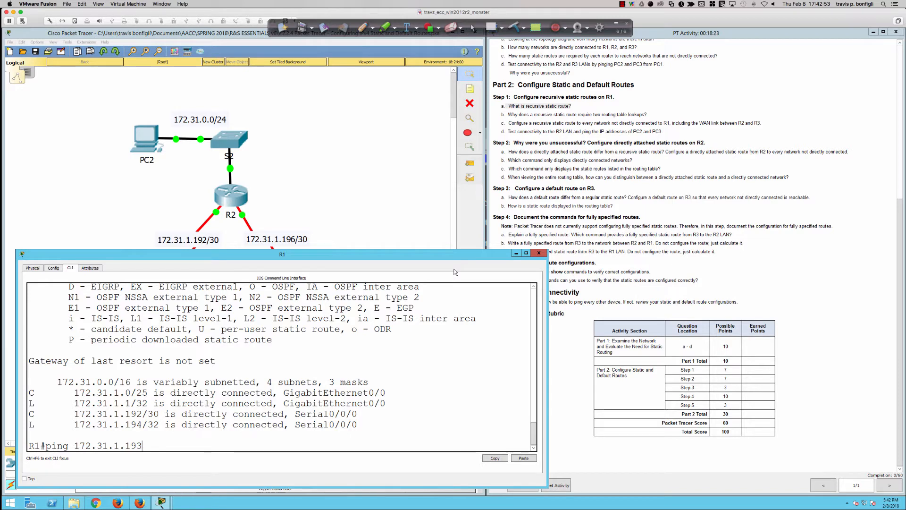
key("Return")
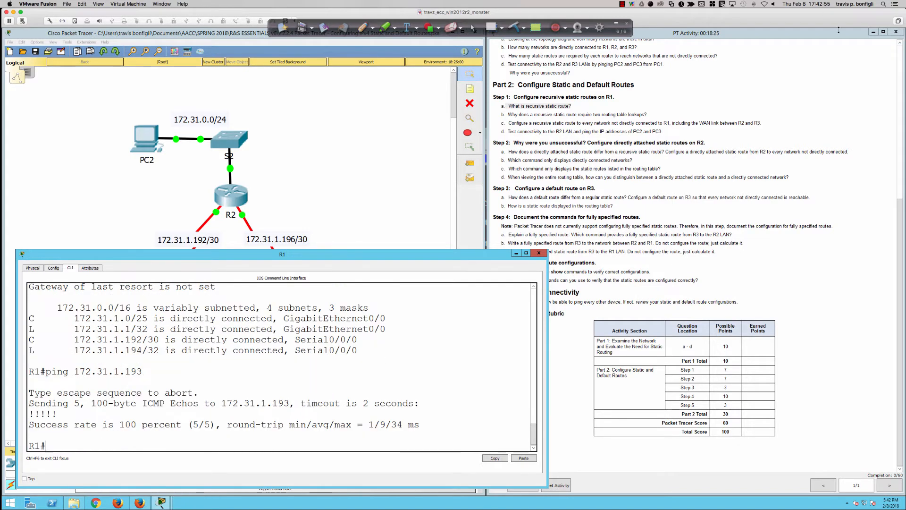
Check the router interface addresses in the addressing table of the activity instructions
left_click(768, 34)
scroll(725, 84, "up", 8)
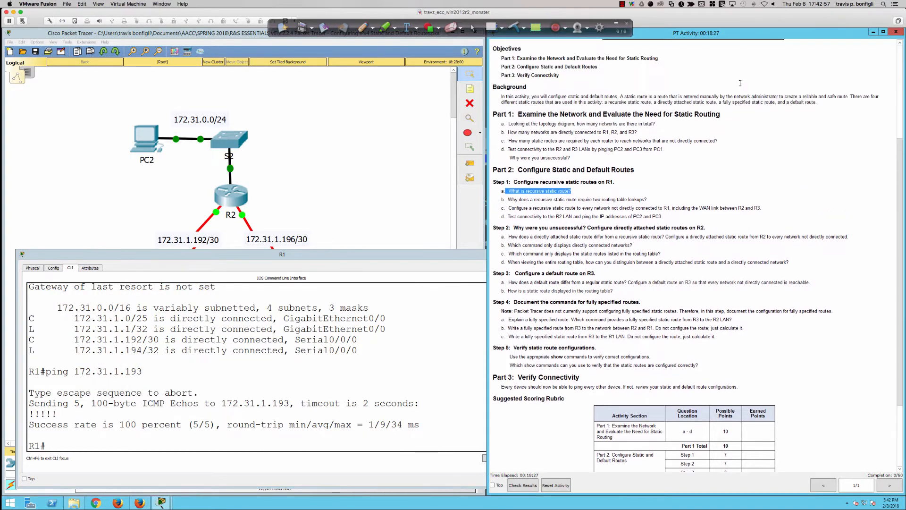
scroll(725, 83, "up", 2)
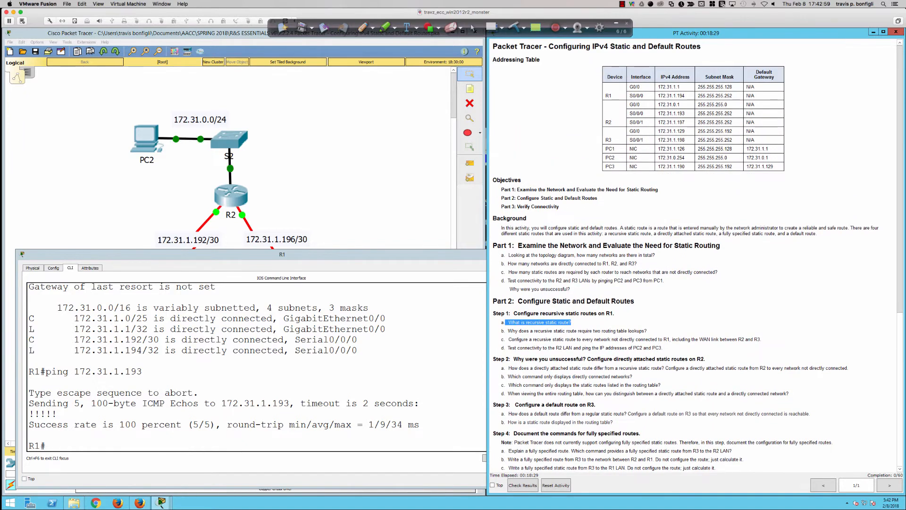
scroll(688, 115, "down", 10)
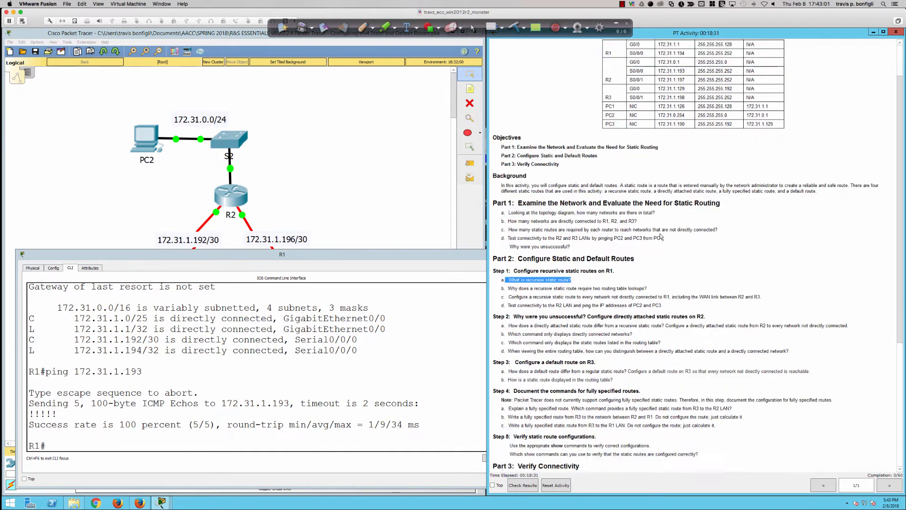
Repeat the ping from R1 to 172.31.1.193 twice
left_click(232, 391)
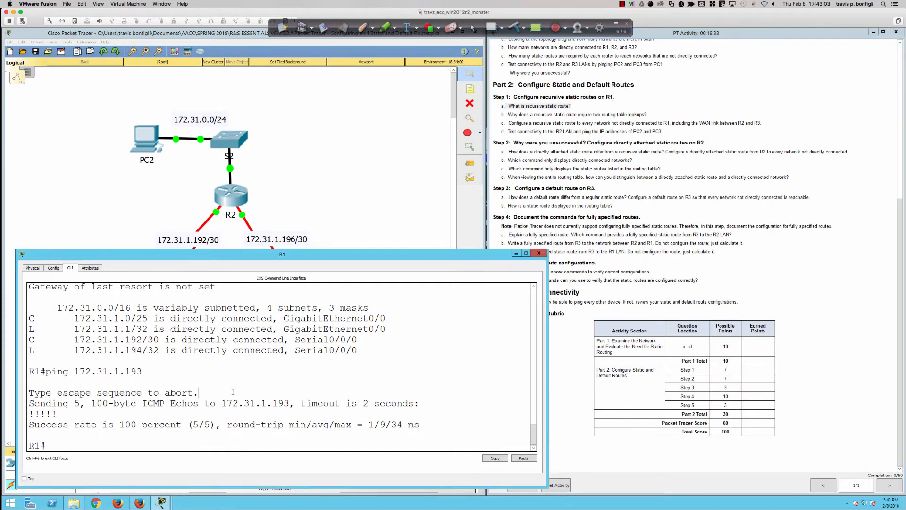
key("Up")
key("Return")
key("Up")
key("Return")
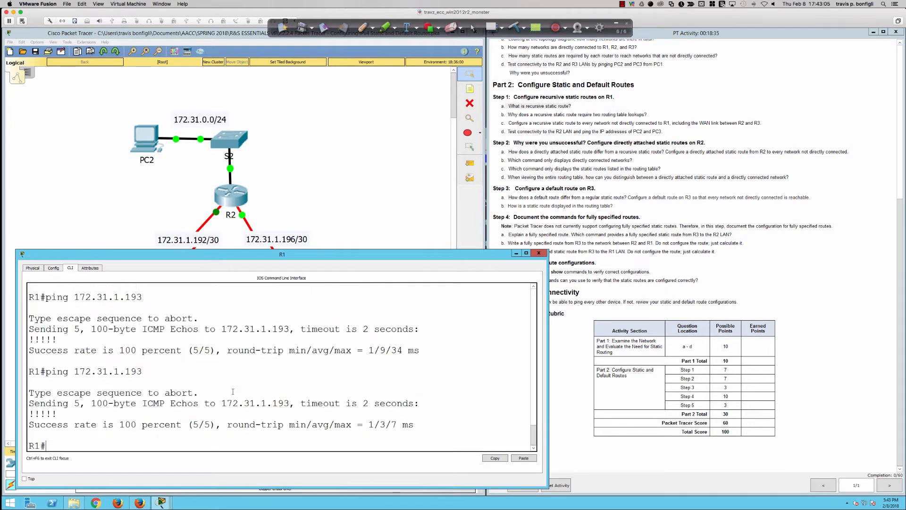
key("Up")
key("Return")
Look up R2's S0/0/1 address in the addressing table and ping 172.31.1.197 from R1
type("ping 1")
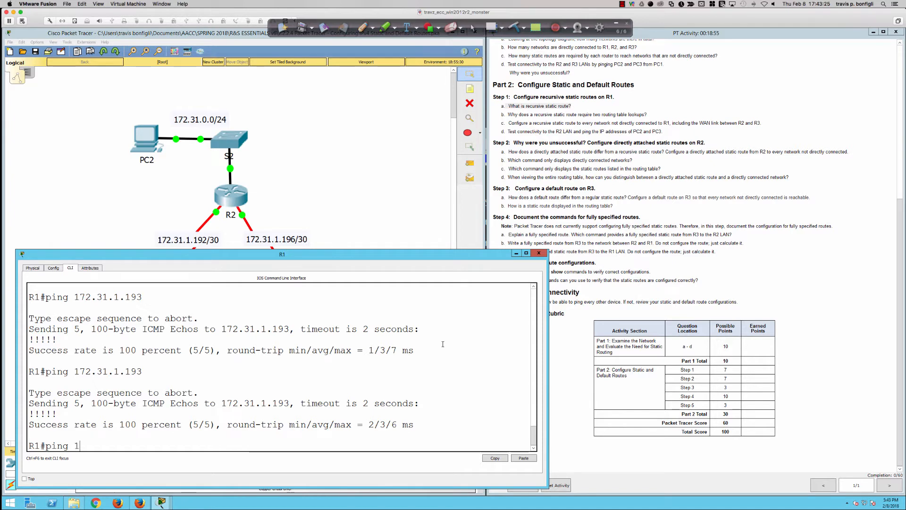
type("72.31.1.")
scroll(812, 288, "up", 5)
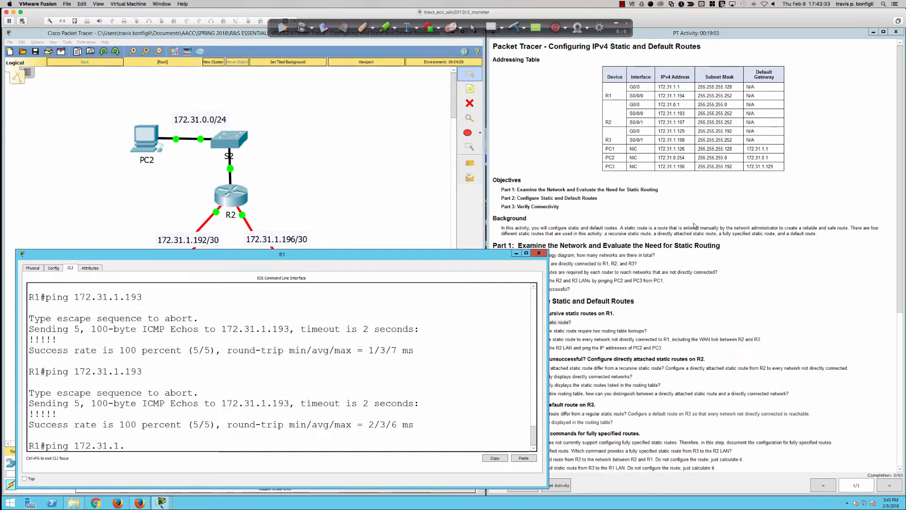
scroll(604, 414, "down", 5)
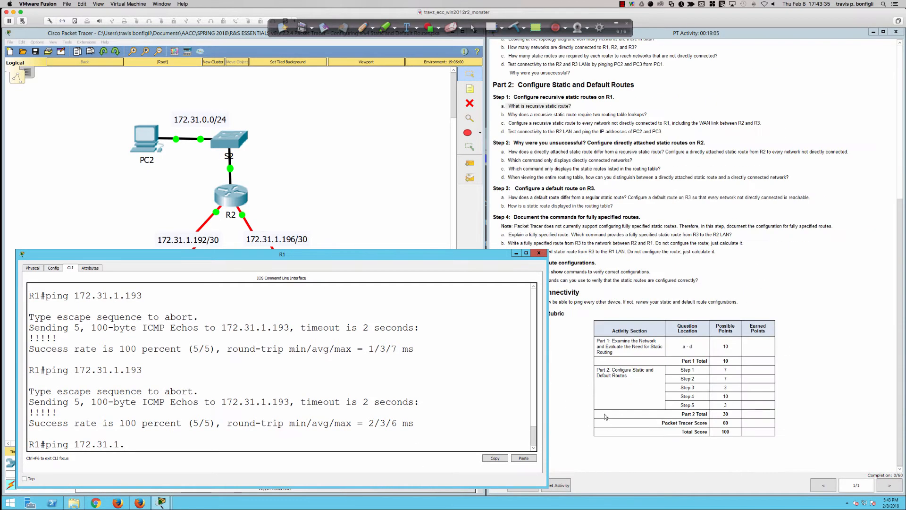
type("197")
key("Return")
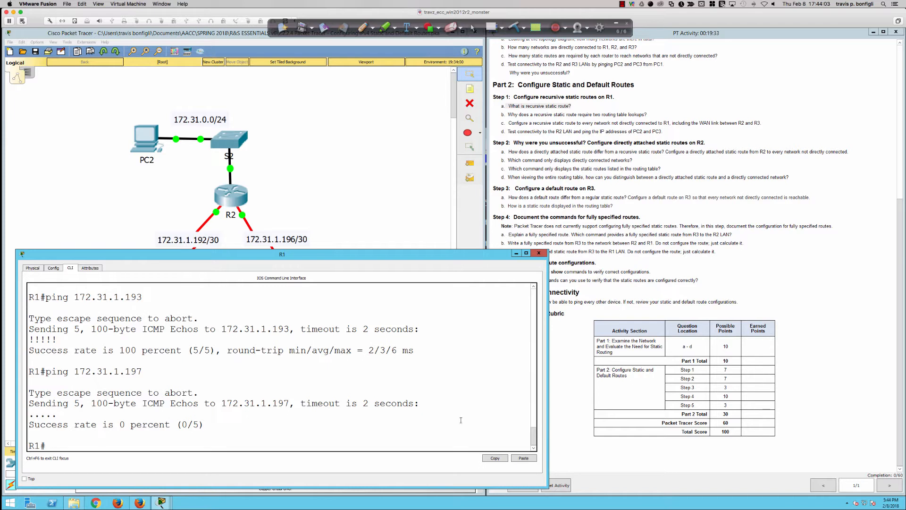
Bring the full topology and the activity instructions into view, and return to R1's command-line interface
left_click(364, 211)
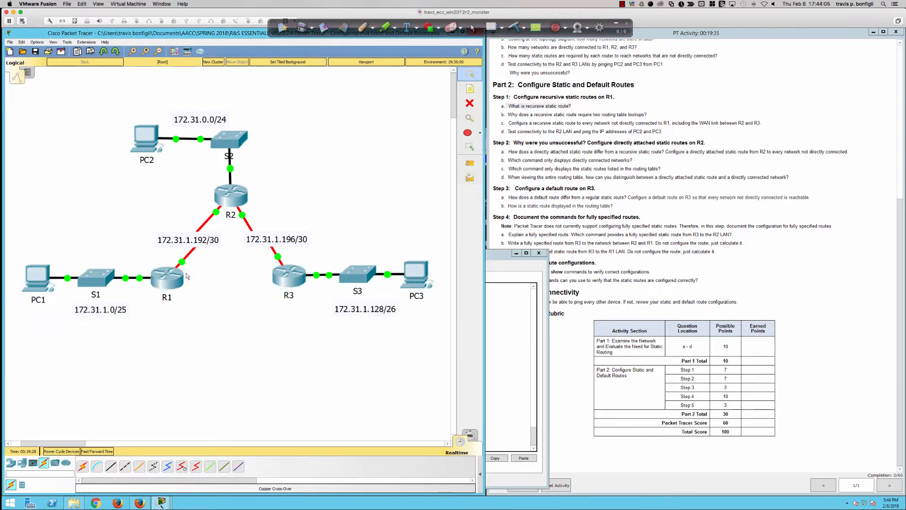
left_click(512, 234)
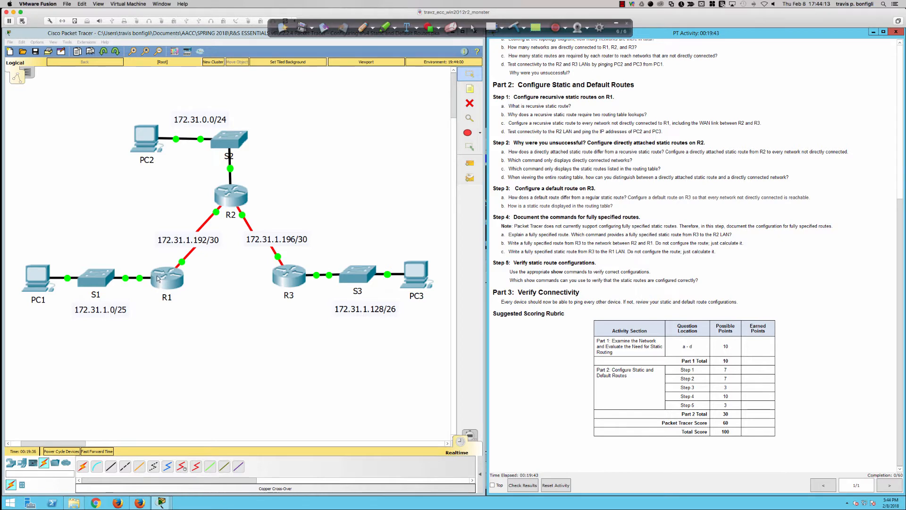
left_click(157, 278)
scroll(370, 391, "up", 1)
scroll(370, 392, "down", 1)
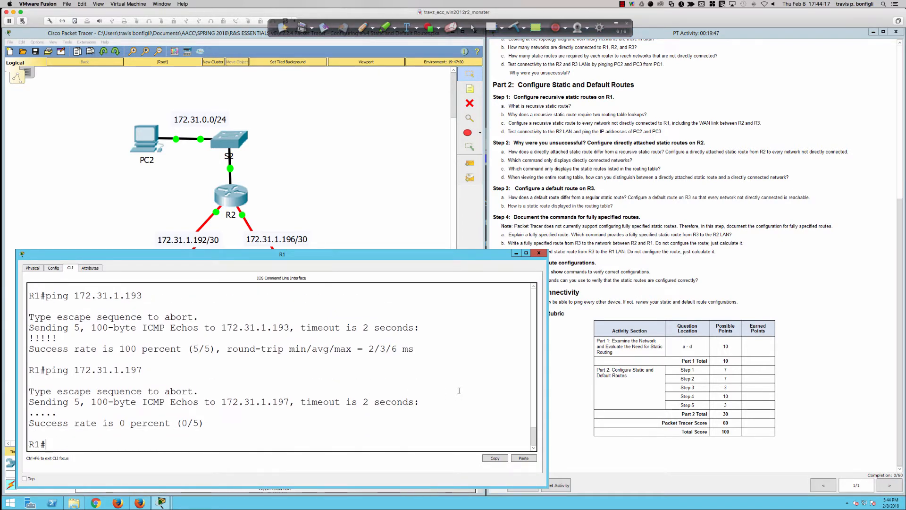
Add blank prompt lines in R1's console and enter global configuration mode with conf t
key("Return")
key("Return")
key("Return")
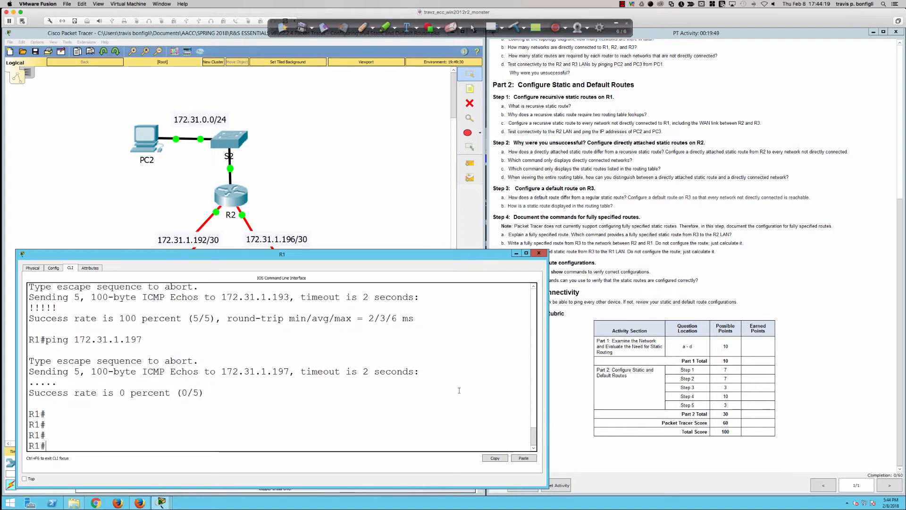
type("conf t")
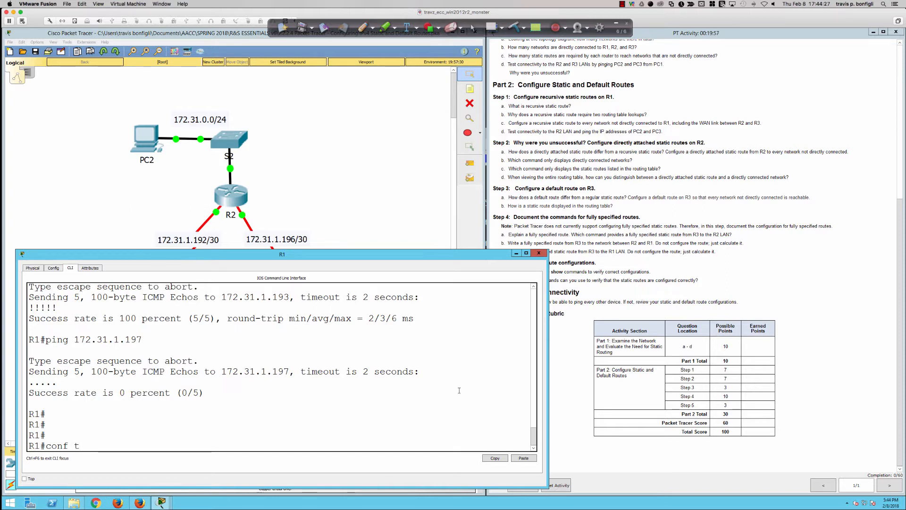
key("Return")
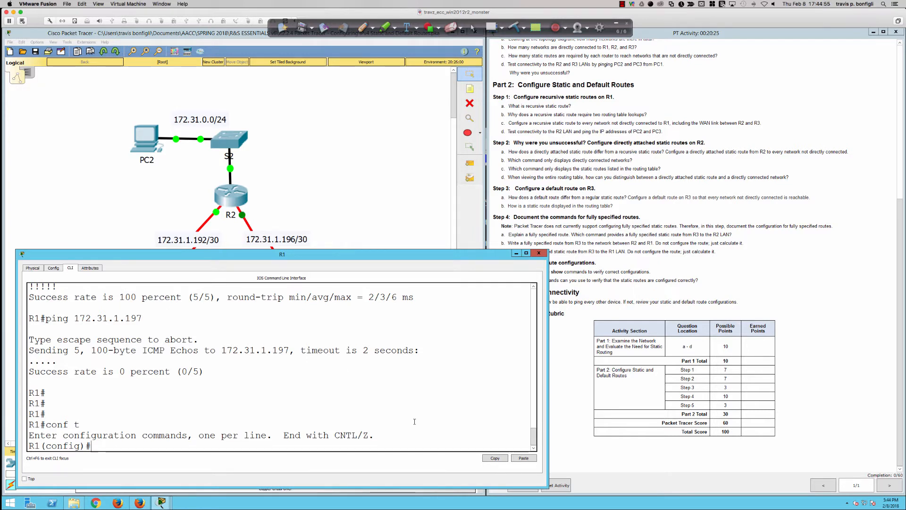
Begin an ip route command on R1 with the R2 LAN network 172.31.0.0 as the destination
type("ip route")
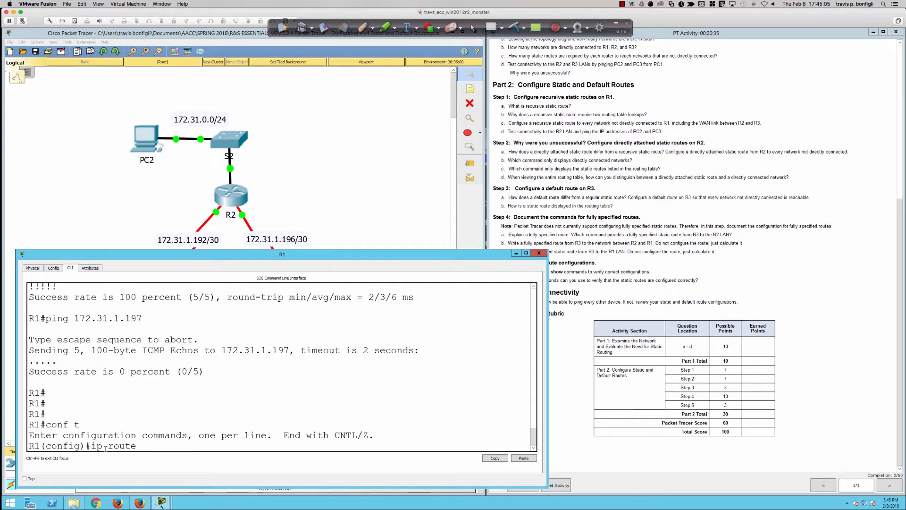
left_click_drag(91, 445, 184, 449)
left_click(185, 449)
type("172.31.0.0")
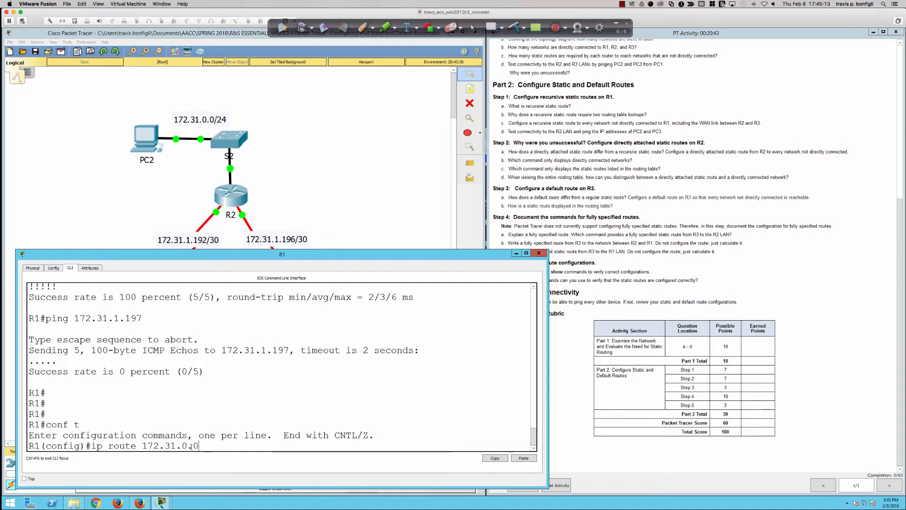
type(" 255.255.255.0 172.31.")
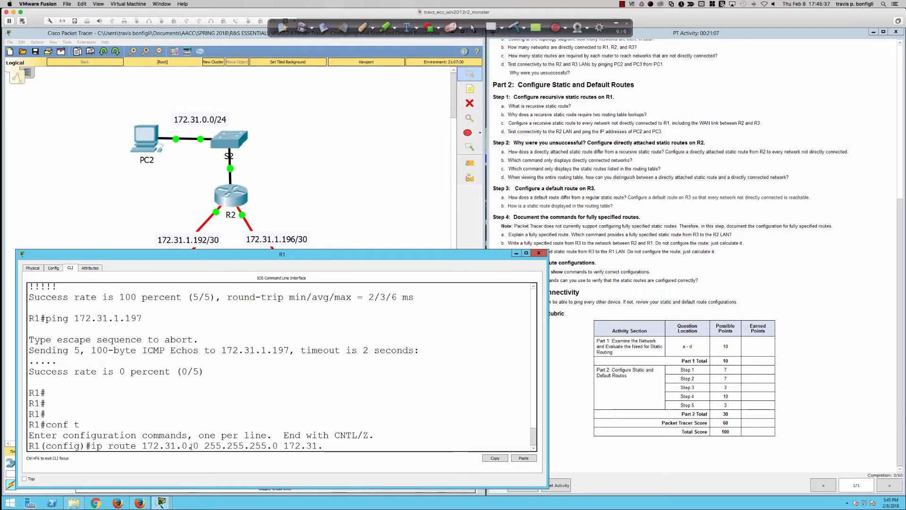
Complete the static route command with subnet mask 255.255.255.0 and next-hop address 172.31.1.193
type("1.193")
Highlight the route's destination network with its mask and its next-hop address, and submit the ip route command
left_click_drag(143, 446, 278, 446)
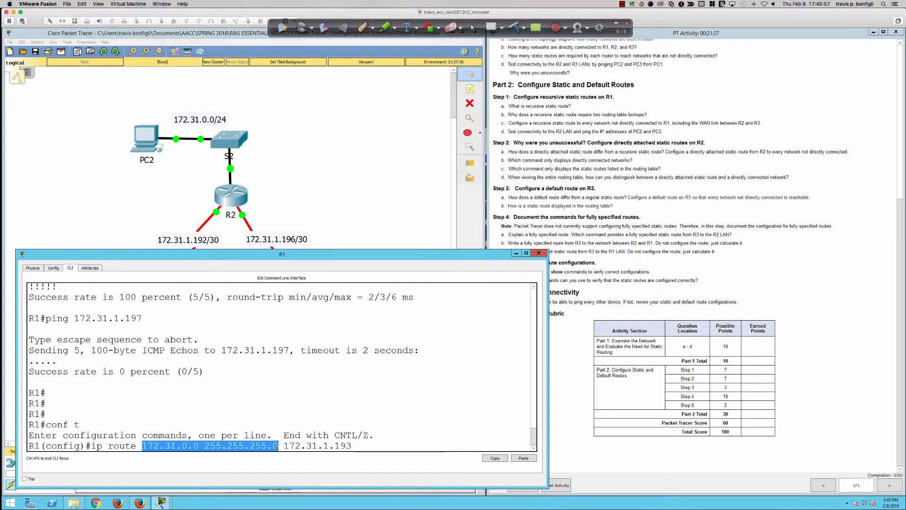
left_click_drag(281, 447, 377, 449)
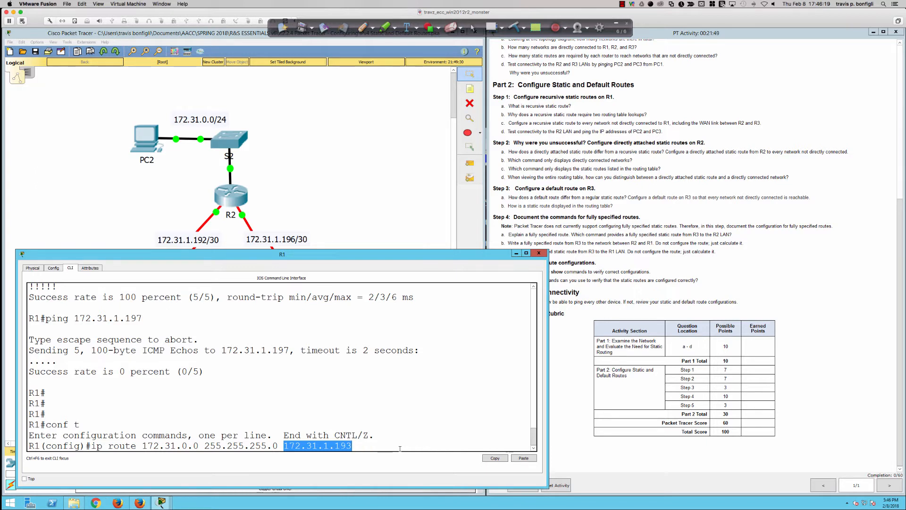
key("Return")
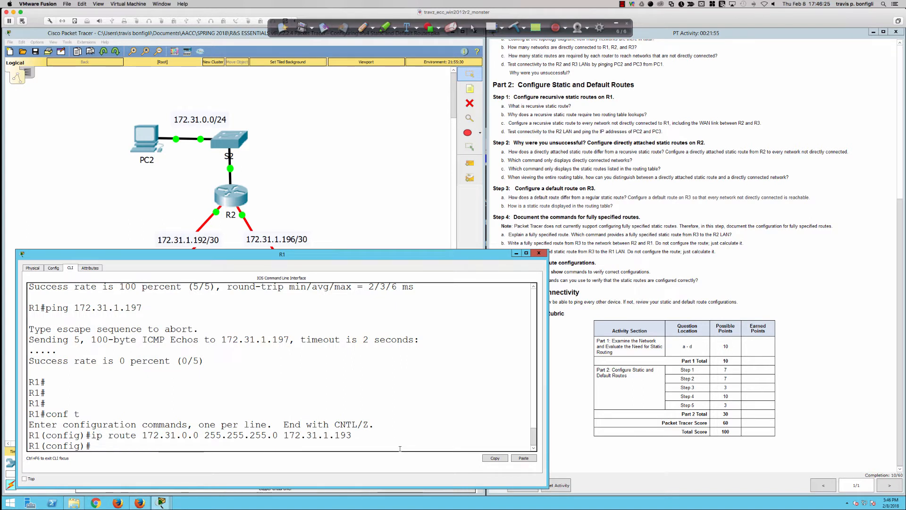
Display R1's routing table with do sh ip route, and highlight the static route entry and its next-hop address
type("do sh ip route")
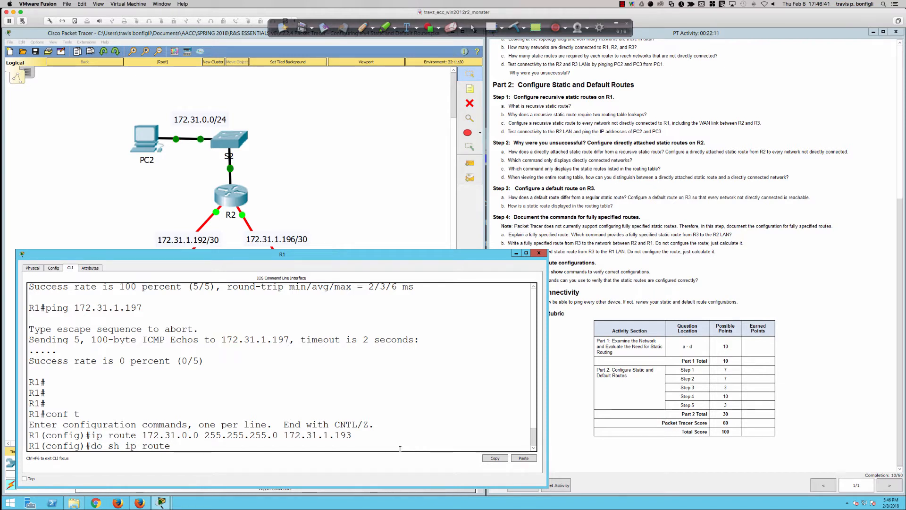
key("Return")
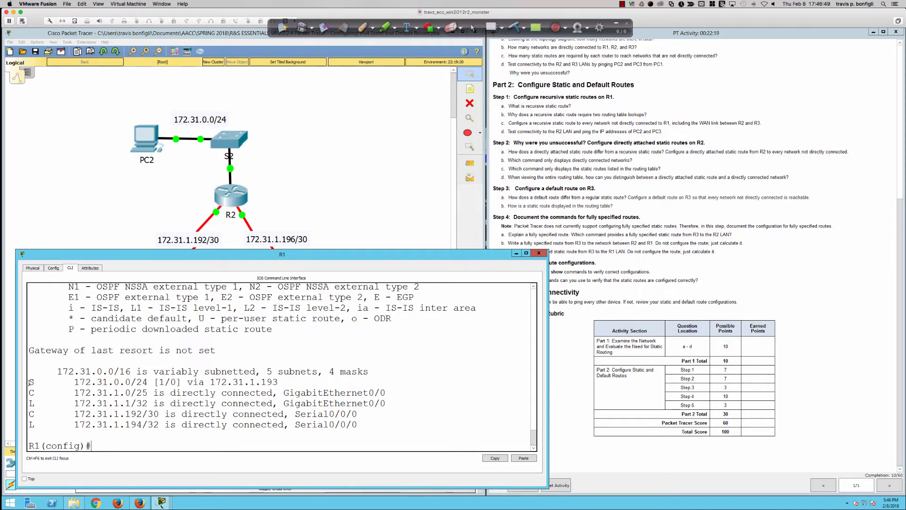
left_click_drag(28, 382, 287, 382)
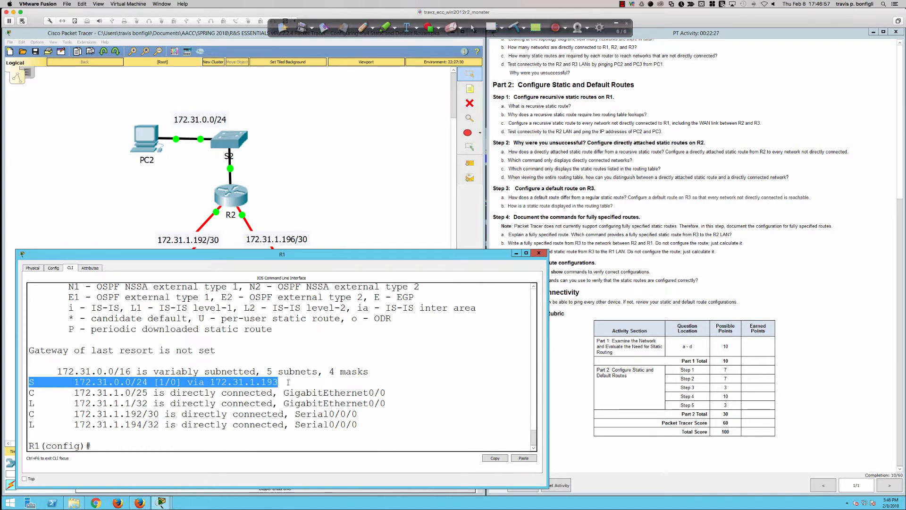
left_click(286, 383)
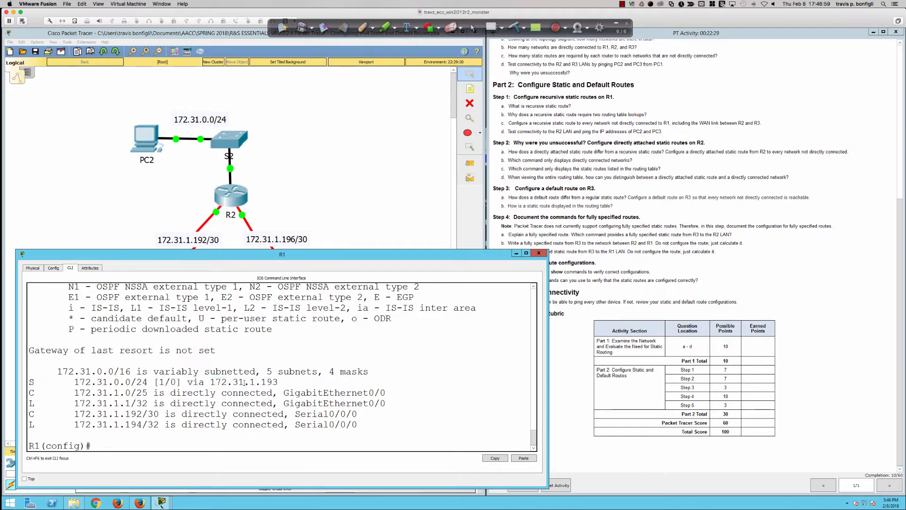
left_click_drag(204, 383, 288, 383)
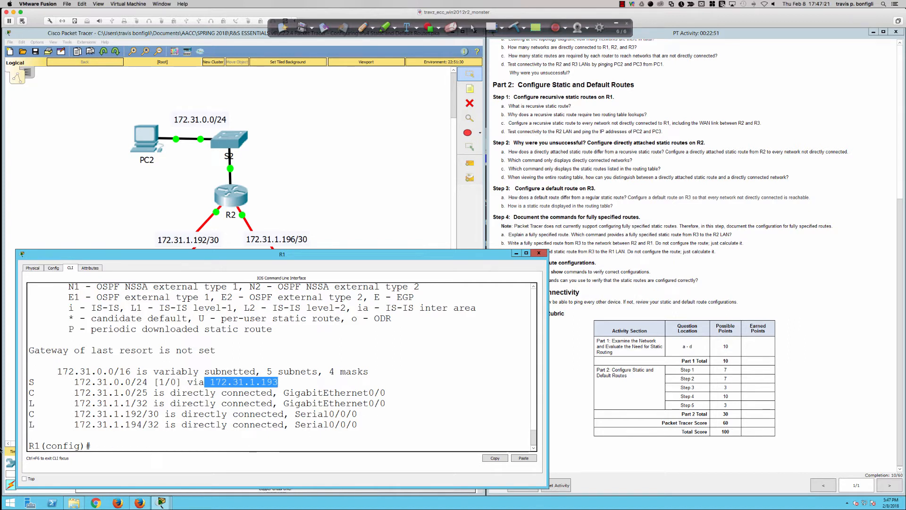
Shrink R1's window from its upper edge to reveal the topology's lower devices, and set the annotation pen to red
mouse_move(1, 452)
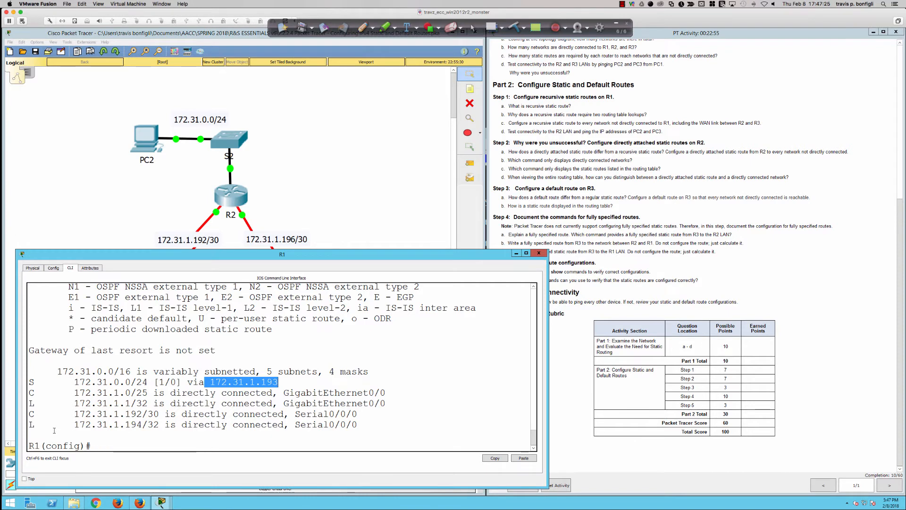
left_click(363, 27)
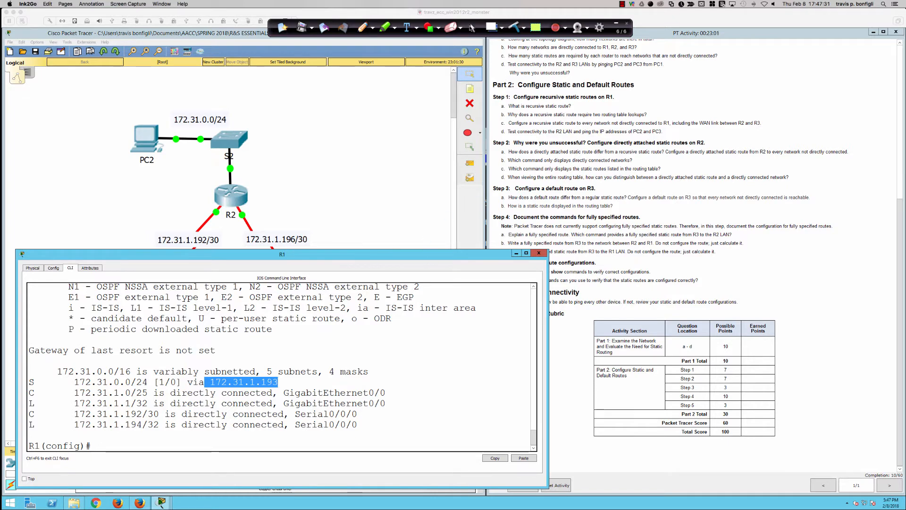
left_click(471, 27)
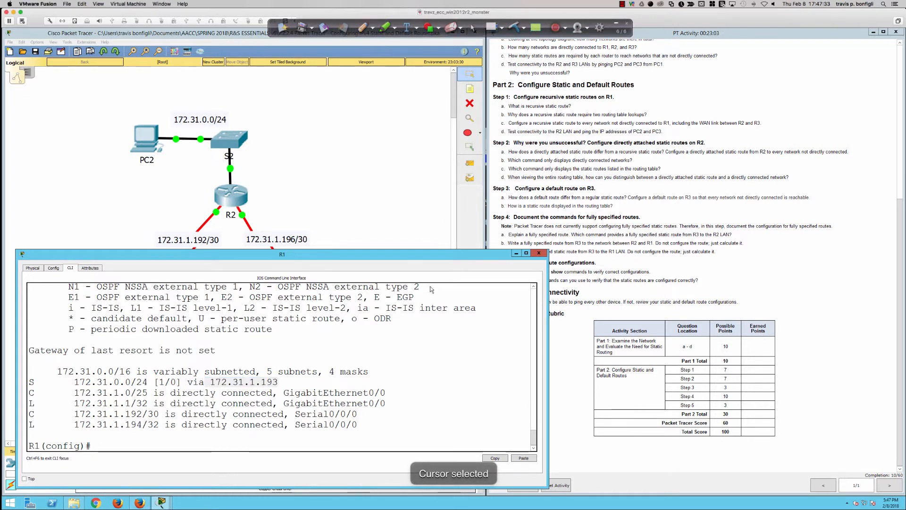
left_click_drag(436, 250, 318, 299)
left_click(362, 27)
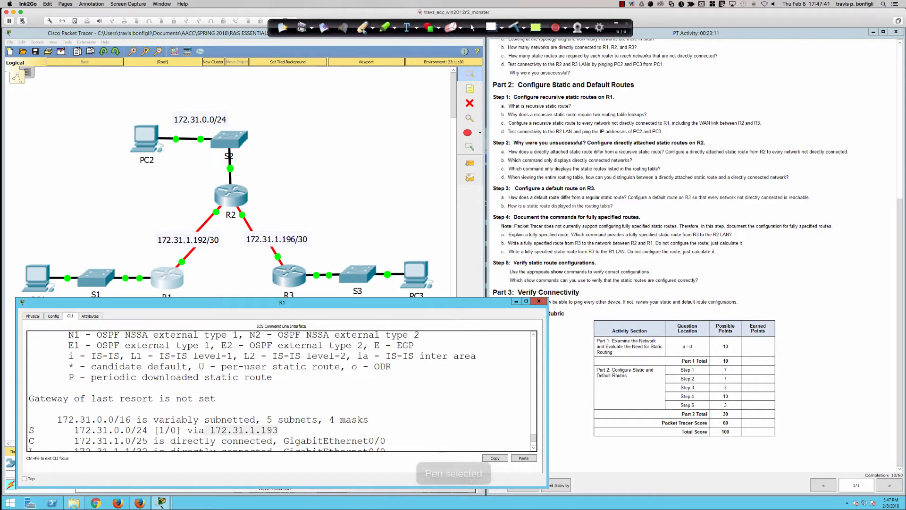
left_click(373, 28)
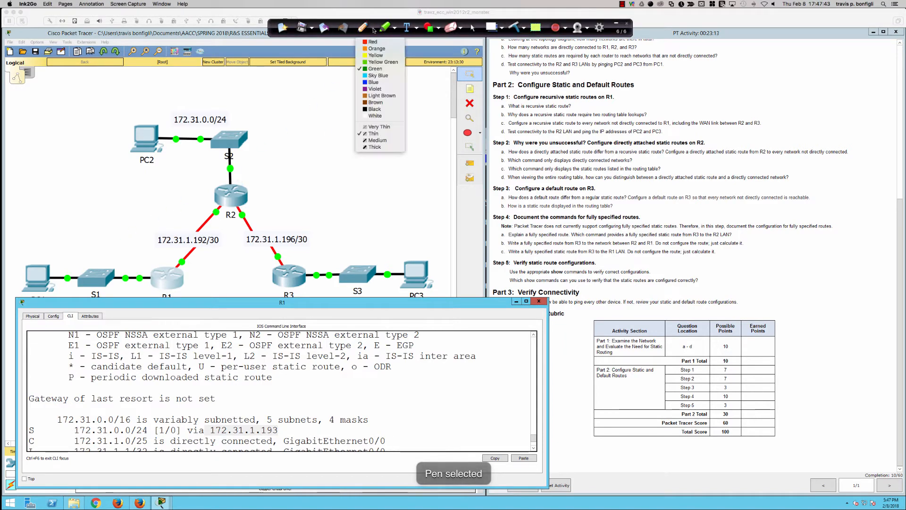
left_click(374, 43)
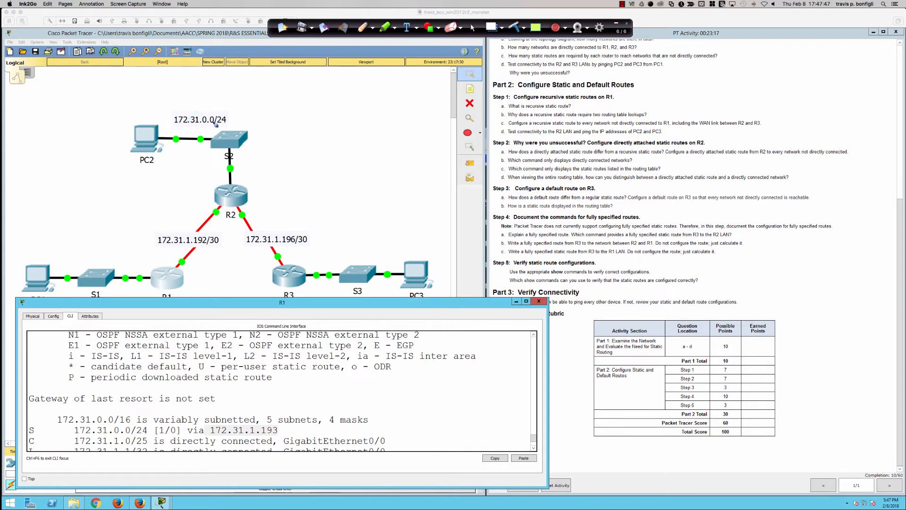
Annotate the topology in red with .254 beside PC2, an arrow from PC1 to R1, and an S and D packet box beside R1
left_click(111, 129)
left_click_drag(116, 123, 125, 127)
mouse_move(128, 118)
left_mouse_down()
mouse_move(125, 128)
mouse_move(136, 114)
left_mouse_up()
left_click_drag(135, 112, 141, 124)
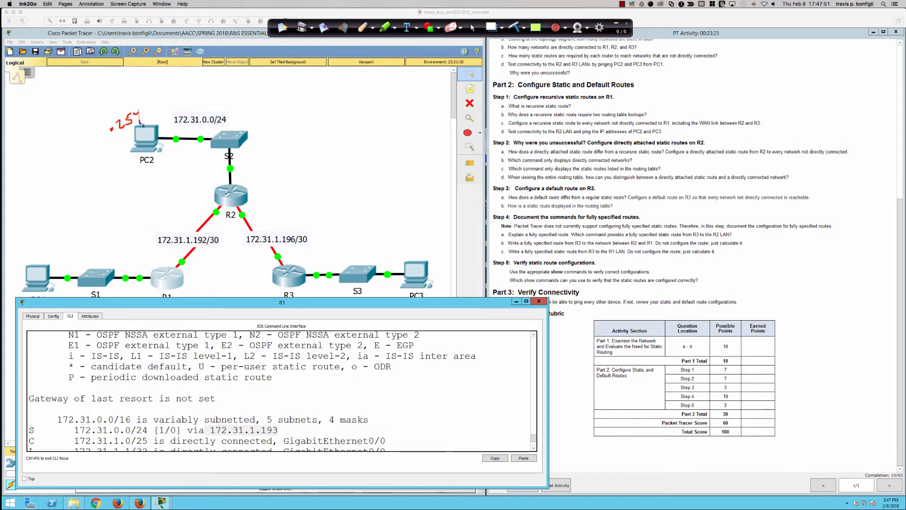
mouse_move(36, 269)
left_mouse_down()
mouse_move(163, 267)
mouse_move(152, 263)
left_mouse_up()
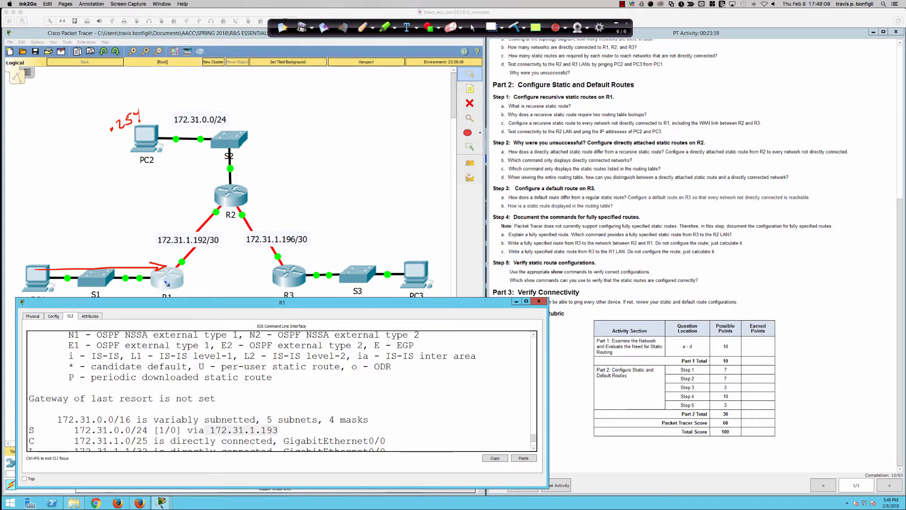
mouse_move(178, 283)
left_mouse_down()
mouse_move(206, 290)
mouse_move(219, 273)
mouse_move(175, 272)
mouse_move(211, 286)
mouse_move(192, 283)
mouse_move(238, 281)
left_mouse_up()
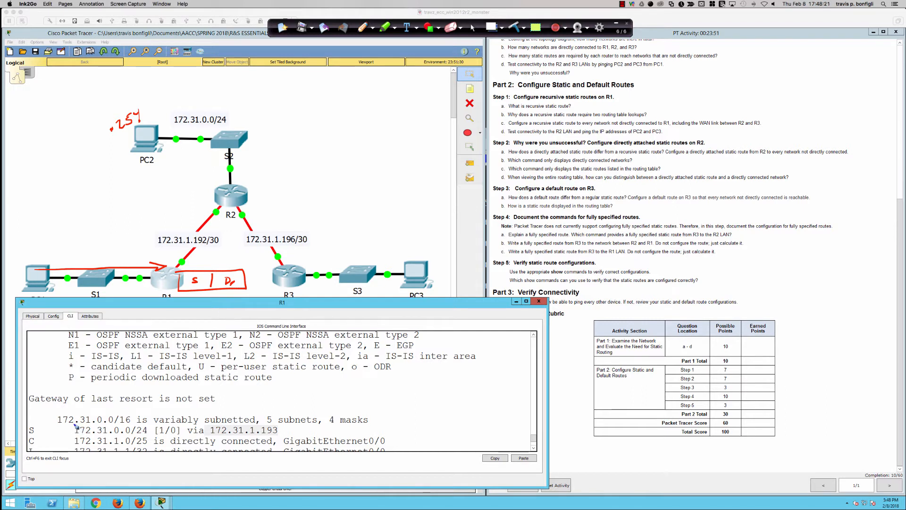
Box the static route's destination 172.31.0.0/24 and its next hop 172.31.1.193 in red, with an arrow at the next hop
mouse_move(79, 425)
left_mouse_down()
mouse_move(70, 435)
mouse_move(147, 432)
mouse_move(144, 424)
mouse_move(80, 423)
left_mouse_up()
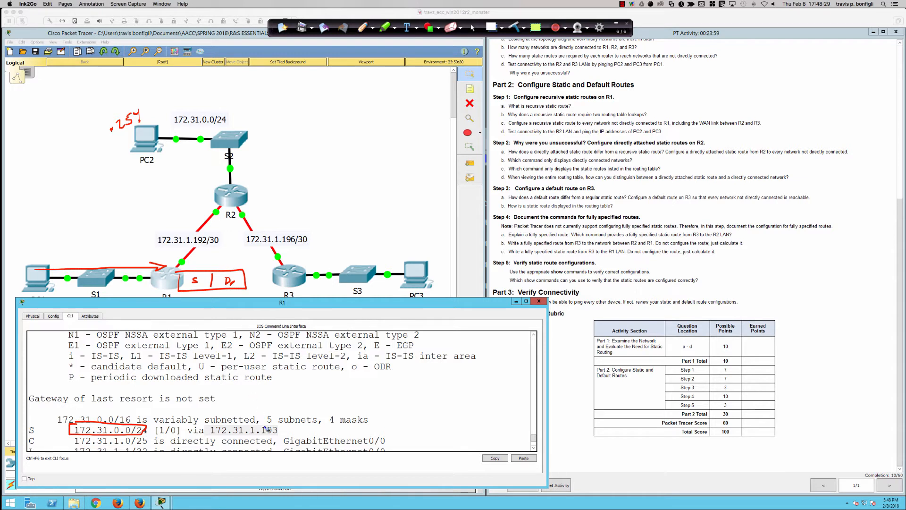
mouse_move(298, 425)
left_mouse_down()
mouse_move(283, 430)
mouse_move(293, 432)
left_mouse_up()
mouse_move(279, 424)
left_mouse_down()
mouse_move(209, 426)
mouse_move(255, 438)
mouse_move(285, 422)
mouse_move(230, 423)
left_mouse_up()
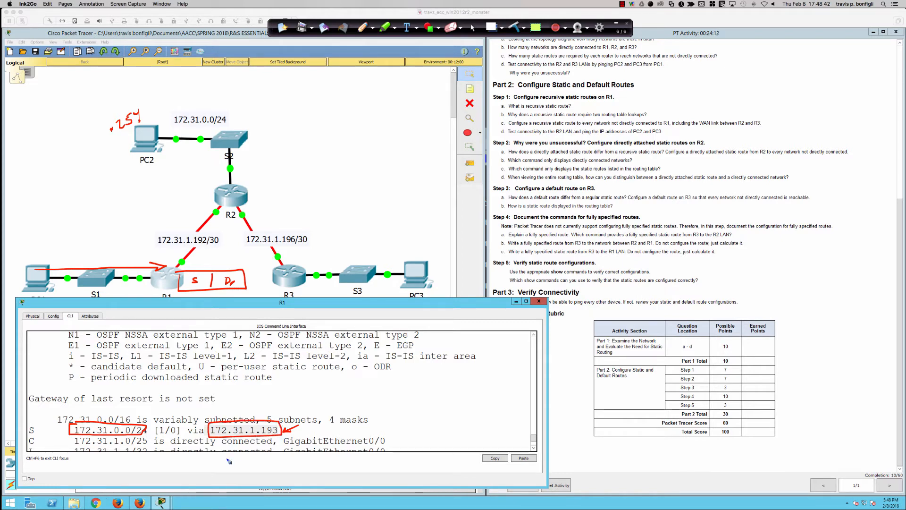
Bring the connected Serial0/0/0 entries of R1's routing table into view and clear all pen annotations
left_click(472, 28)
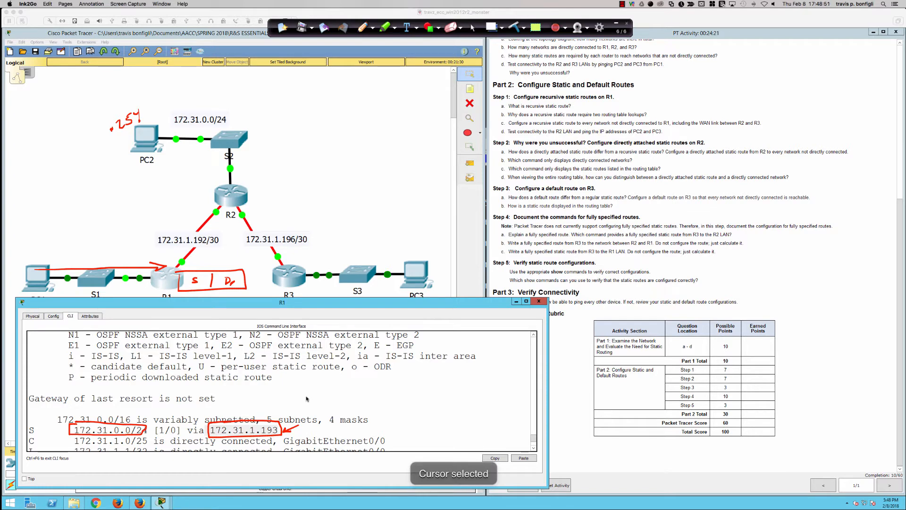
left_click(455, 272)
scroll(455, 272, "down", 2)
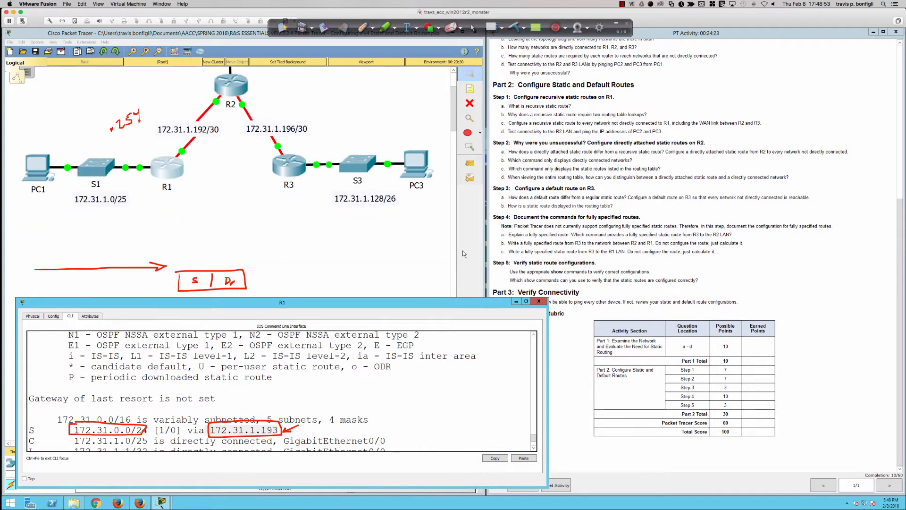
scroll(434, 246, "up", 2)
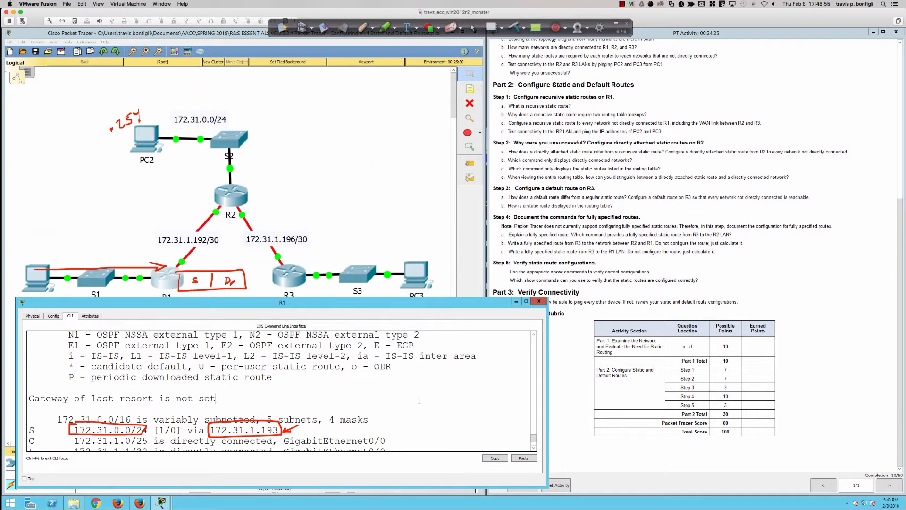
scroll(427, 377, "down", 2)
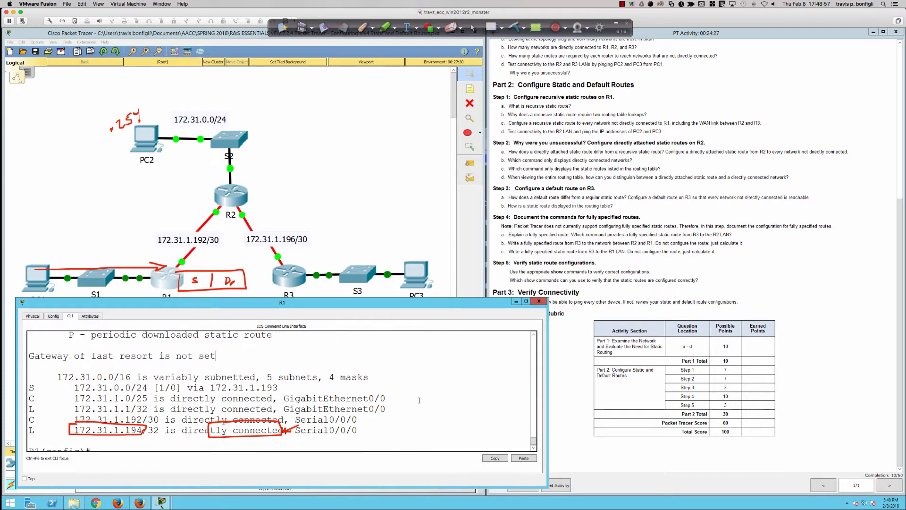
left_click(516, 26)
left_click(535, 42)
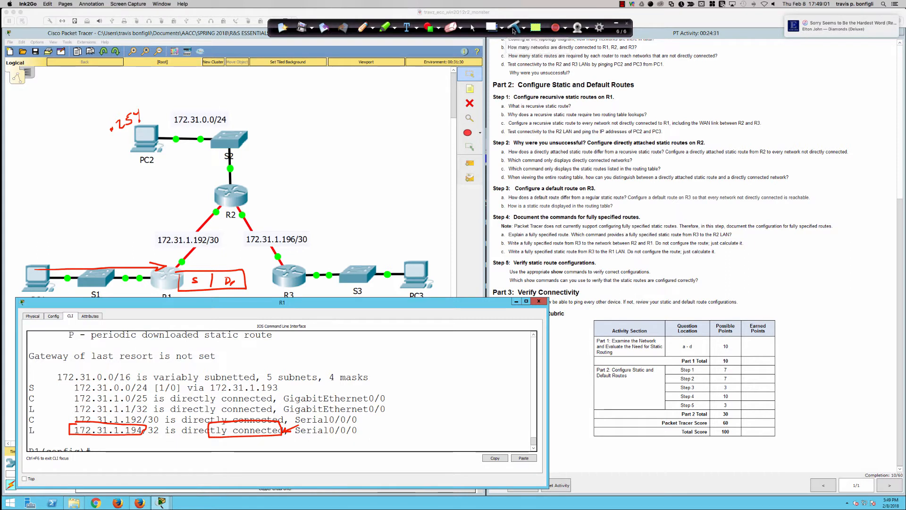
left_click(425, 31)
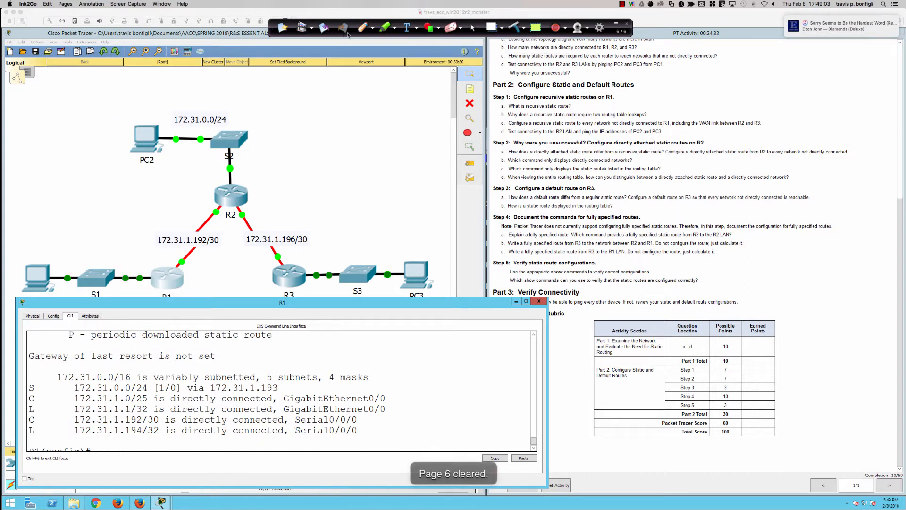
Mark the static route as lookup #1 in red, pointing to the entry and boxing its next hop 172.31.1.193
mouse_move(238, 386)
left_mouse_down()
mouse_move(218, 382)
mouse_move(206, 394)
mouse_move(288, 388)
mouse_move(230, 382)
left_mouse_up()
mouse_move(12, 389)
left_mouse_down()
mouse_move(70, 387)
mouse_move(48, 381)
left_mouse_up()
left_click_drag(43, 376, 53, 380)
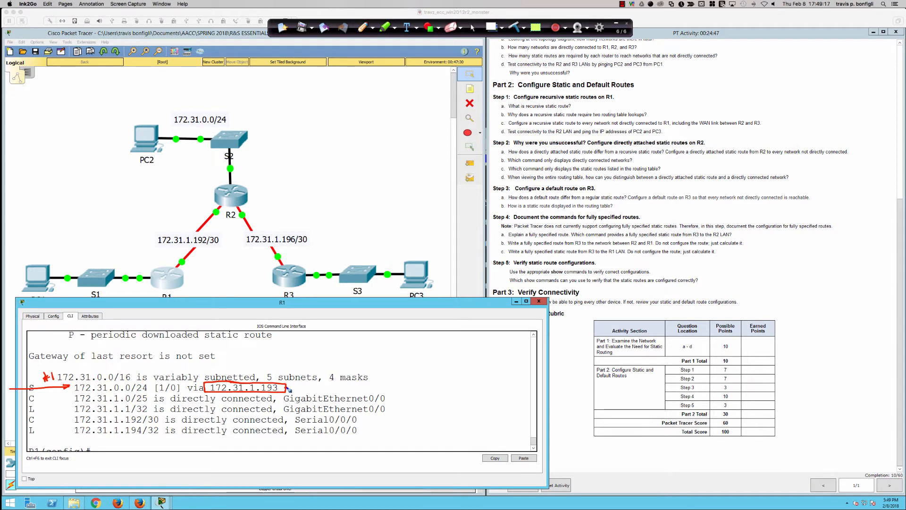
mouse_move(315, 384)
left_mouse_down()
mouse_move(289, 390)
mouse_move(304, 393)
left_mouse_up()
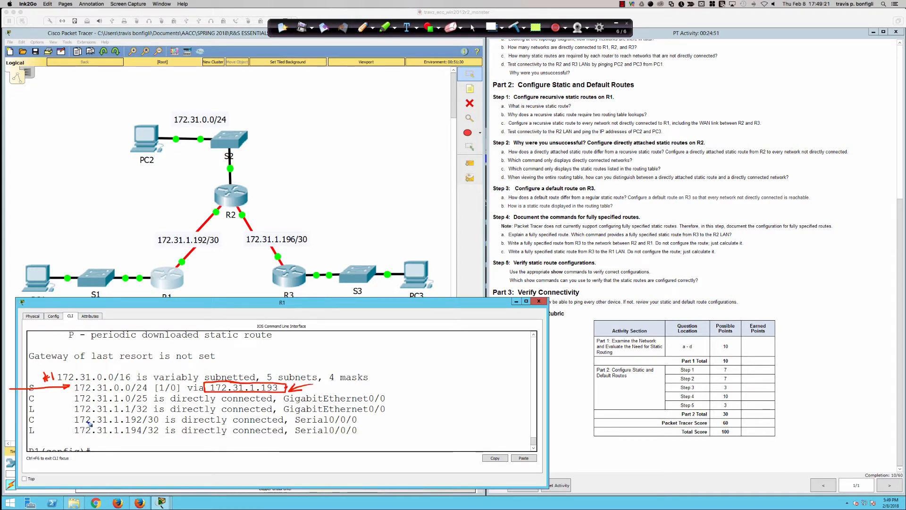
Mark lookup #2 by circling 172.31.1.192/30, linking the next hop to Serial0/0/0 with a curved arrow, and underlining the entries
mouse_move(92, 415)
left_mouse_down()
mouse_move(69, 424)
mouse_move(160, 417)
mouse_move(89, 415)
left_mouse_up()
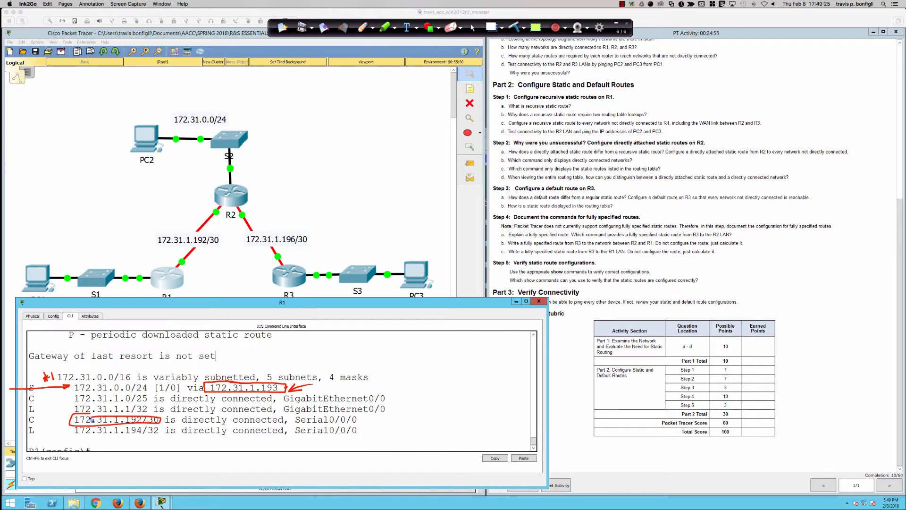
mouse_move(317, 381)
left_mouse_down()
mouse_move(324, 388)
mouse_move(317, 388)
mouse_move(361, 384)
mouse_move(407, 406)
mouse_move(360, 422)
left_mouse_up()
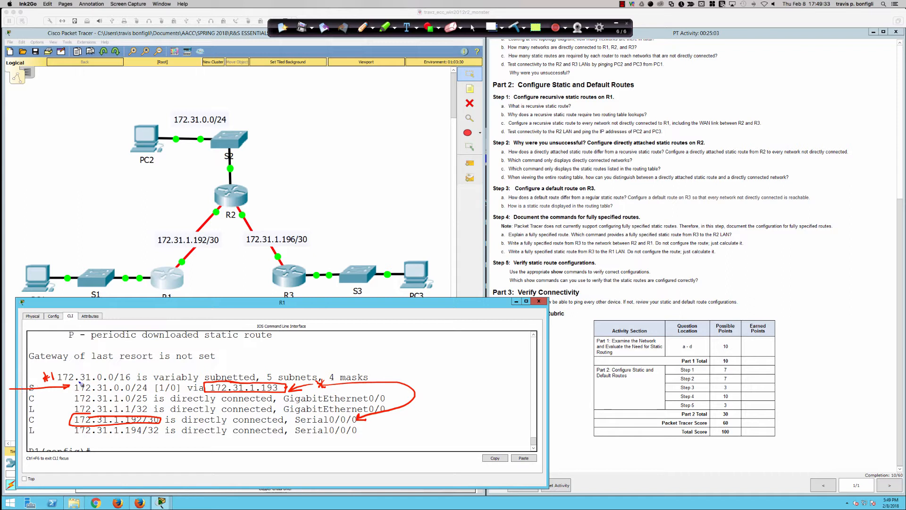
mouse_move(8, 372)
left_mouse_down()
mouse_move(61, 364)
mouse_move(75, 385)
left_mouse_up()
mouse_move(404, 368)
left_mouse_down()
mouse_move(402, 378)
mouse_move(409, 370)
left_mouse_up()
left_click_drag(400, 374, 427, 373)
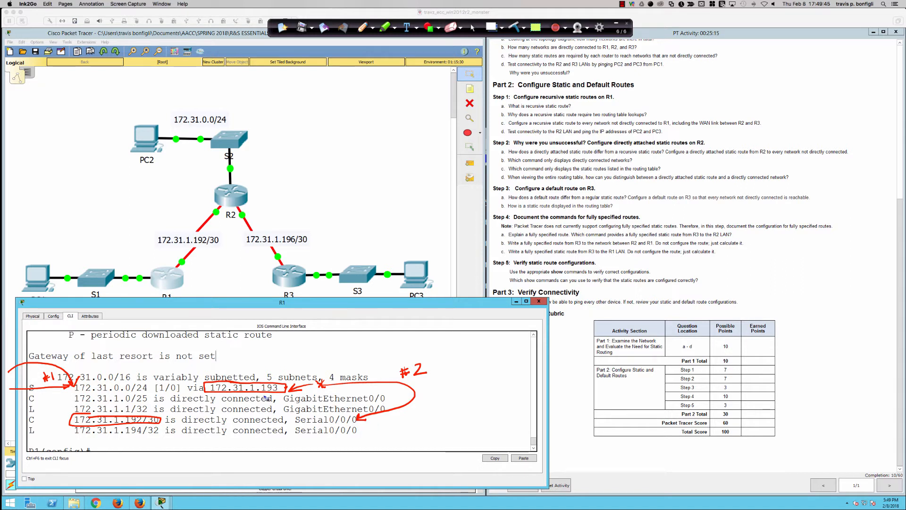
left_click_drag(29, 392, 289, 390)
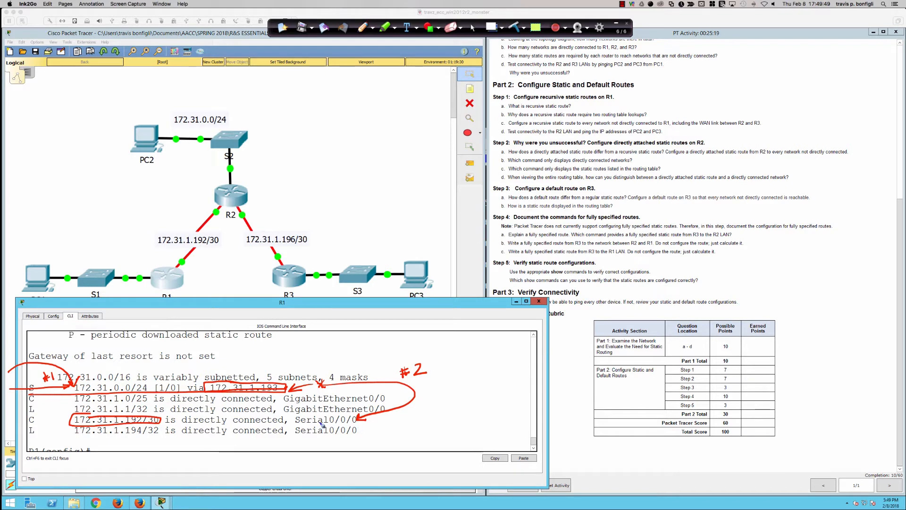
left_click_drag(296, 427, 373, 428)
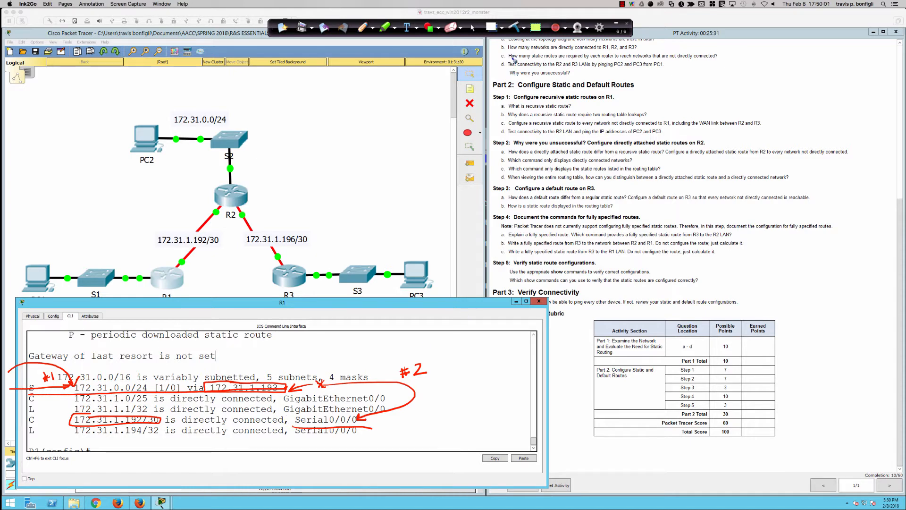
Clear the pen annotations and leave R1's global configuration mode with the end command
left_click(514, 27)
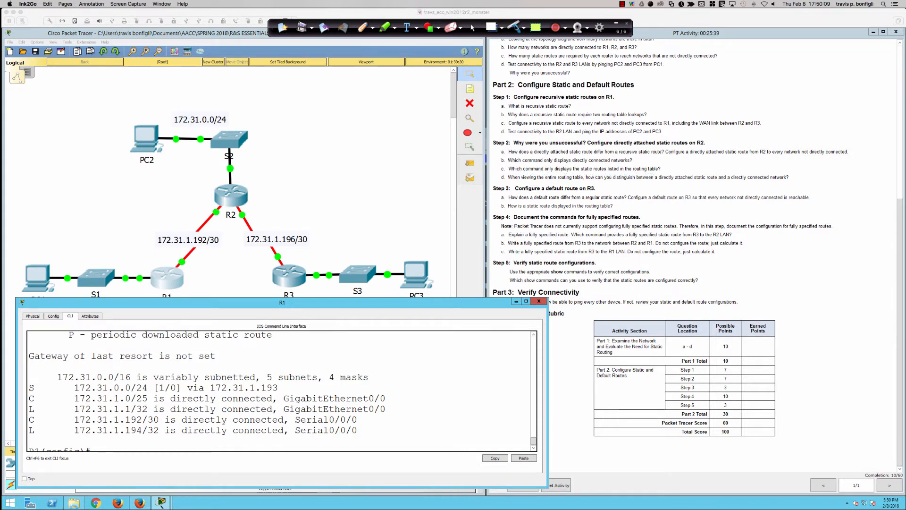
left_click(472, 27)
left_click(474, 357)
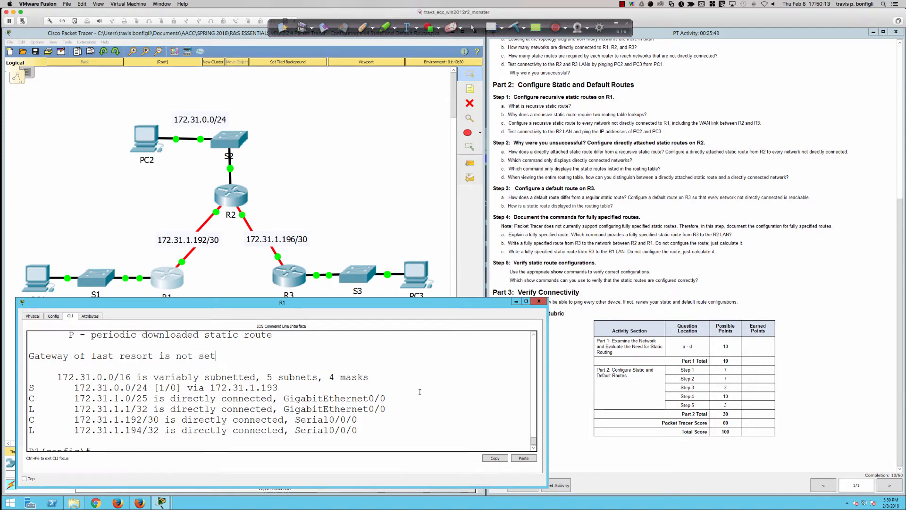
scroll(420, 389, "down", 1)
type("end")
key("Return")
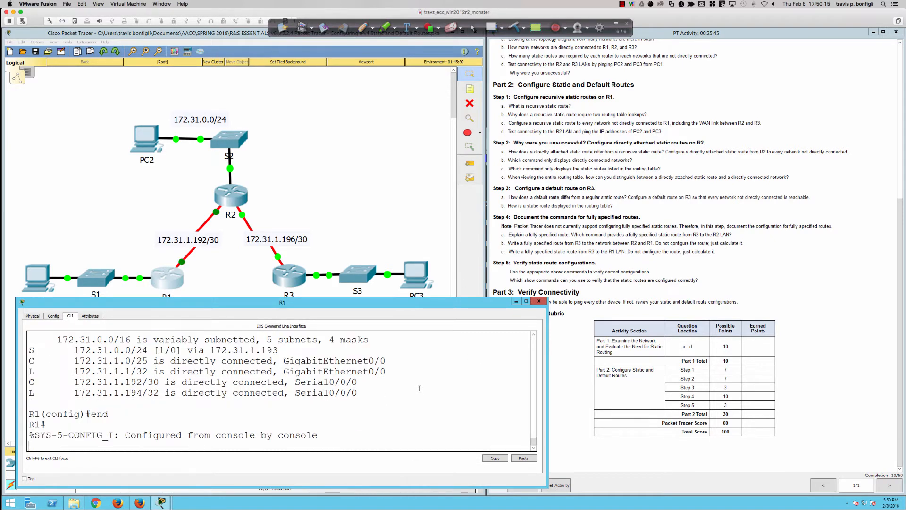
key("Return")
key("Return")
key("Return")
key("Return")
List the options of sh ip route on R1, and display only the static routes with sh ip route static
type("sh ip")
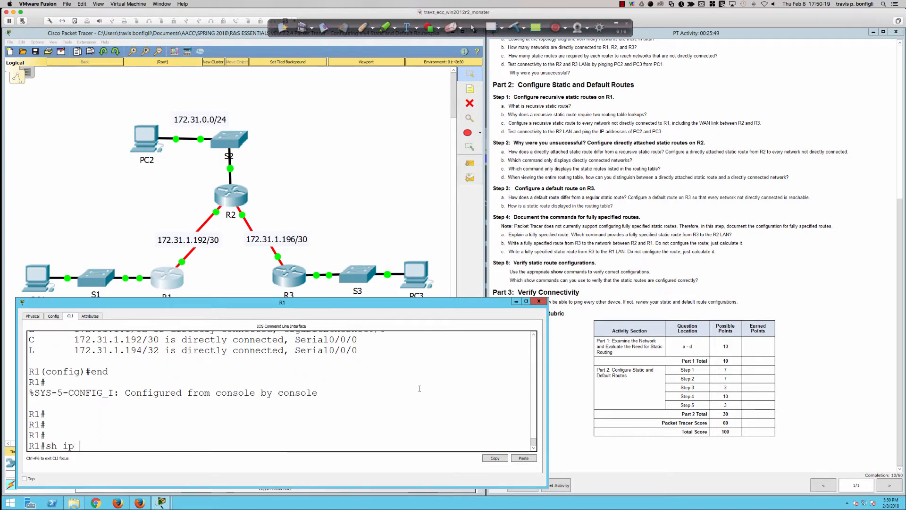
type(" route ")
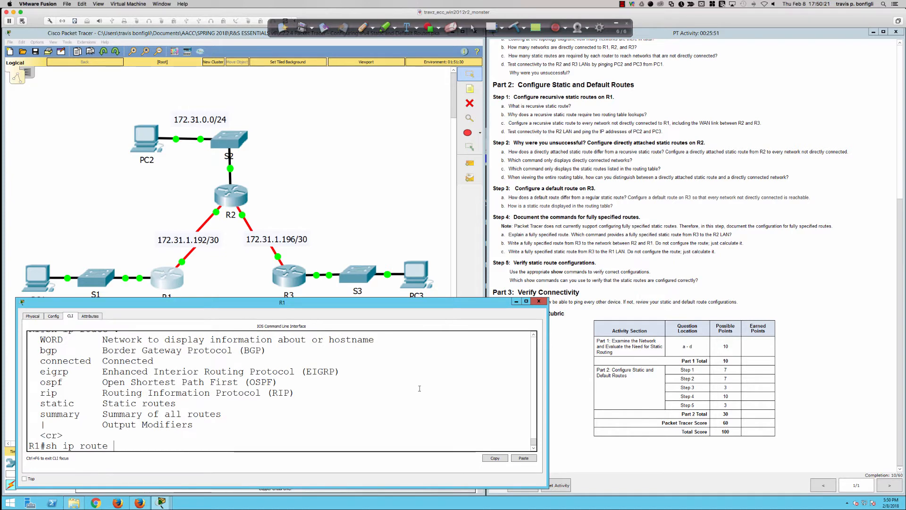
type("?st")
key("Tab")
key("Return")
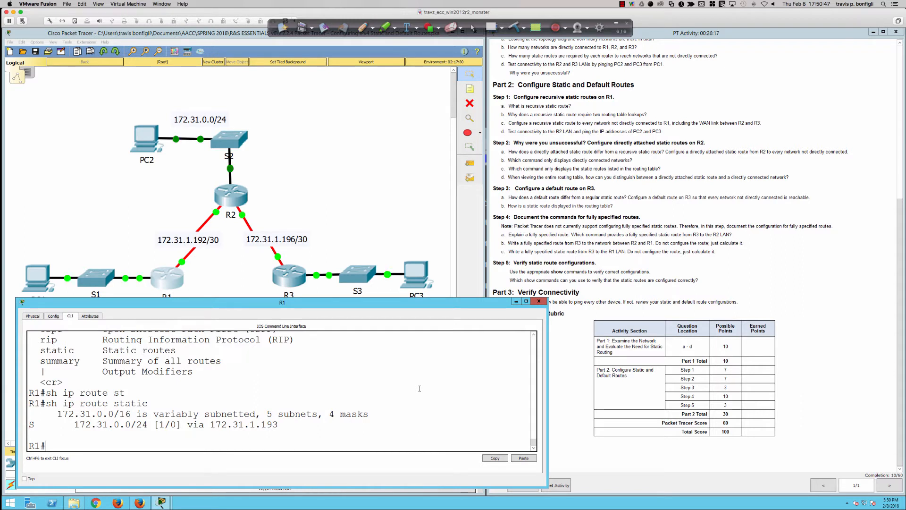
Enter global configuration mode on R1 with conf t
key("Return")
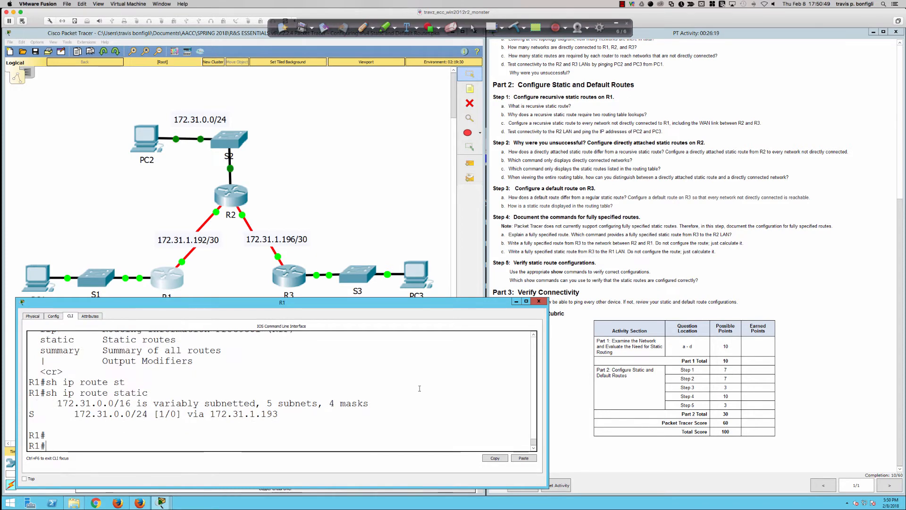
key("Return")
type("conf t")
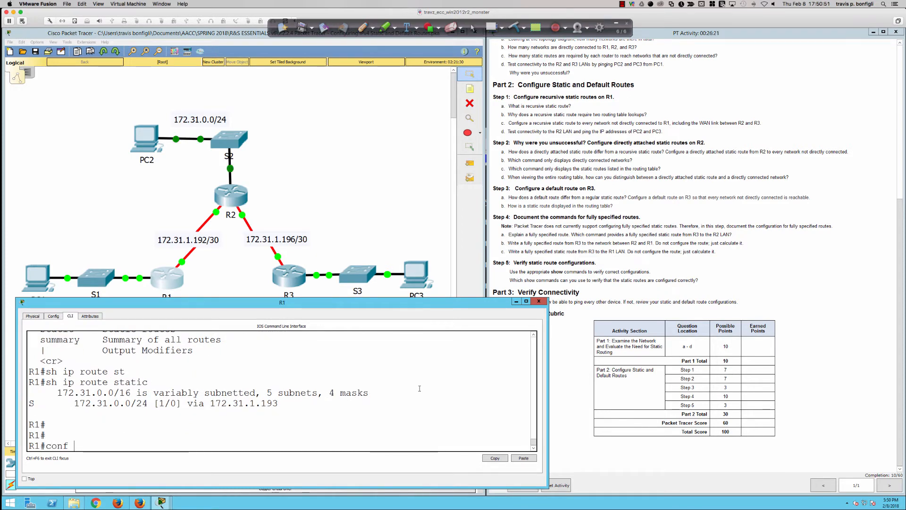
key("Return")
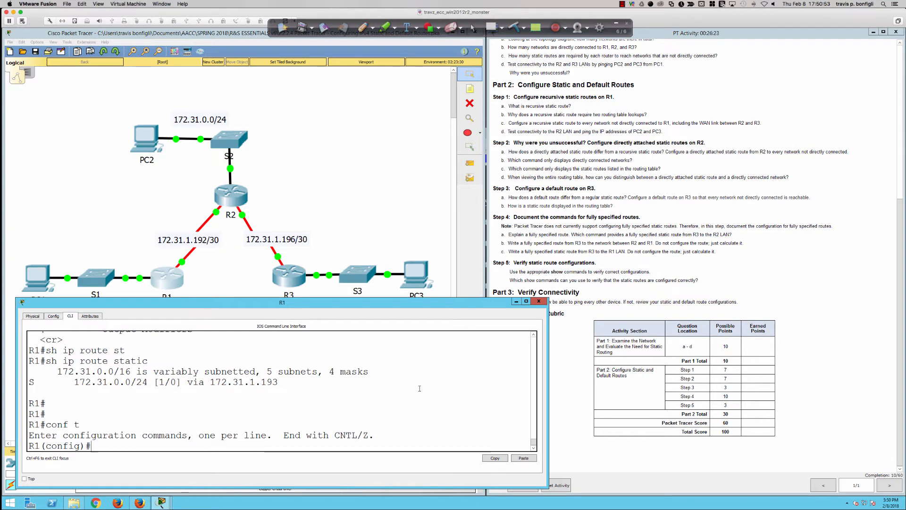
Add a recursive static route on R1 to 172.31.1.196 with mask 255.255.255.252 via next hop 172.31.1.193
type("ip route")
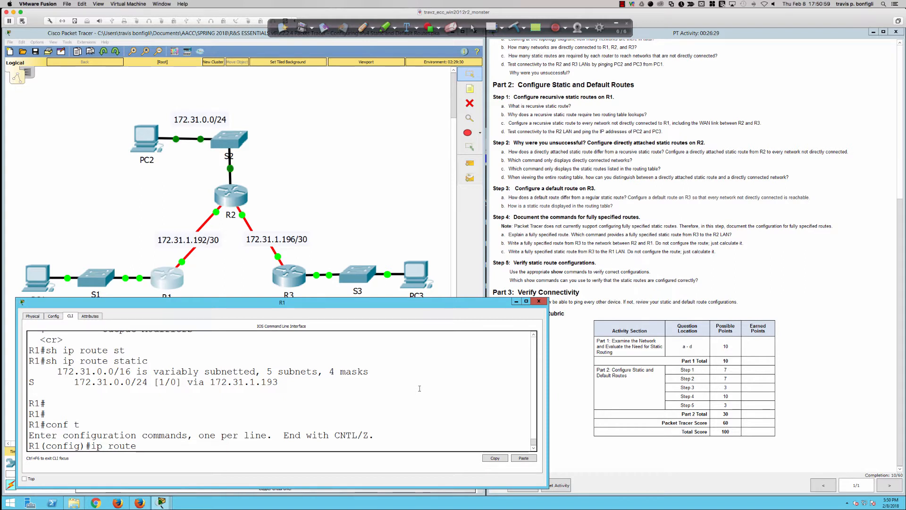
type(" 172.31.1.196")
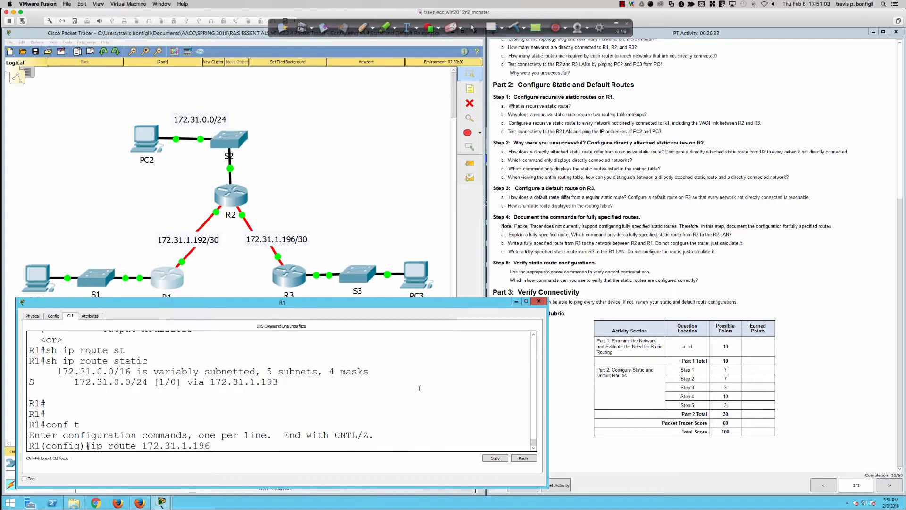
type(" 255.255.255.252")
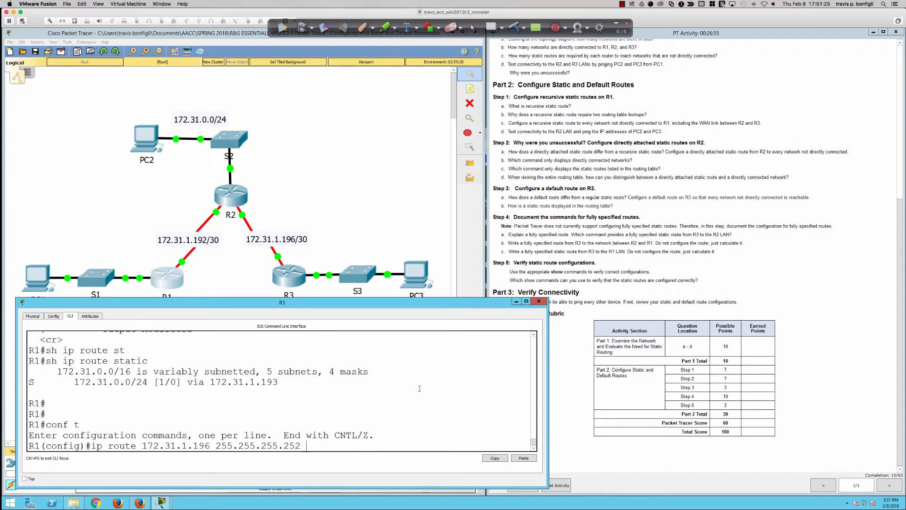
type("172.31.1.193")
key("Return")
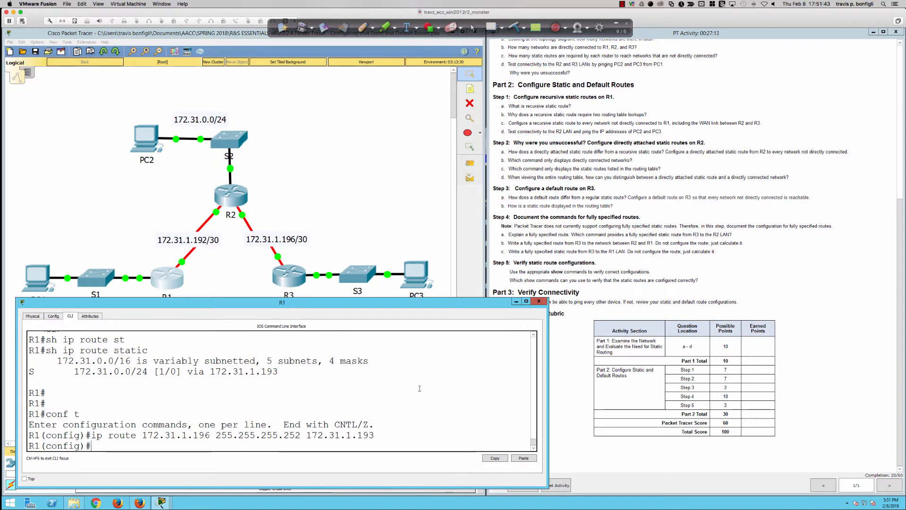
Reuse the previous route command on R1 to add a static route to 172.31.1.128 with mask 255.255.255.192 via 172.31.1.193
key("Up")
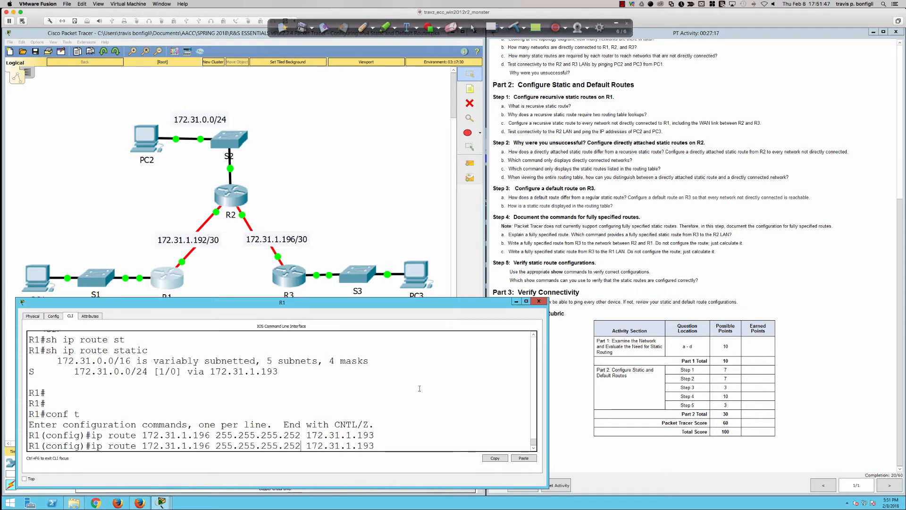
key("BackSpace")
key("BackSpace")
key("BackSpace")
key("BackSpace")
key("BackSpace")
key("BackSpace")
key("BackSpace")
key("BackSpace")
key("BackSpace")
key("BackSpace")
key("BackSpace")
key("BackSpace")
key("BackSpace")
key("BackSpace")
key("BackSpace")
key("BackSpace")
key("BackSpace")
key("BackSpace")
key("BackSpace")
key("BackSpace")
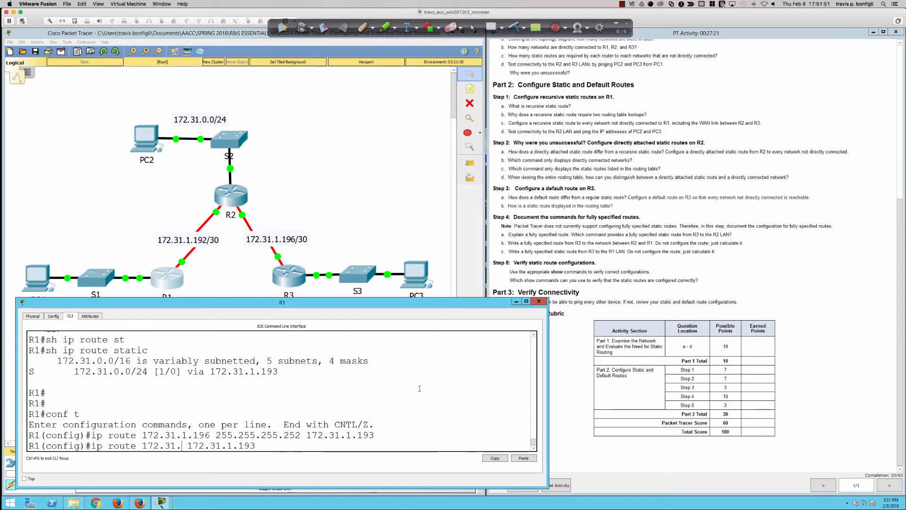
left_click_drag(468, 305, 468, 318)
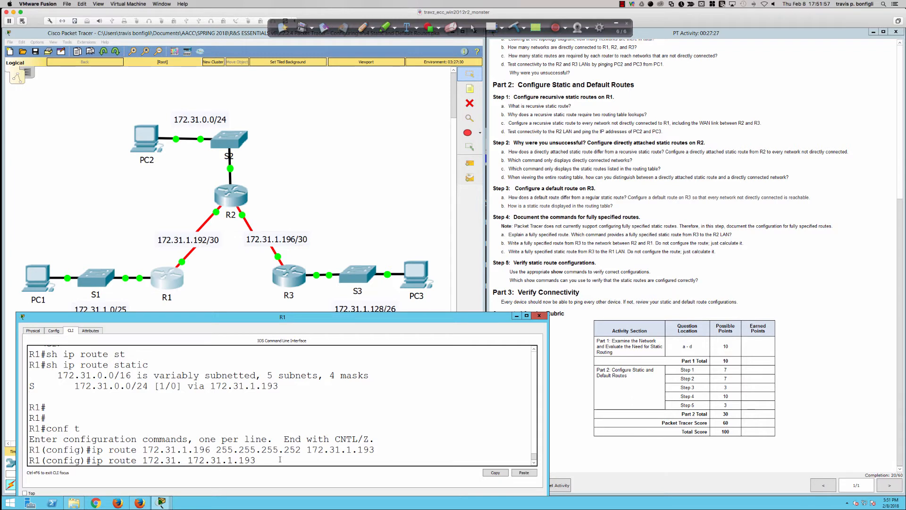
key("BackSpace")
key("BackSpace")
key("BackSpace")
type("31.1.128")
type("255.255.2")
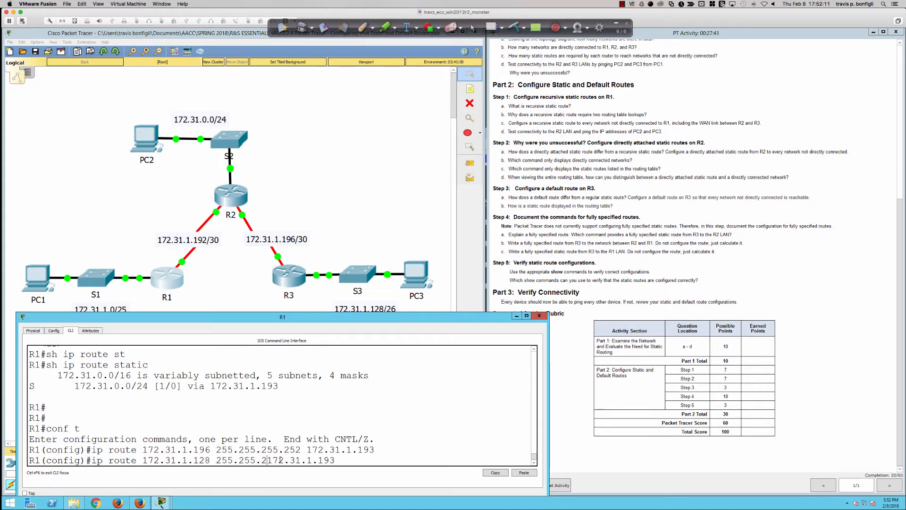
type("55.")
type("192")
key("Return")
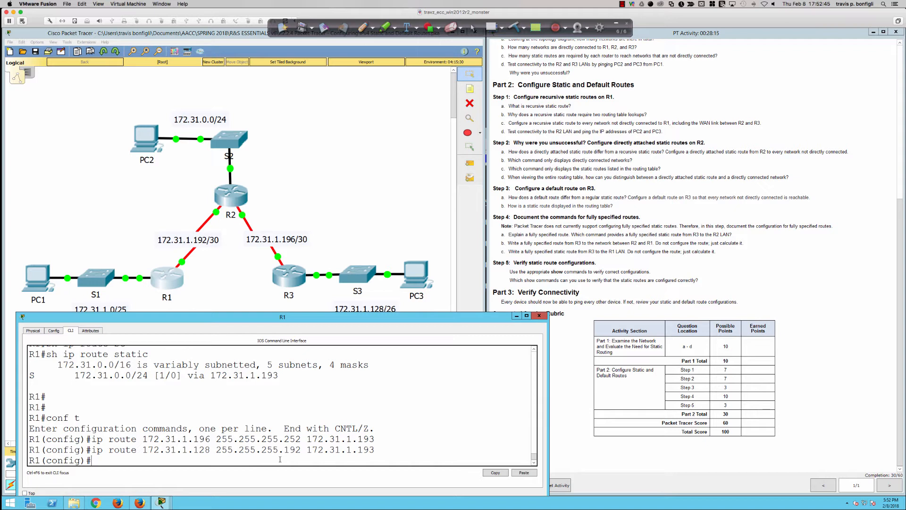
Display R1's full routing table from configuration mode with do sh ip route
key("Return")
key("Return")
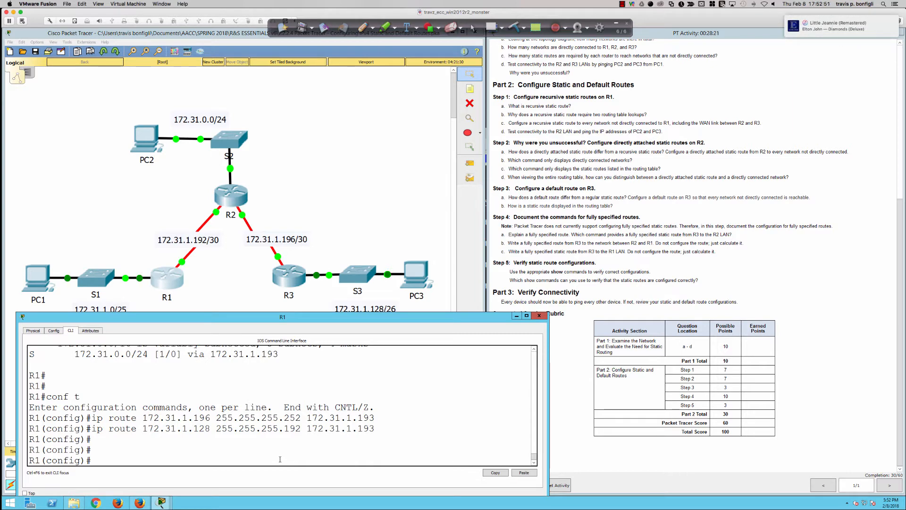
type("do sh ip route")
key("Return")
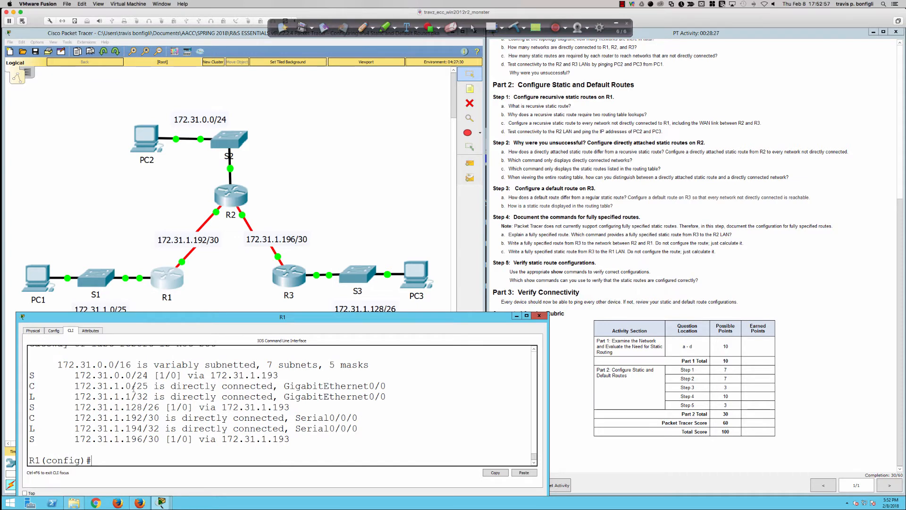
Highlight the three static routes' destination networks and their next-hop addresses in R1's routing table, and clear the selection
left_click_drag(75, 375, 149, 375)
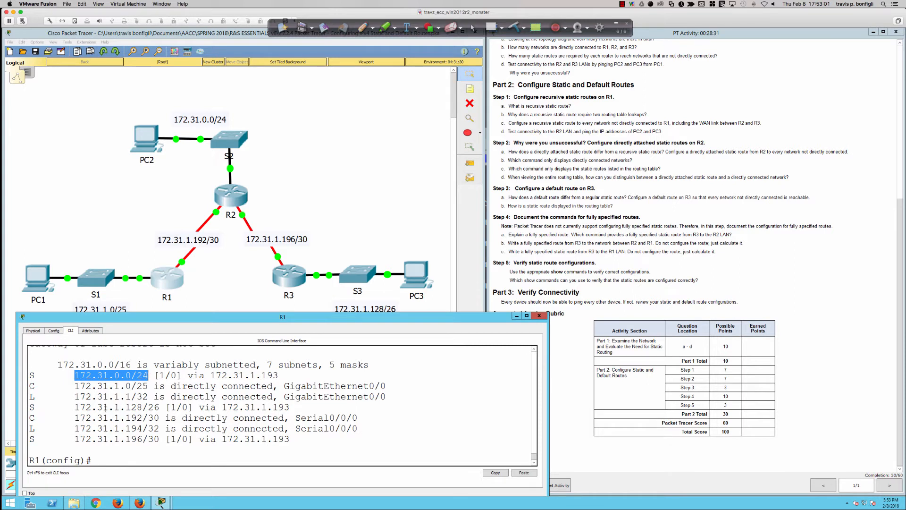
left_click_drag(75, 407, 171, 406)
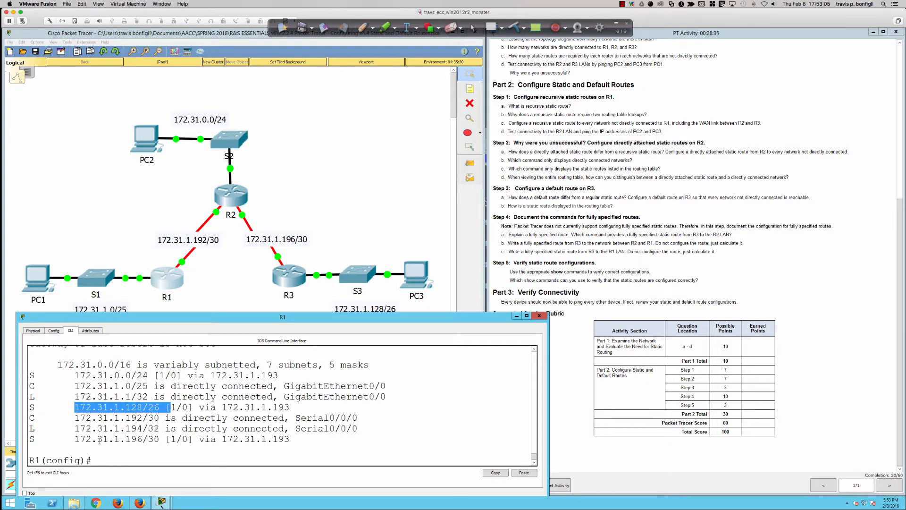
left_click_drag(74, 438, 176, 439)
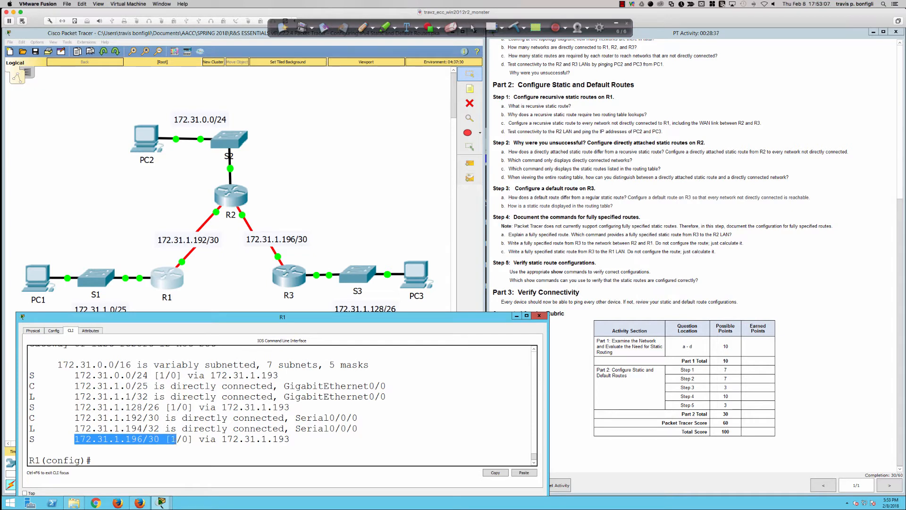
left_click_drag(227, 376, 274, 376)
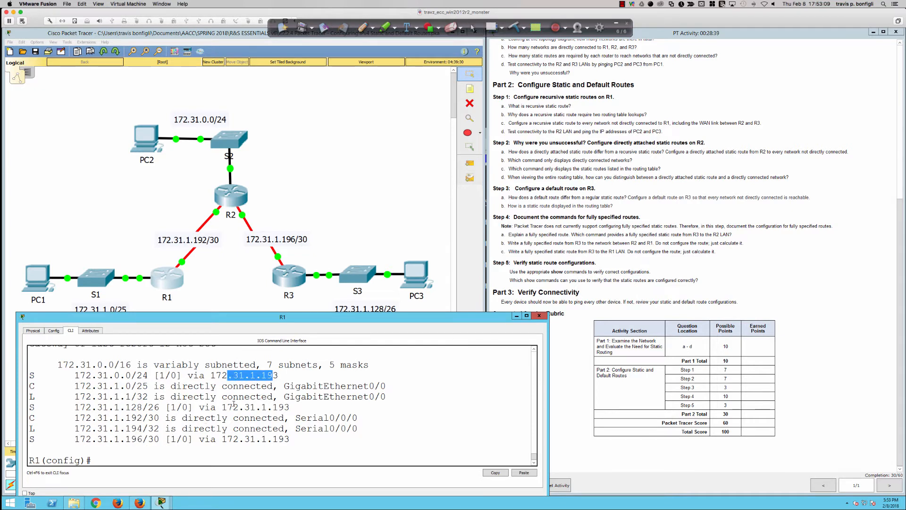
left_click_drag(227, 407, 282, 408)
left_click_drag(228, 439, 295, 440)
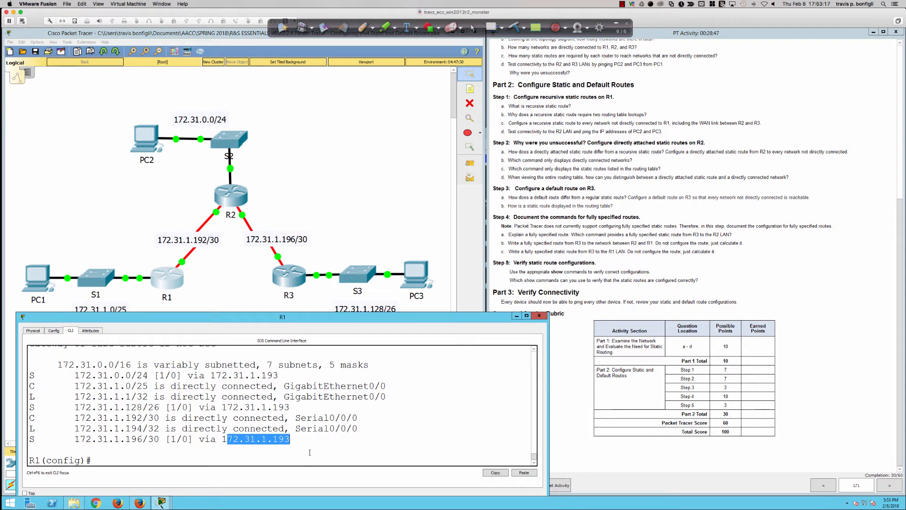
left_click(312, 450)
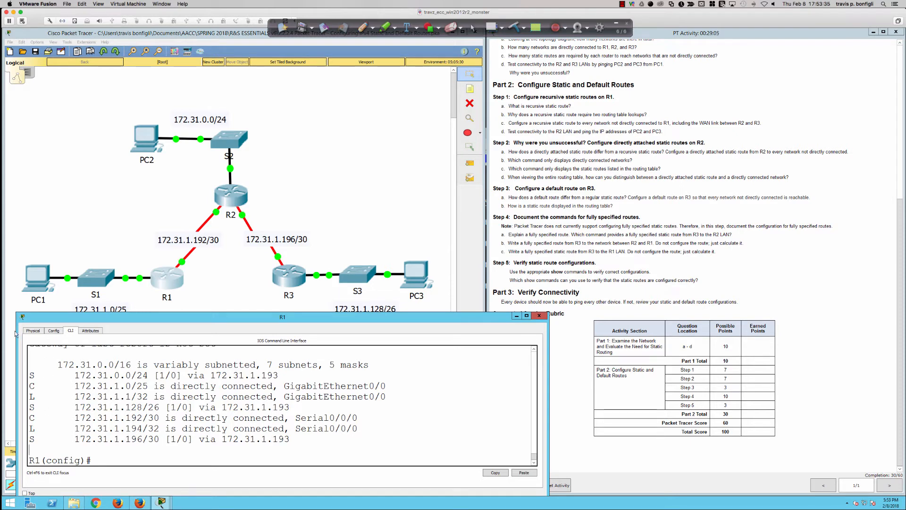
Repeat the ping to 172.31.1.190 from PC1's command prompt
left_click(37, 280)
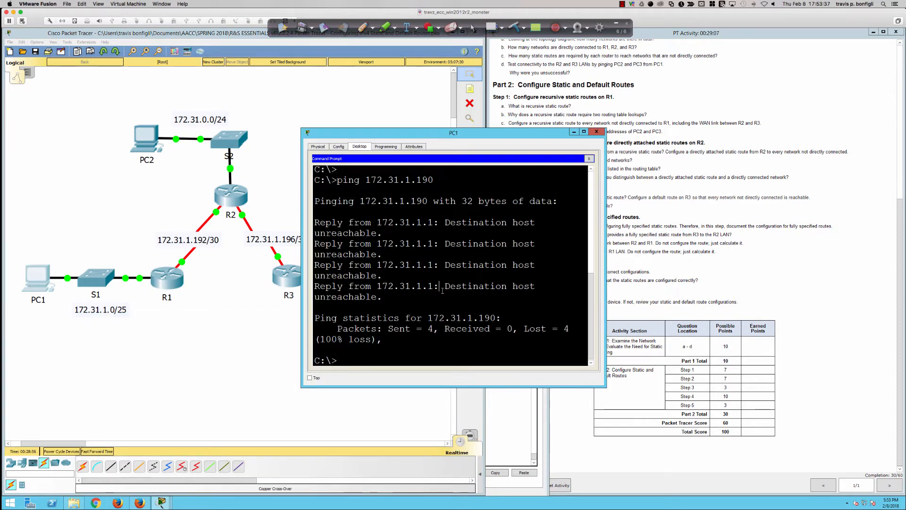
key("Up")
key("Return")
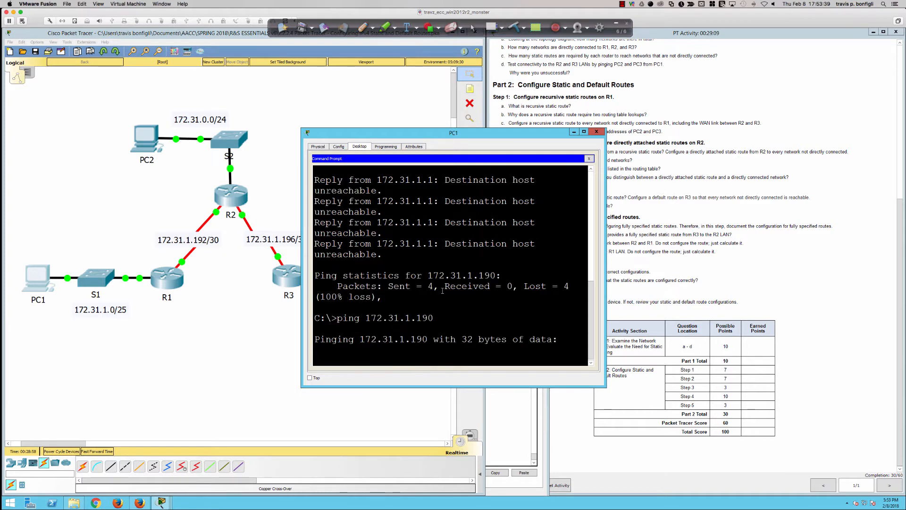
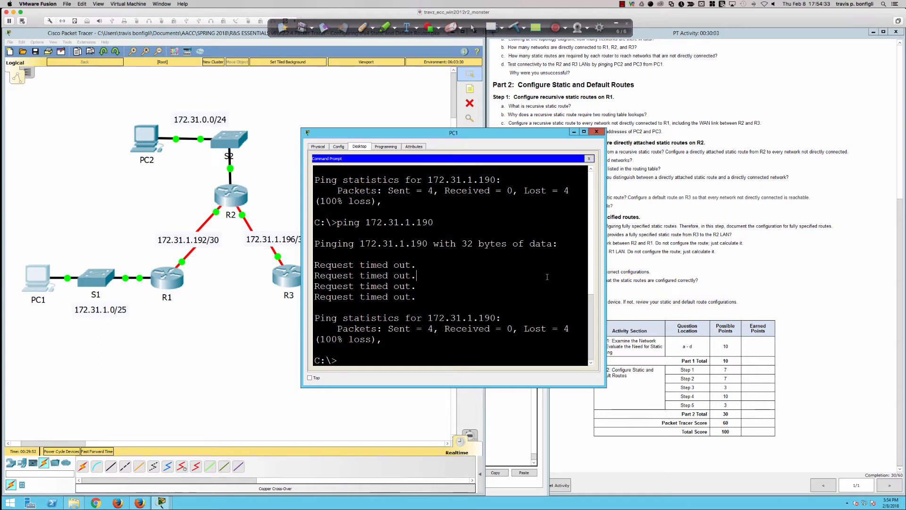
Ping 172.31.0.254 from PC1's command prompt by editing the previous ping command
key("Up")
key("BackSpace")
key("BackSpace")
key("BackSpace")
key("BackSpace")
key("BackSpace")
type("0.254")
key("Return")
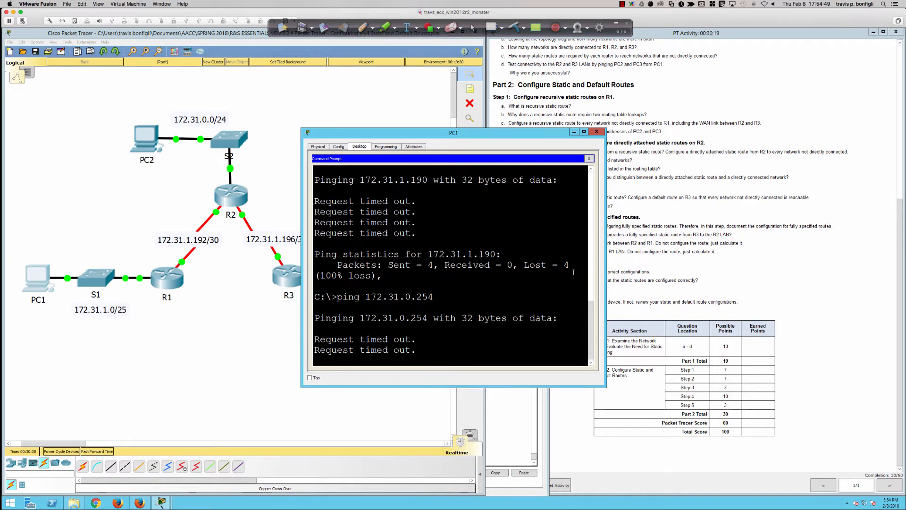
Open router R2's command line and enlarge and reposition its window over the upper part of the topology
left_click(643, 261)
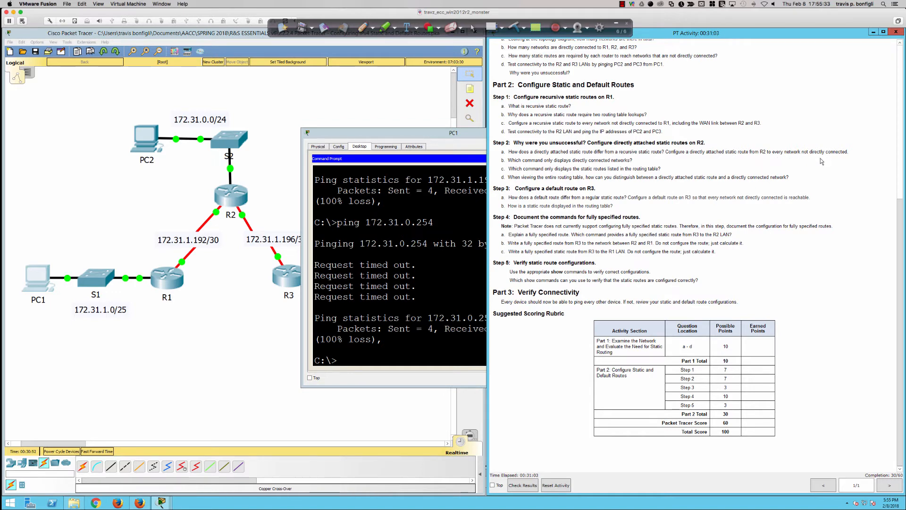
left_click(274, 189)
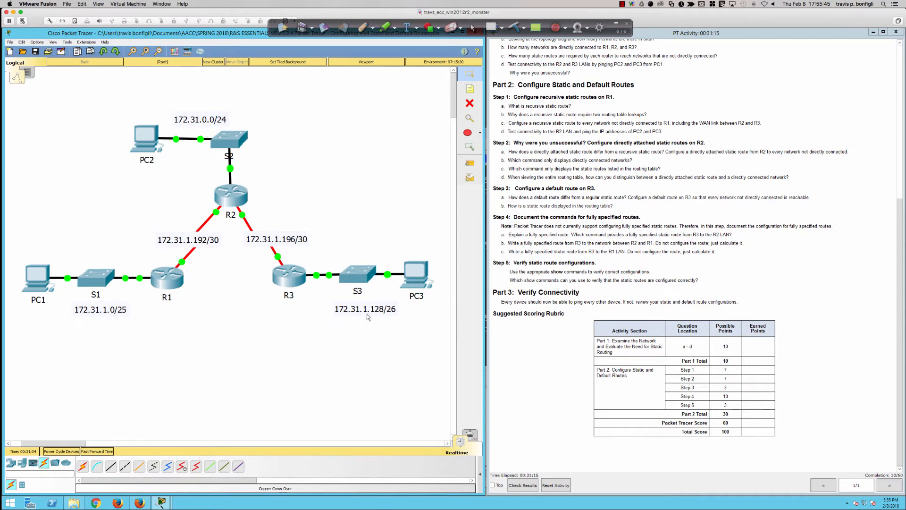
left_click(229, 191)
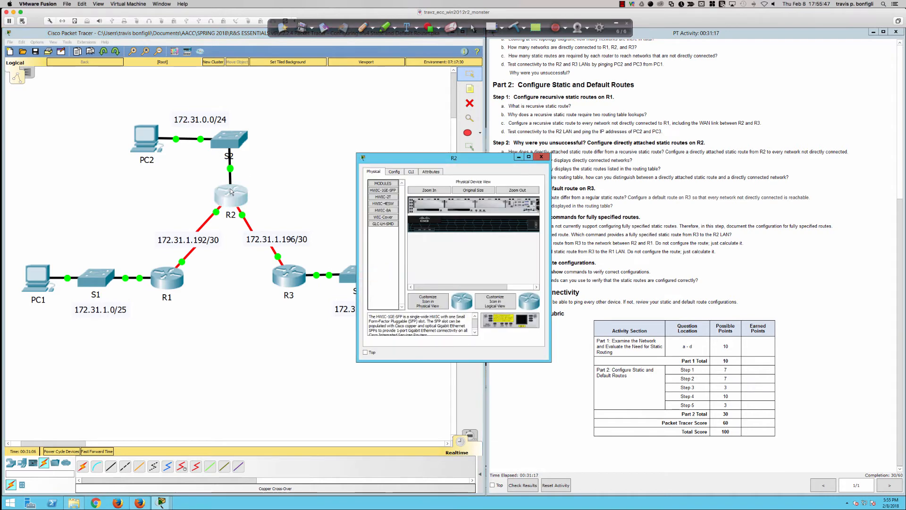
left_click_drag(357, 235, 89, 235)
left_click_drag(175, 157, 120, 56)
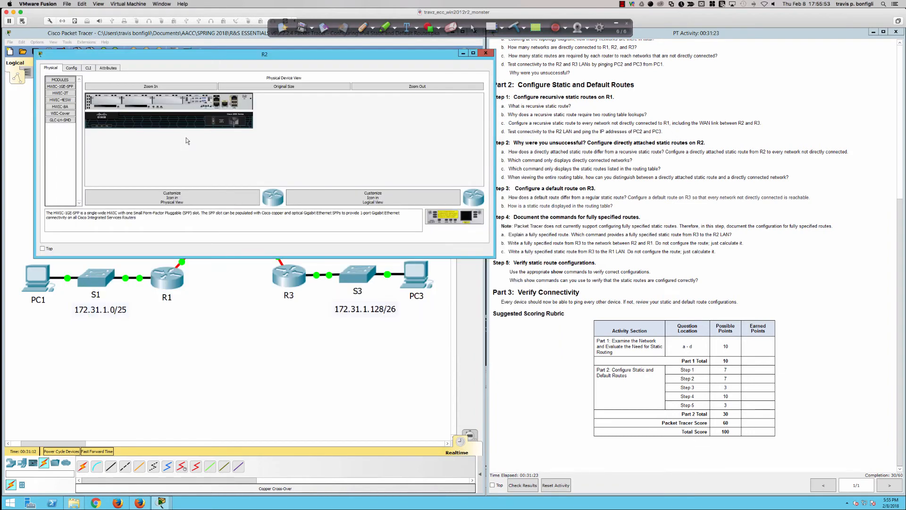
left_click(89, 67)
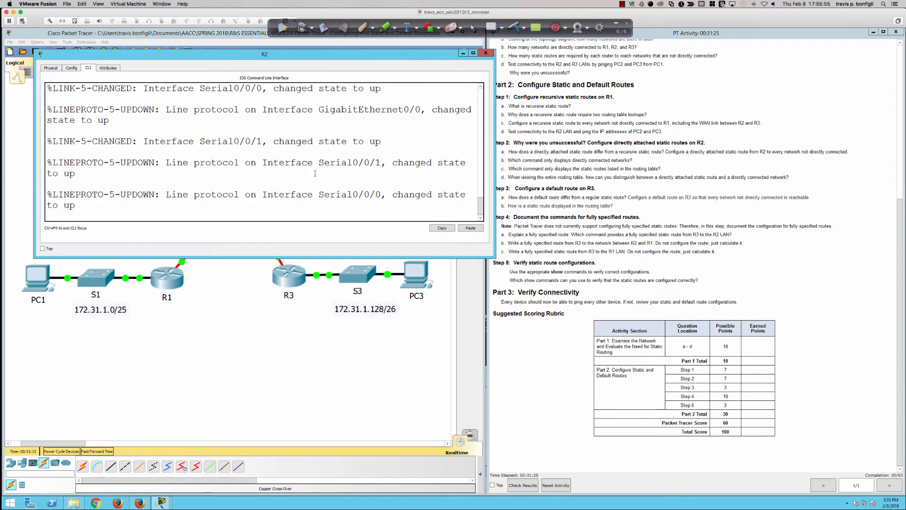
Enter privileged EXEC mode on R2 with enable and display its routing table with sh ip route
key("Return")
key("Return")
key("Return")
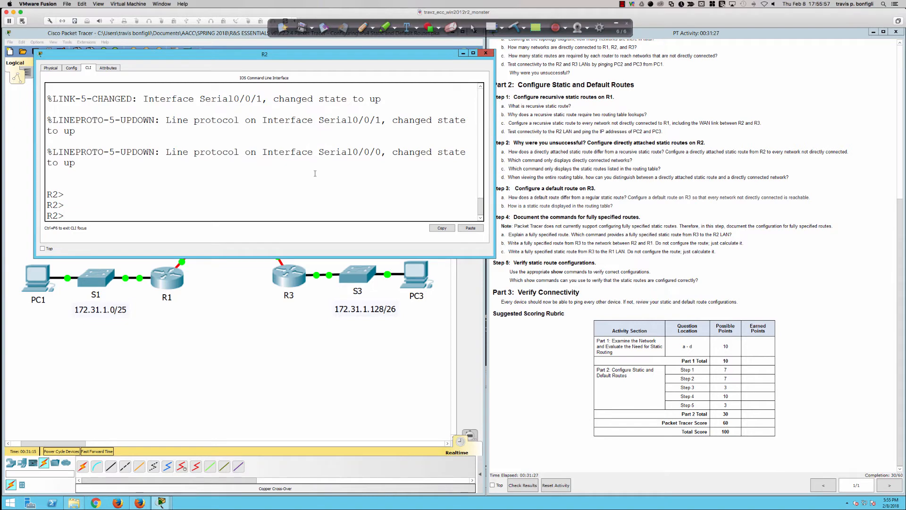
type("en")
key("Tab")
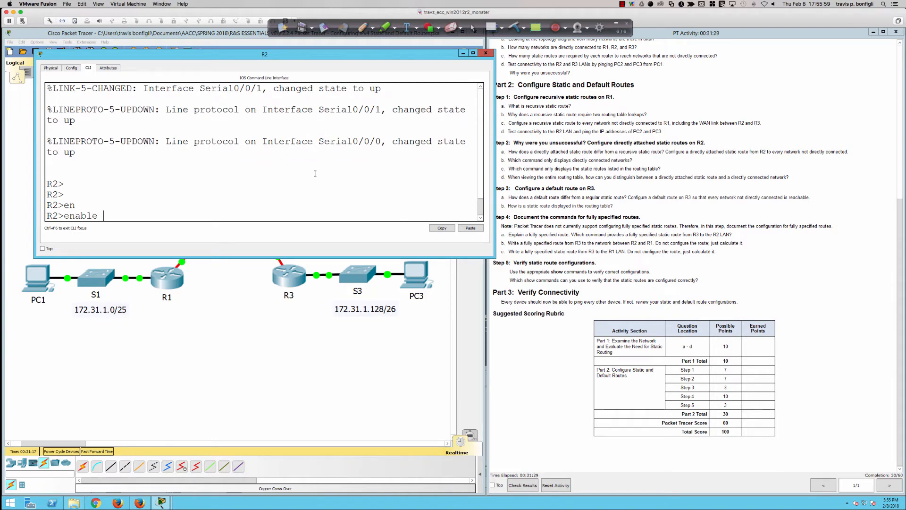
key("Return")
key("Return")
key("Return")
key("Return")
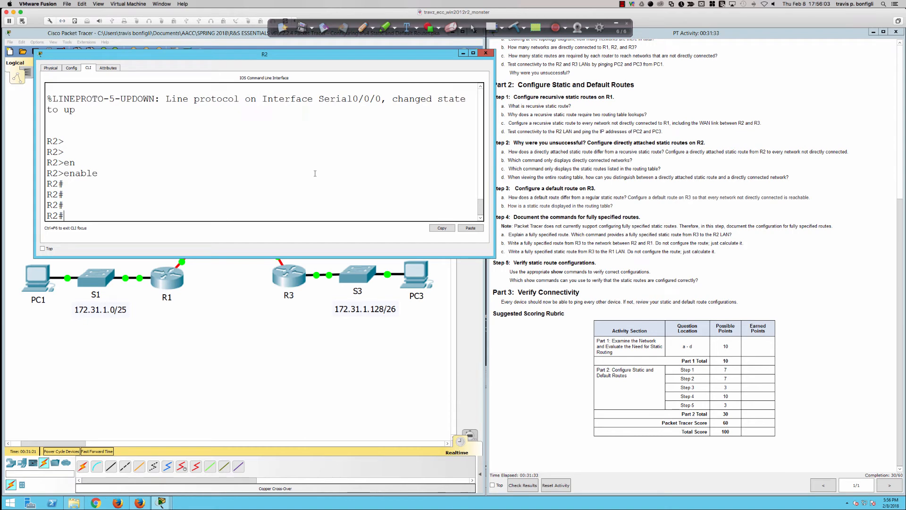
type("sh ip route")
key("Return")
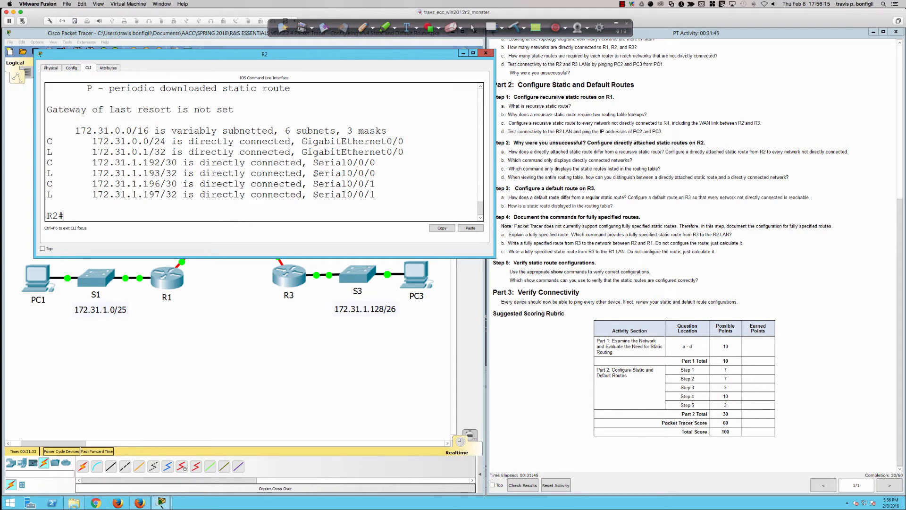
From R2's global configuration mode, add a directly attached static route to 172.31.1.0 with mask 255.255.255.128 through s0/0/0
type("conf t")
key("Return")
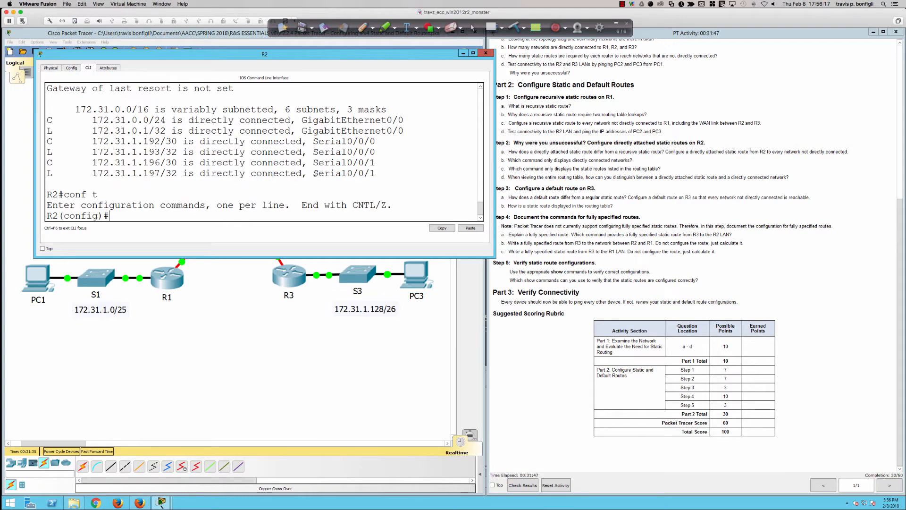
type("ip route 172.31.")
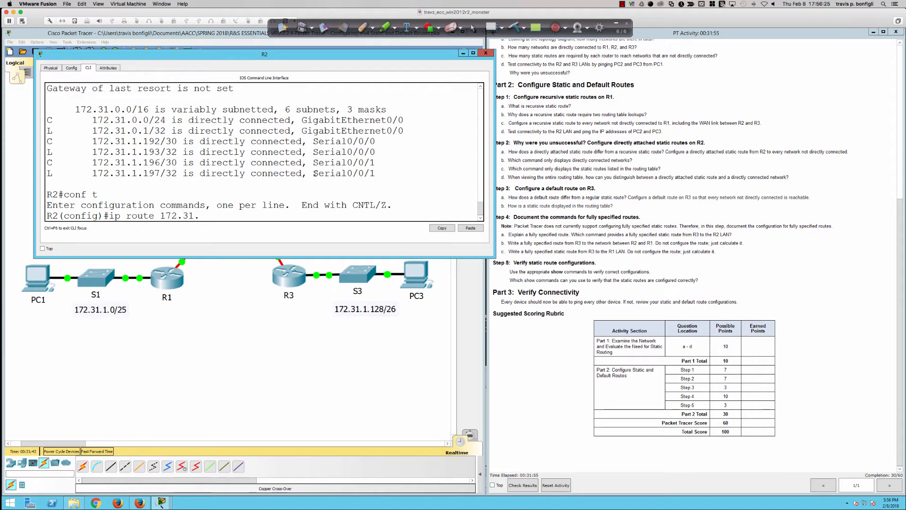
type("1.0 255.255.255")
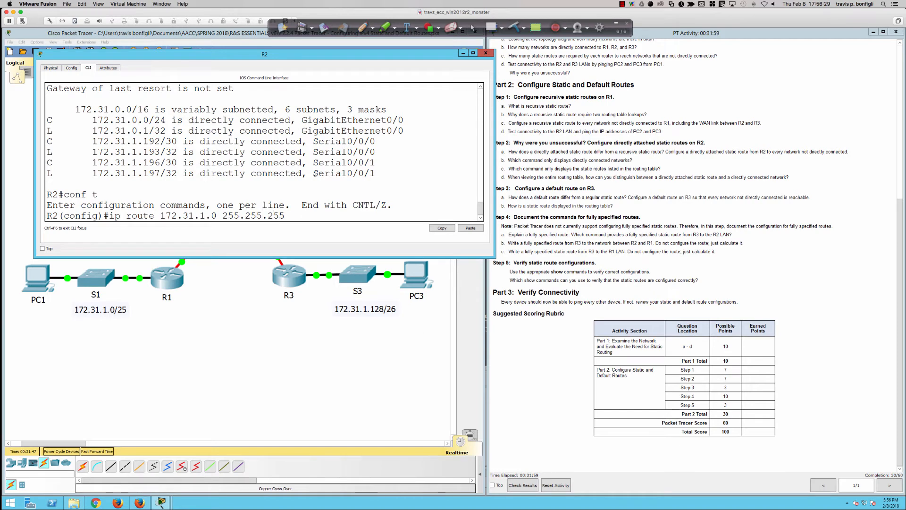
type(".128")
left_click_drag(216, 215, 178, 216)
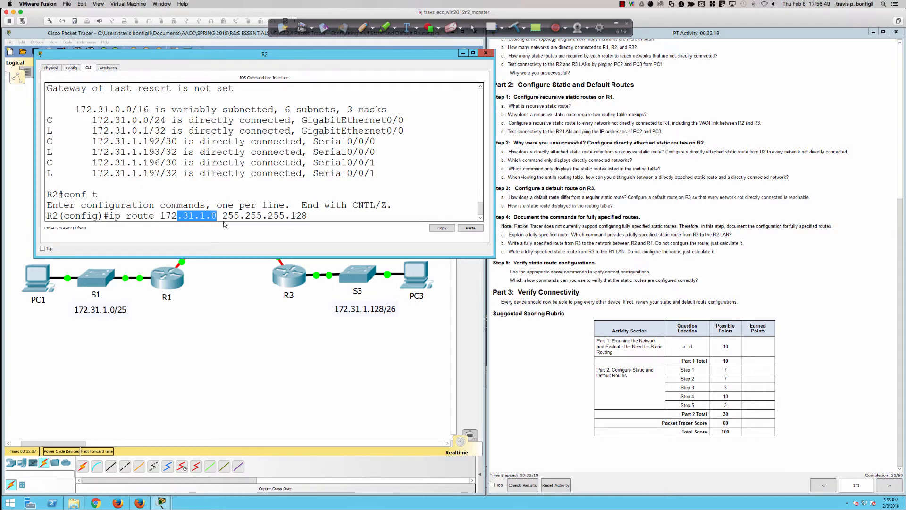
left_click(323, 217)
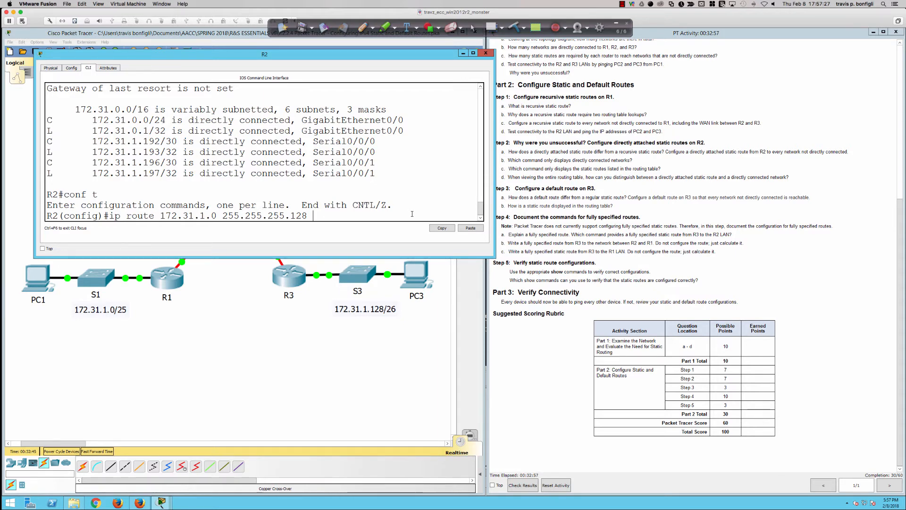
type("s0/0/0")
key("Return")
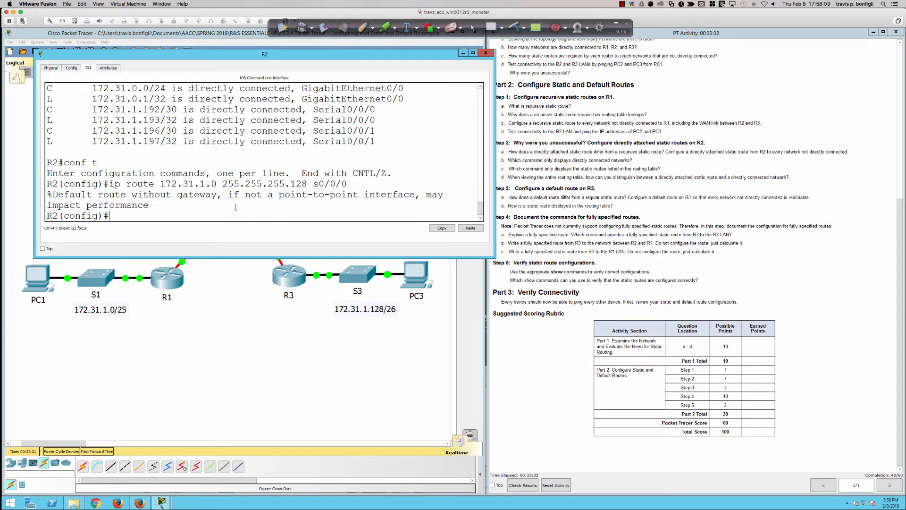
Highlight the route's s0/0/0 exit interface and the "not a point-to-point interface" wording in R2's command line
left_click_drag(315, 187, 348, 185)
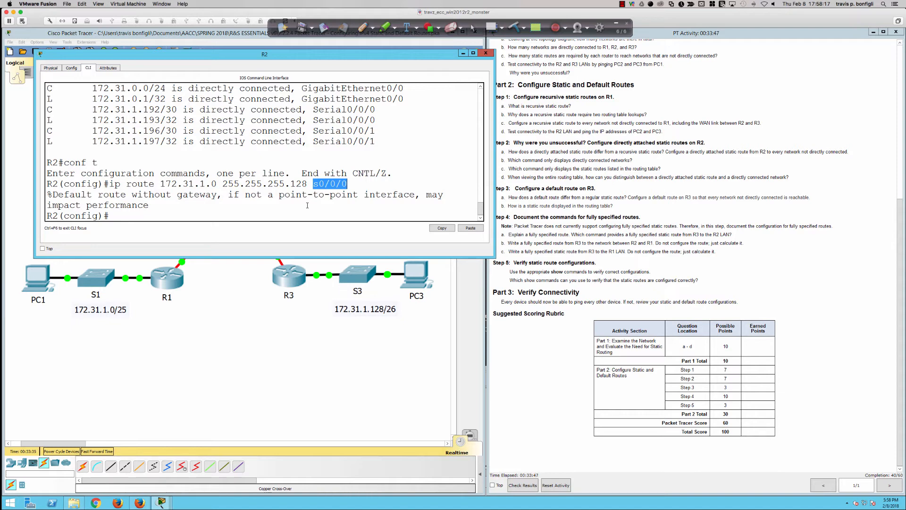
left_click_drag(251, 195, 415, 195)
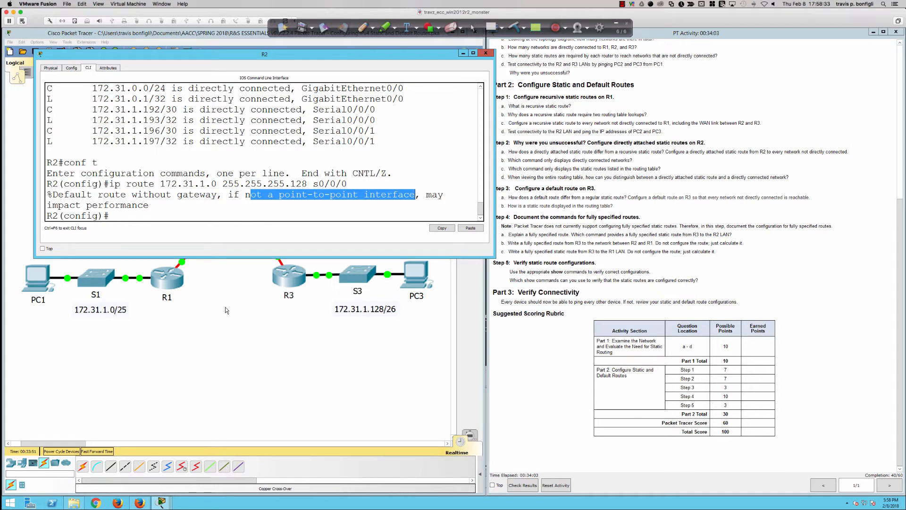
Bring the topology forward, trace the serial link between R2 and R1 with the pen, and clear the annotation
left_click(202, 286)
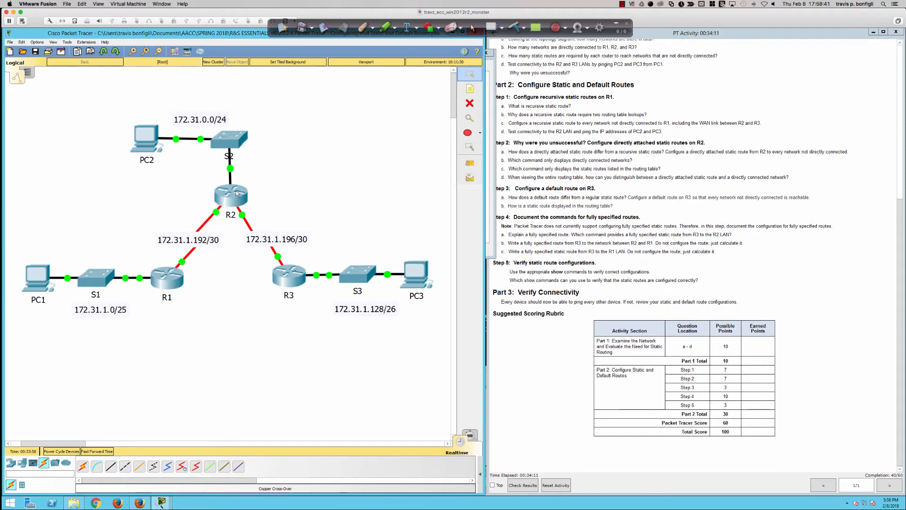
left_click(363, 28)
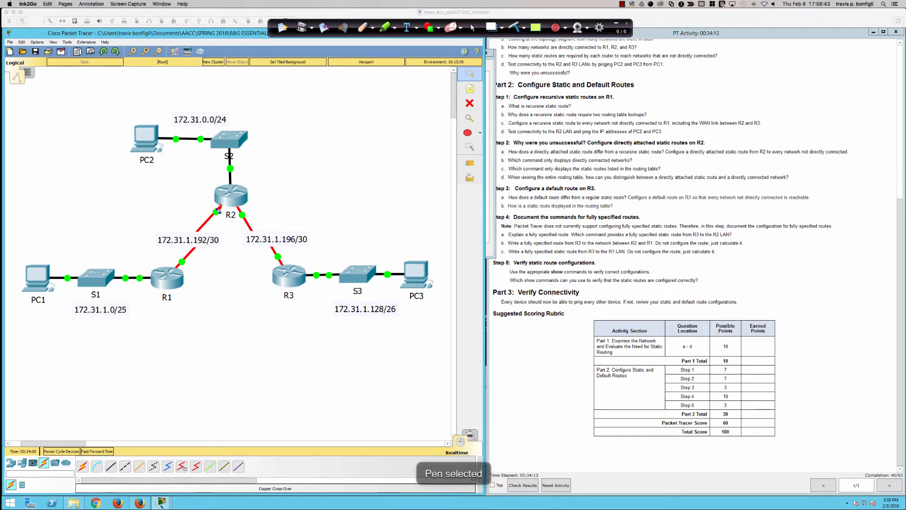
left_click_drag(218, 211, 178, 270)
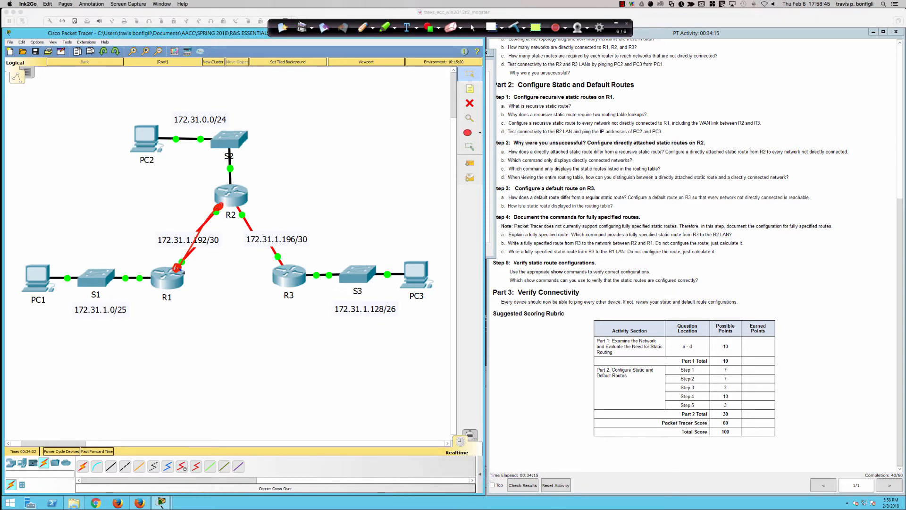
left_click(382, 27)
left_click(514, 27)
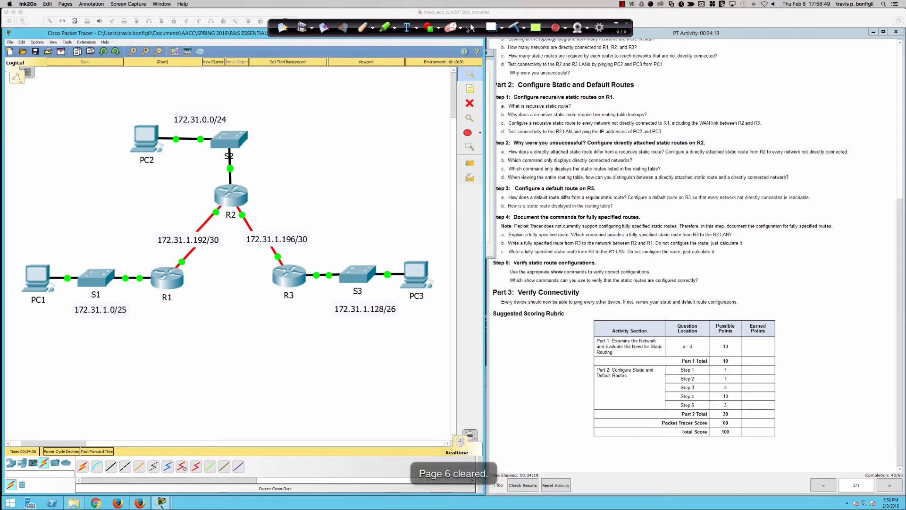
left_click(470, 29)
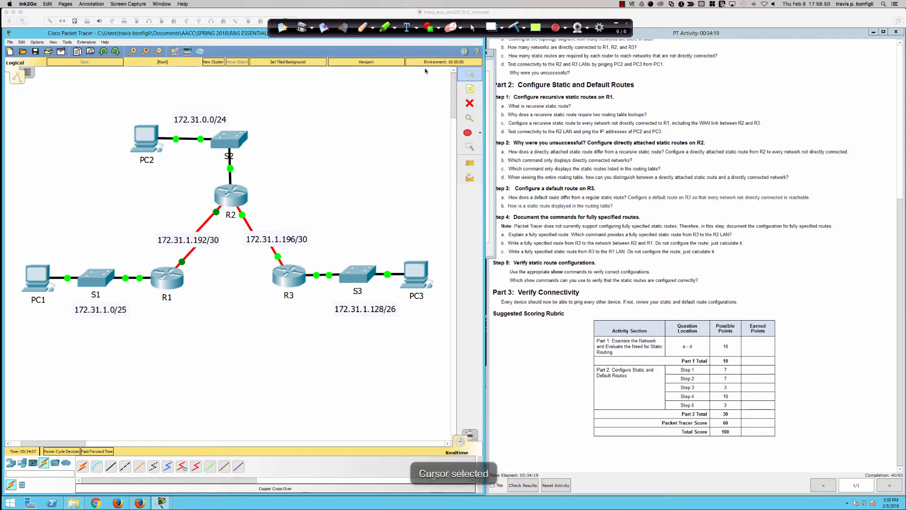
Return to R2's command line and clear the text selection
left_click(230, 198)
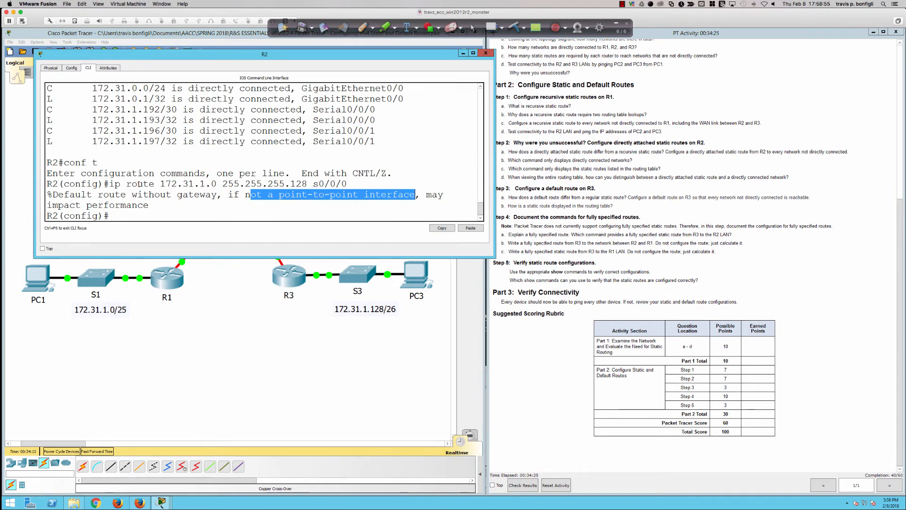
left_click_drag(159, 210, 52, 215)
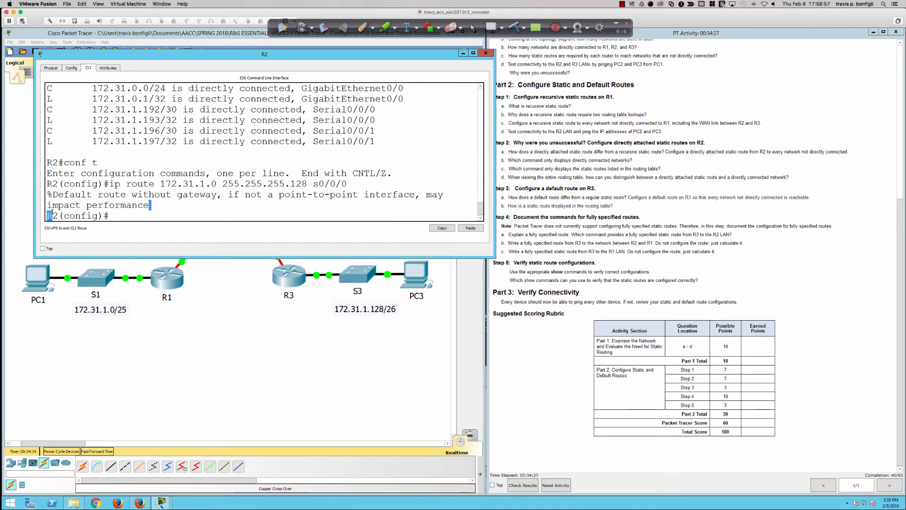
left_click(240, 208)
With the annotation pen, sketch a switch box labelled SW2 with several small ports below the topology
left_click(363, 30)
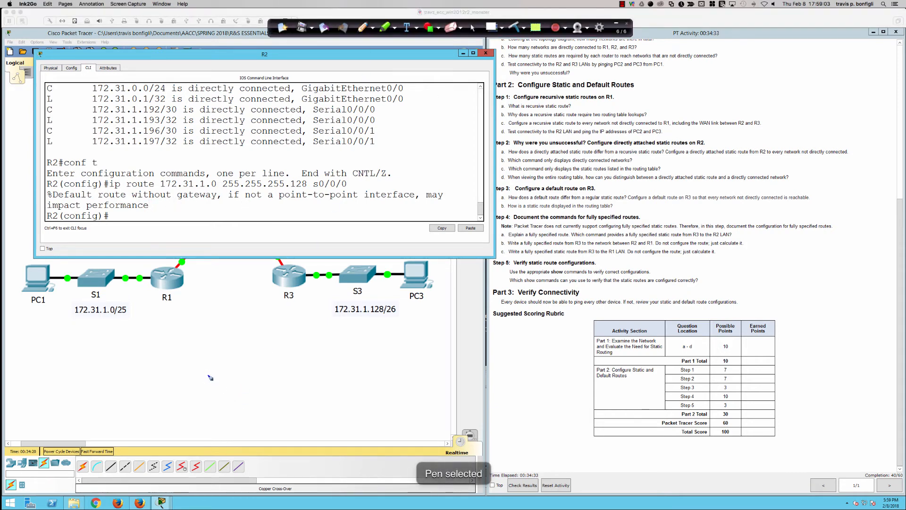
mouse_move(209, 377)
left_mouse_down()
mouse_move(279, 392)
mouse_move(358, 361)
mouse_move(232, 365)
mouse_move(211, 380)
left_mouse_up()
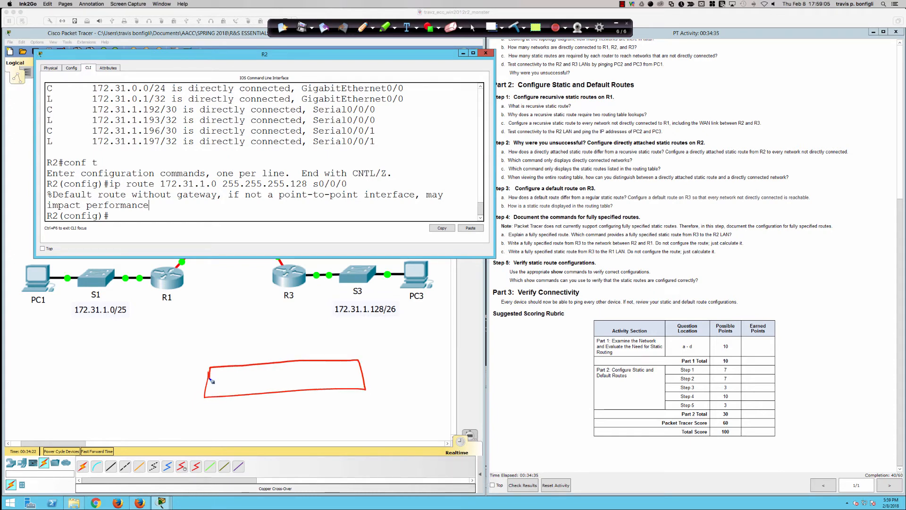
mouse_move(275, 374)
left_mouse_down()
mouse_move(268, 386)
mouse_move(291, 371)
mouse_move(321, 386)
left_mouse_up()
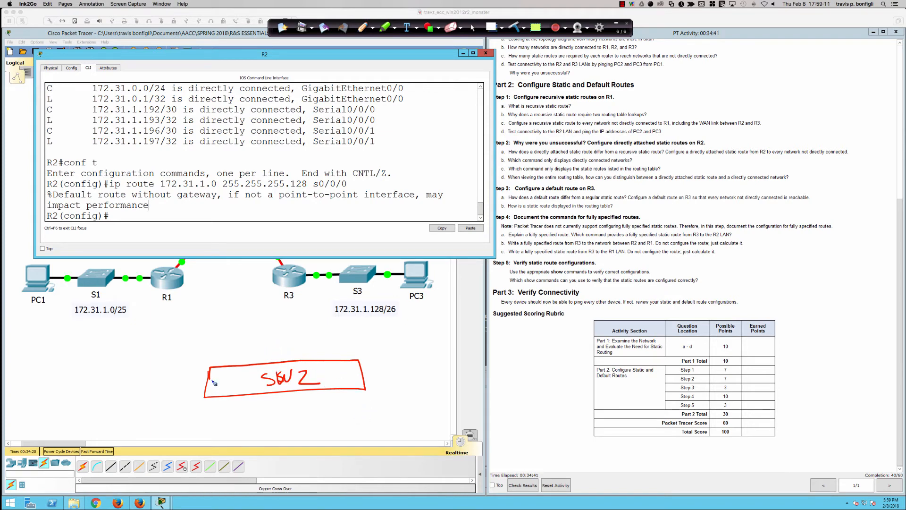
mouse_move(215, 376)
left_mouse_down()
mouse_move(238, 373)
mouse_move(226, 387)
mouse_move(251, 387)
left_mouse_up()
mouse_move(336, 382)
left_mouse_down()
mouse_move(345, 382)
mouse_move(331, 364)
left_mouse_up()
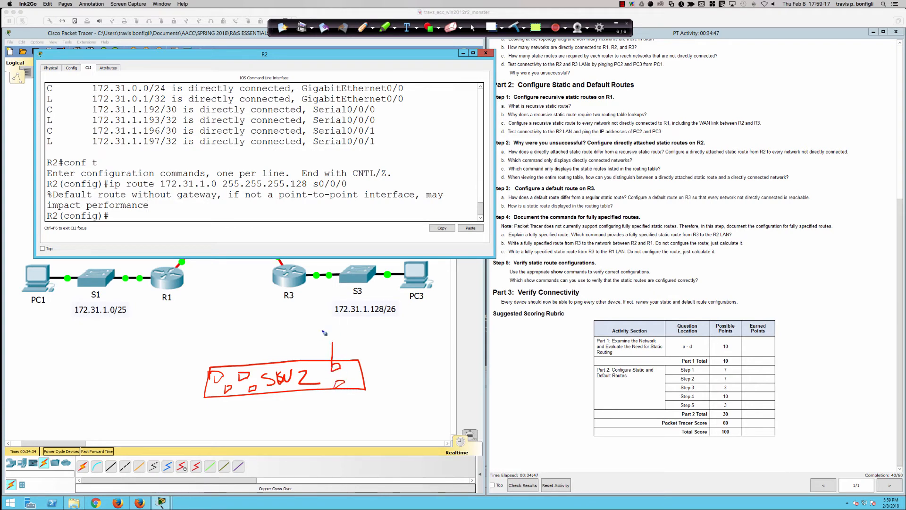
Draw six circles around the SW2 box, connect each to it with a line, and number the leftmost circle 1
left_click_drag(324, 332, 326, 332)
left_click_drag(220, 349, 220, 348)
left_click_drag(220, 348, 224, 366)
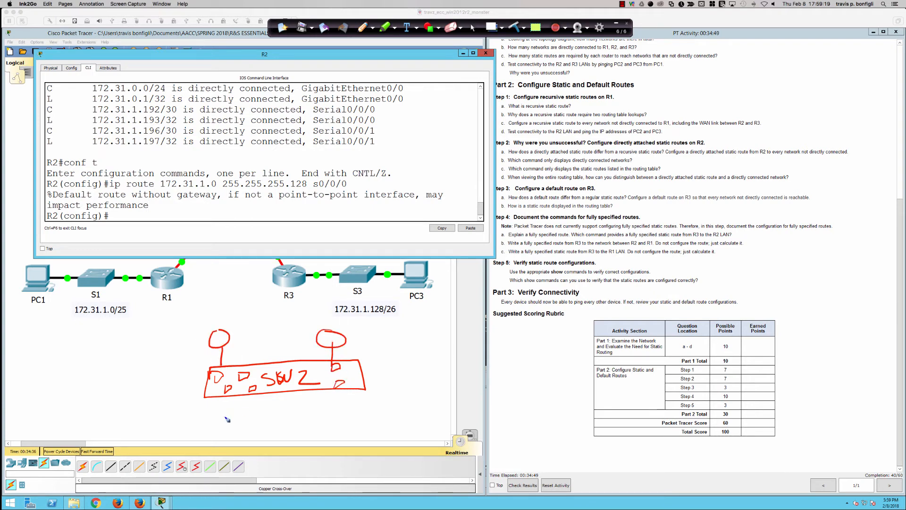
mouse_move(227, 419)
left_mouse_down()
mouse_move(218, 421)
mouse_move(234, 395)
left_mouse_up()
mouse_move(338, 427)
left_mouse_down()
mouse_move(348, 390)
mouse_move(386, 371)
mouse_move(407, 379)
mouse_move(398, 362)
left_mouse_up()
left_click_drag(144, 380, 215, 380)
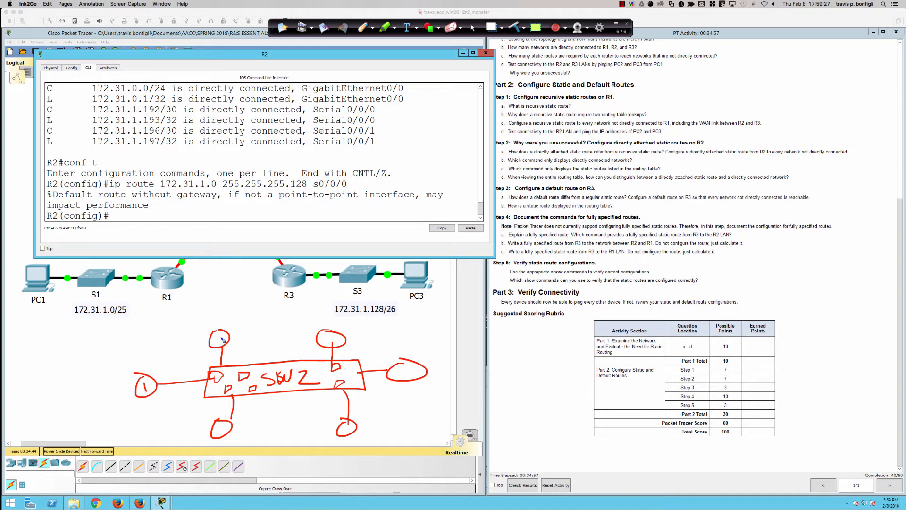
Number the other five circles around SW2 from 2 to 6 in clockwise order
left_click_drag(215, 334, 228, 346)
left_click_drag(323, 336, 328, 346)
left_click_drag(407, 368, 411, 385)
left_click_drag(352, 421, 346, 433)
left_click_drag(225, 424, 220, 430)
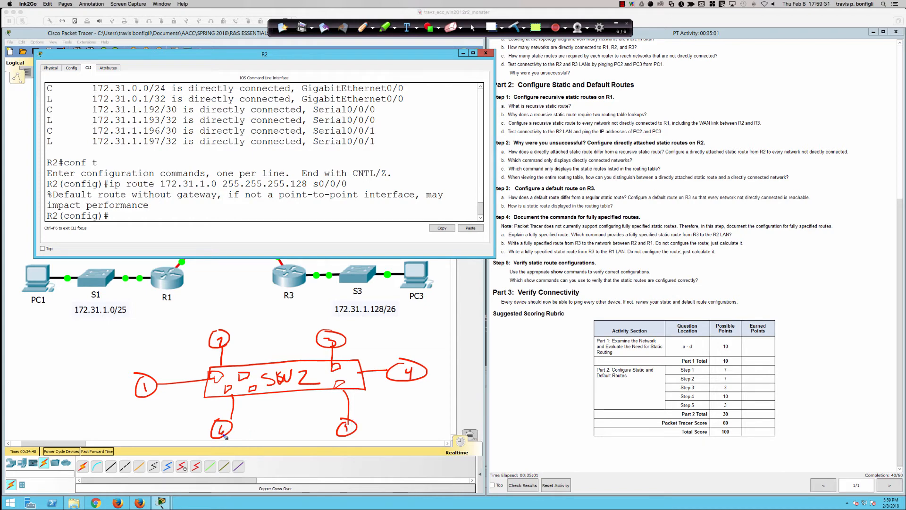
Draw a network segment extending from circle 4, and label it 192.168.1.0/24 with an underline
mouse_move(428, 371)
left_mouse_down()
mouse_move(519, 360)
mouse_move(524, 389)
left_mouse_up()
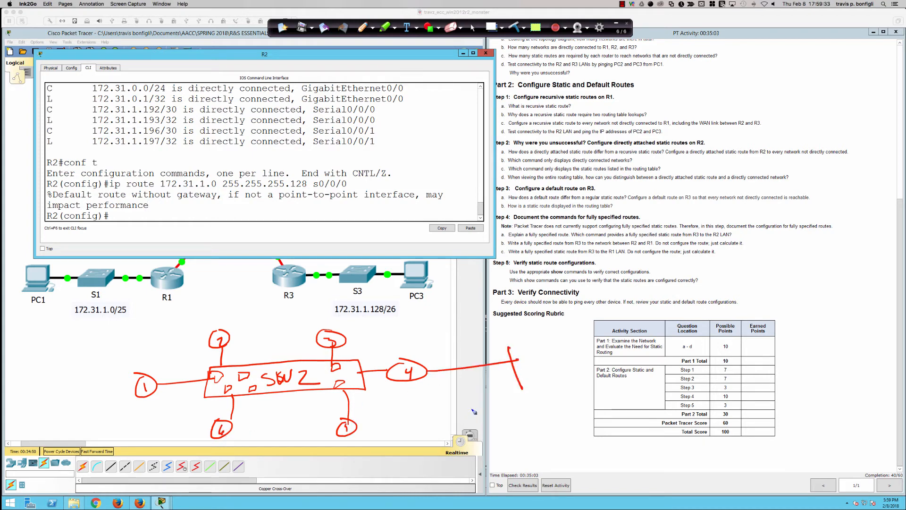
left_click_drag(448, 388, 447, 410)
mouse_move(465, 393)
left_mouse_down()
mouse_move(457, 399)
mouse_move(464, 407)
mouse_move(481, 407)
left_mouse_up()
left_click_drag(494, 397, 500, 408)
mouse_move(511, 398)
left_mouse_down()
mouse_move(523, 407)
mouse_move(530, 393)
left_mouse_up()
left_click_drag(542, 405, 563, 410)
mouse_move(577, 400)
left_mouse_down()
mouse_move(585, 419)
mouse_move(608, 415)
left_mouse_up()
mouse_move(604, 394)
left_mouse_down()
mouse_move(614, 402)
mouse_move(611, 421)
left_mouse_up()
left_click_drag(484, 421, 654, 428)
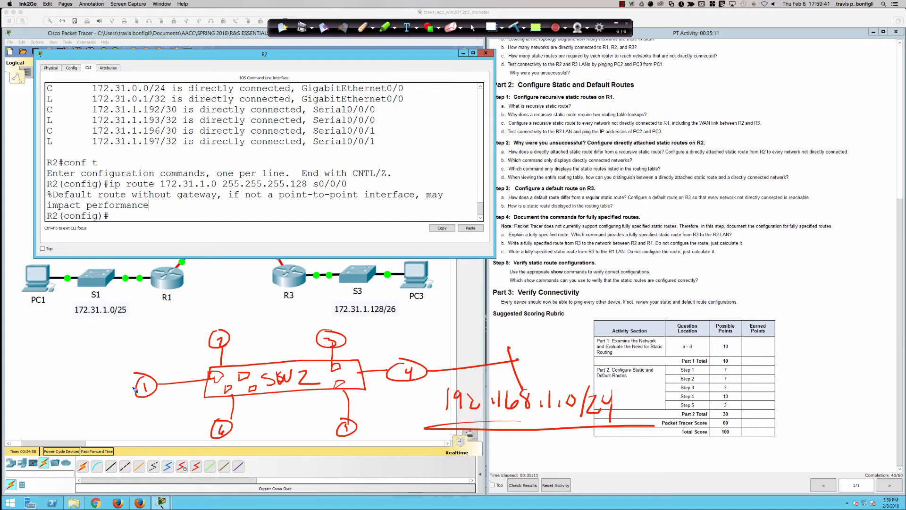
Draw a box labelled R2 linked to circle 1, with a curved arrow from it to the 192.168.1.0/24 segment
mouse_move(140, 388)
left_mouse_down()
mouse_move(81, 387)
mouse_move(53, 405)
mouse_move(52, 373)
mouse_move(75, 391)
mouse_move(320, 328)
mouse_move(498, 363)
mouse_move(512, 354)
left_mouse_up()
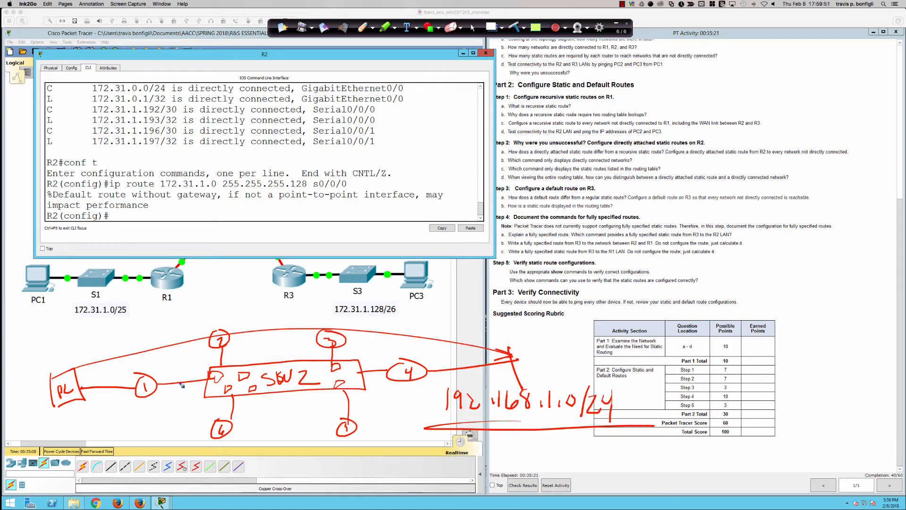
Draw a rounded outline around the SW2 box and a short arrow pointing down at circle 1
mouse_move(245, 352)
left_mouse_down()
mouse_move(196, 361)
mouse_move(222, 409)
mouse_move(366, 404)
mouse_move(401, 361)
mouse_move(242, 351)
left_mouse_up()
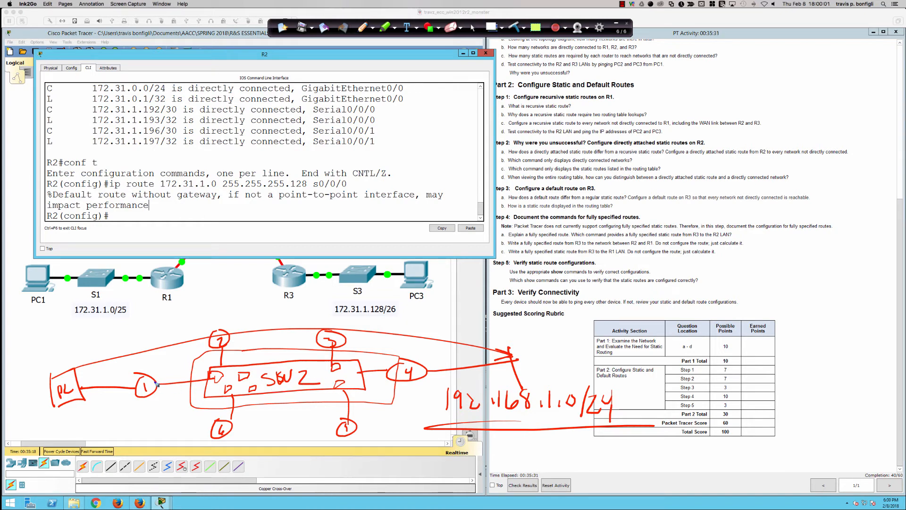
left_click_drag(140, 350, 142, 375)
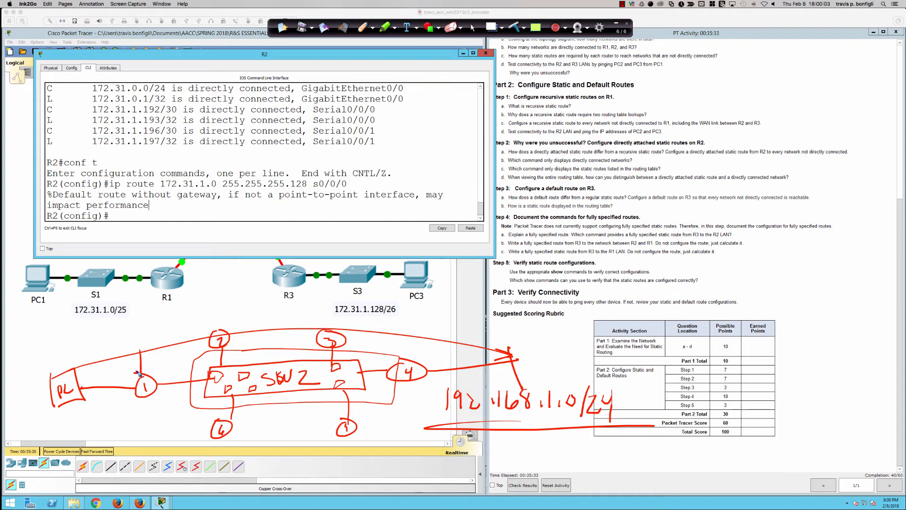
Circle the ip route 172.31.1.0 command in the R2 CLI, and draw an arrow from circle 1 to its boxed SW2 port
mouse_move(118, 176)
left_mouse_down()
mouse_move(139, 193)
mouse_move(355, 183)
mouse_move(156, 171)
mouse_move(132, 179)
left_mouse_up()
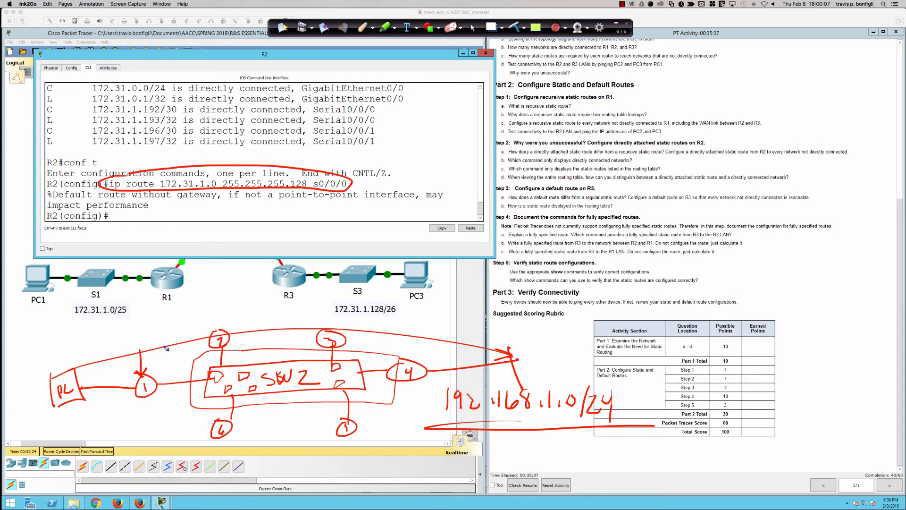
mouse_move(214, 376)
left_mouse_down()
mouse_move(224, 381)
mouse_move(215, 369)
left_mouse_up()
left_click_drag(136, 380, 201, 376)
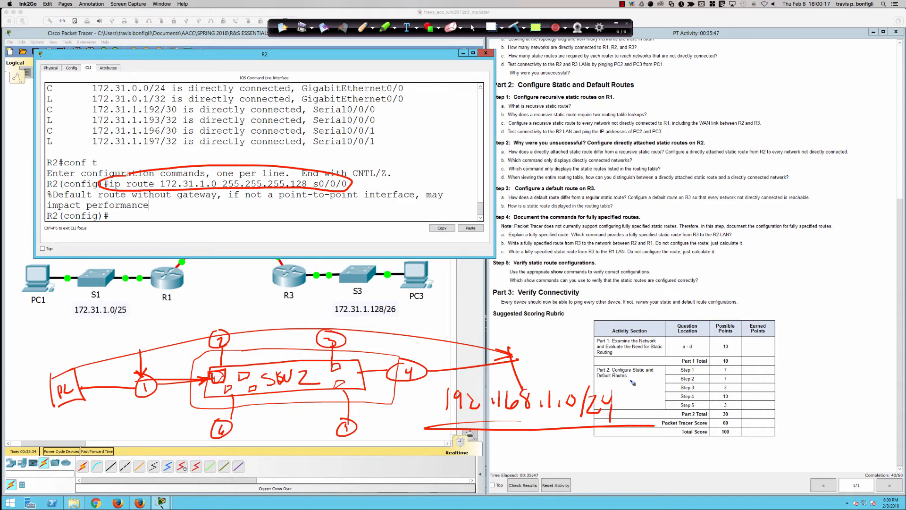
Handwrite the example command ip route 192.168.1.0 255.255.255.0 gi0/0 above the SW2 diagram
left_click(44, 323)
mouse_move(46, 332)
left_mouse_down()
mouse_move(55, 348)
mouse_move(56, 336)
left_mouse_up()
left_click_drag(84, 343, 97, 330)
mouse_move(102, 329)
left_mouse_down()
mouse_move(117, 334)
mouse_move(124, 325)
left_mouse_up()
mouse_move(127, 330)
left_mouse_down()
mouse_move(201, 333)
mouse_move(226, 312)
mouse_move(243, 323)
mouse_move(258, 315)
mouse_move(310, 320)
mouse_move(302, 321)
left_mouse_up()
left_click(203, 329)
left_click(240, 321)
left_click(249, 322)
mouse_move(306, 308)
left_mouse_down()
mouse_move(317, 306)
mouse_move(315, 322)
mouse_move(329, 307)
mouse_move(327, 326)
mouse_move(402, 327)
left_mouse_up()
mouse_move(418, 315)
left_mouse_down()
mouse_move(413, 324)
mouse_move(418, 315)
mouse_move(445, 330)
mouse_move(467, 320)
mouse_move(449, 334)
mouse_move(479, 316)
mouse_move(491, 337)
left_mouse_up()
mouse_move(510, 321)
left_mouse_down()
mouse_move(504, 330)
mouse_move(512, 321)
left_mouse_up()
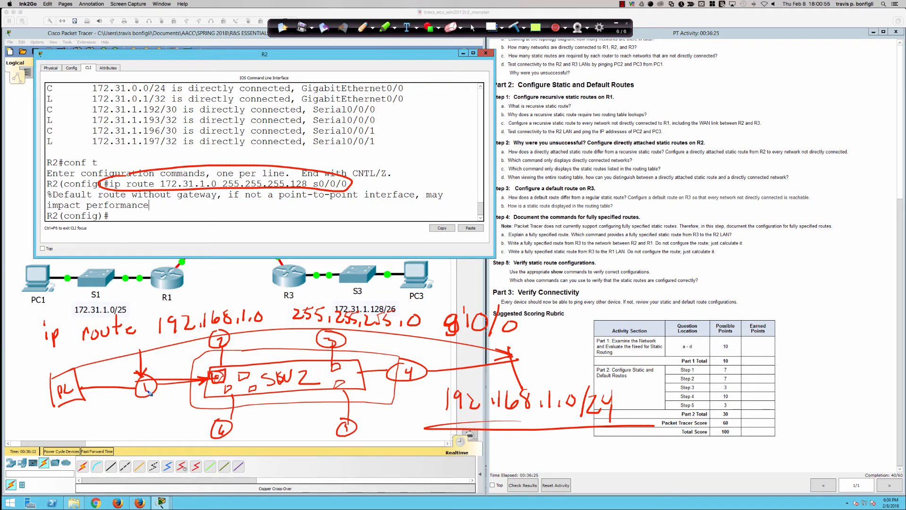
Write an underlined ARP below circle 1, and circle the words "impact performance" in the R2 CLI
mouse_move(110, 430)
left_mouse_down()
mouse_move(124, 428)
mouse_move(114, 422)
left_mouse_up()
mouse_move(126, 427)
left_mouse_down()
mouse_move(127, 413)
mouse_move(134, 427)
left_mouse_up()
left_click_drag(138, 428, 141, 421)
mouse_move(110, 431)
left_mouse_down()
mouse_move(102, 444)
mouse_move(137, 442)
left_mouse_up()
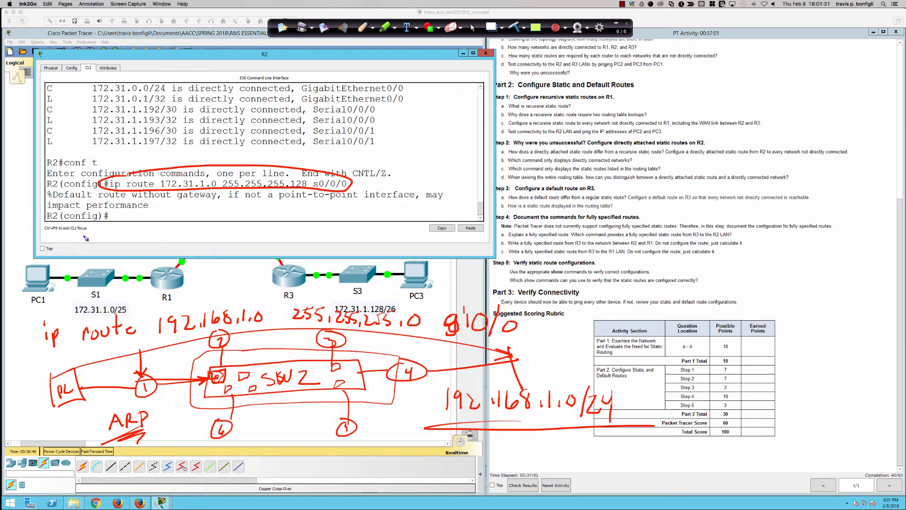
mouse_move(81, 193)
left_mouse_down()
mouse_move(55, 217)
mouse_move(161, 210)
mouse_move(54, 198)
left_mouse_up()
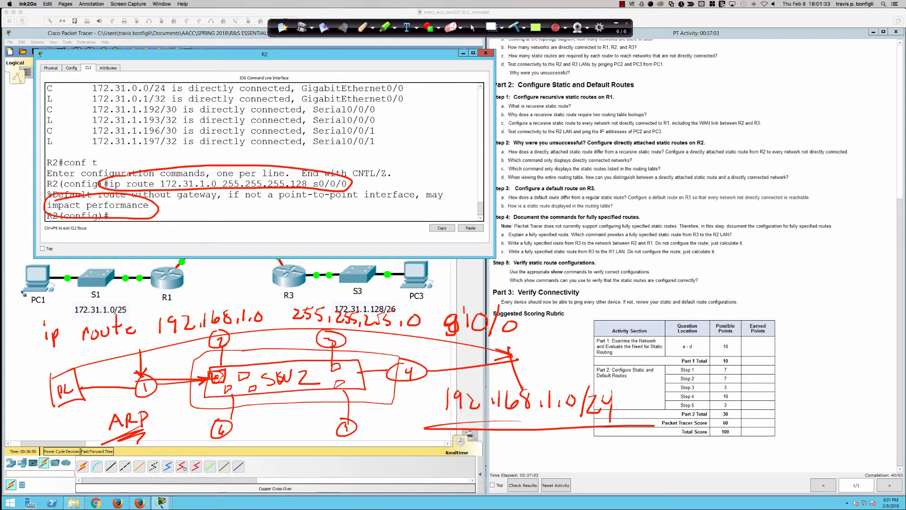
Clear all the drawn annotations, switch back to the normal cursor, and get a fresh configuration prompt on R2
left_click(514, 27)
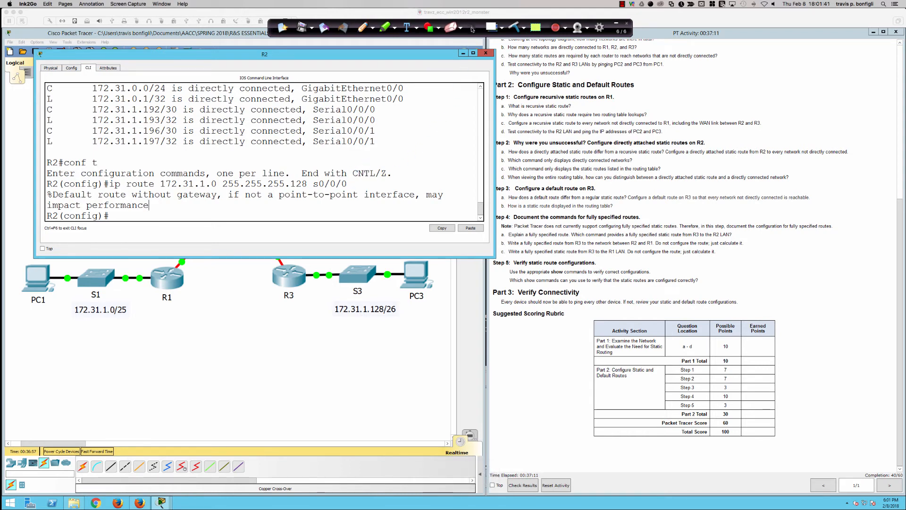
left_click(472, 29)
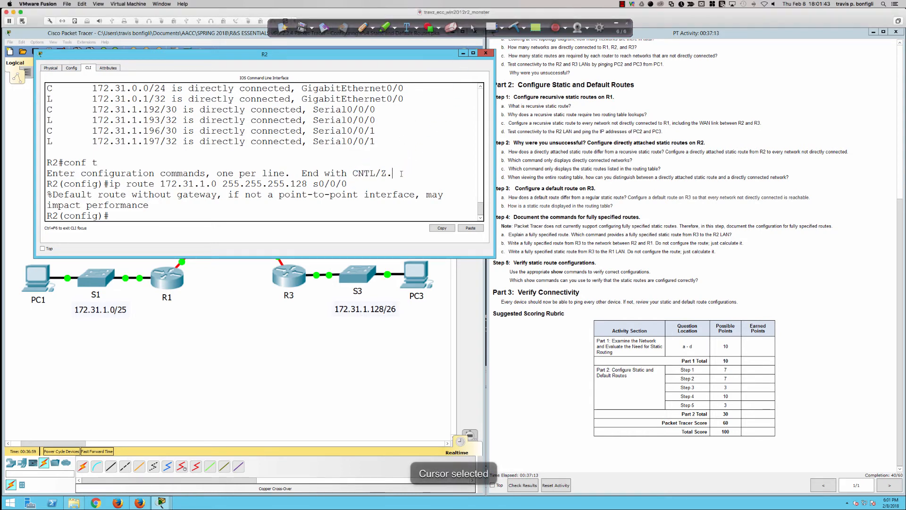
left_click(372, 182)
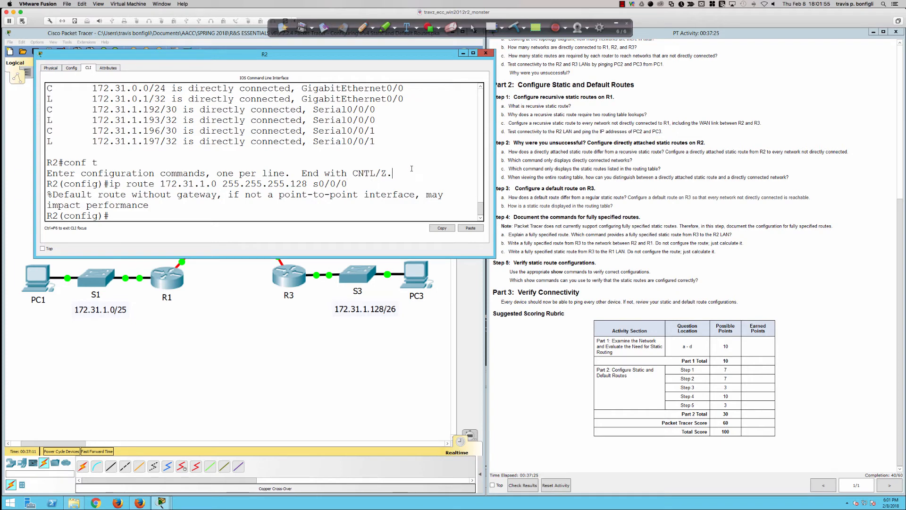
key("Return")
key("Return")
key("Return")
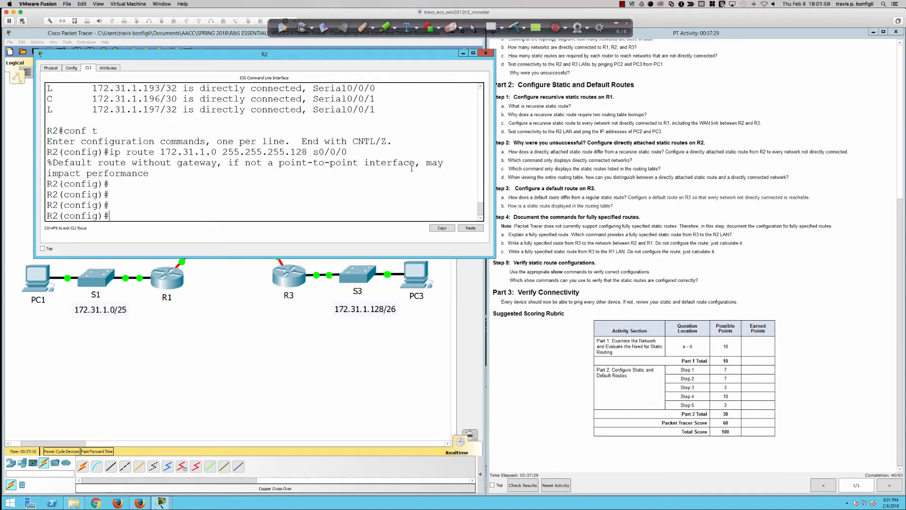
Add a static route on R2 to 172.31.1.128 with mask 255.255.255.192 through interface s0/0/0
key("Up")
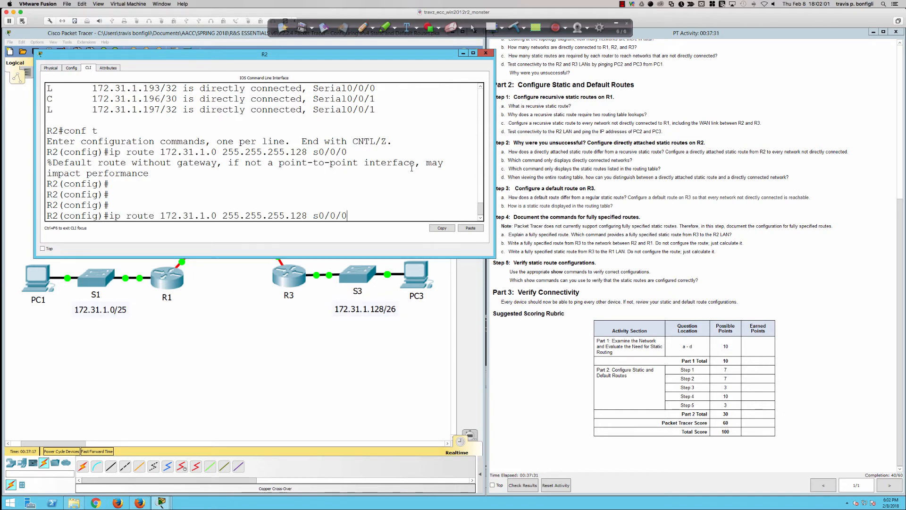
key("Left")
key("Left")
key("Left")
key("Left")
key("Left")
key("Left")
key("Left")
key("BackSpace")
key("BackSpace")
key("BackSpace")
key("BackSpace")
key("BackSpace")
key("BackSpace")
key("BackSpace")
key("BackSpace")
key("BackSpace")
key("BackSpace")
key("BackSpace")
key("BackSpace")
key("BackSpace")
key("BackSpace")
key("BackSpace")
key("BackSpace")
key("BackSpace")
key("BackSpace")
key("BackSpace")
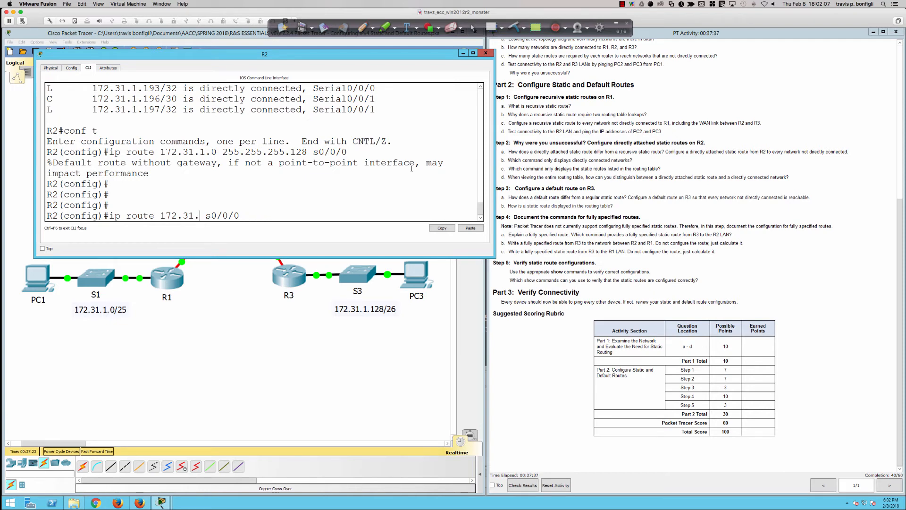
type(".1.")
key("BackSpace")
key("BackSpace")
key("BackSpace")
type("1.128")
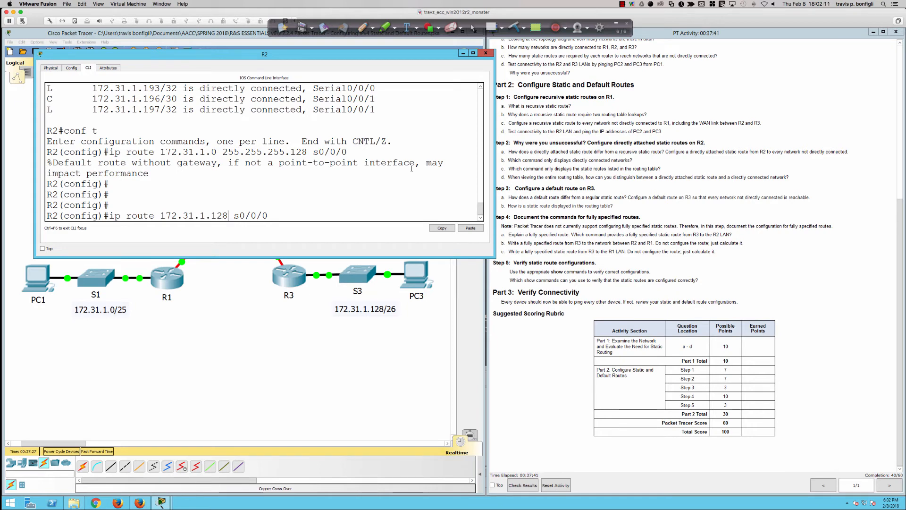
type(" 255.255.255. ")
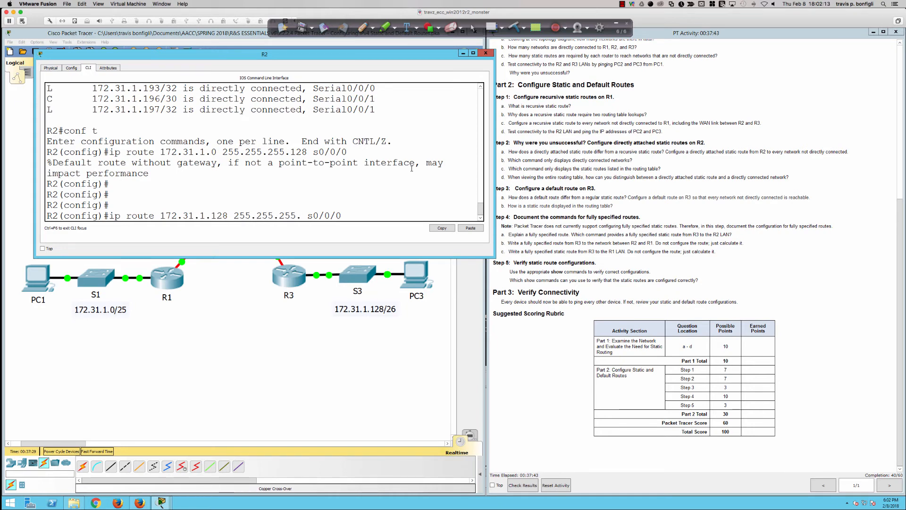
type("192")
key("Return")
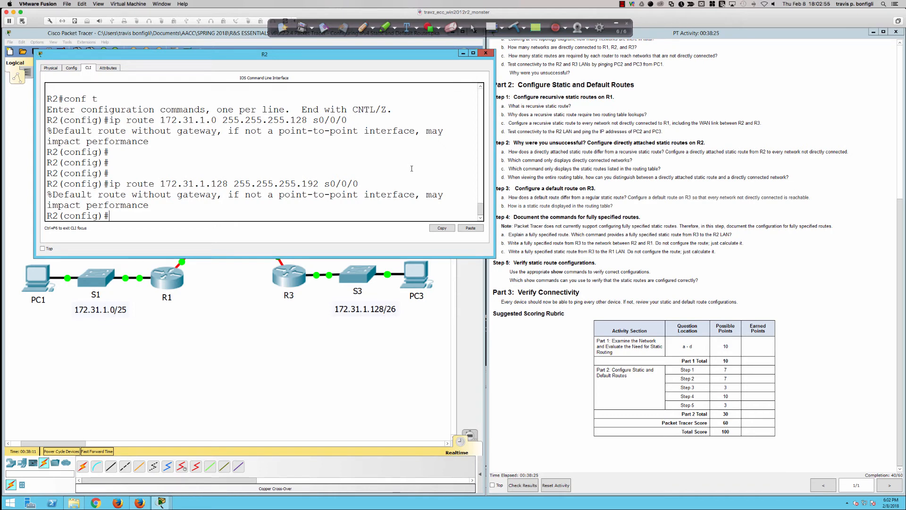
Display R2's connected routes with do sh ip route con, followed by its static routes with do sh ip route stat
type("do sh ip route con")
key("Tab")
key("Return")
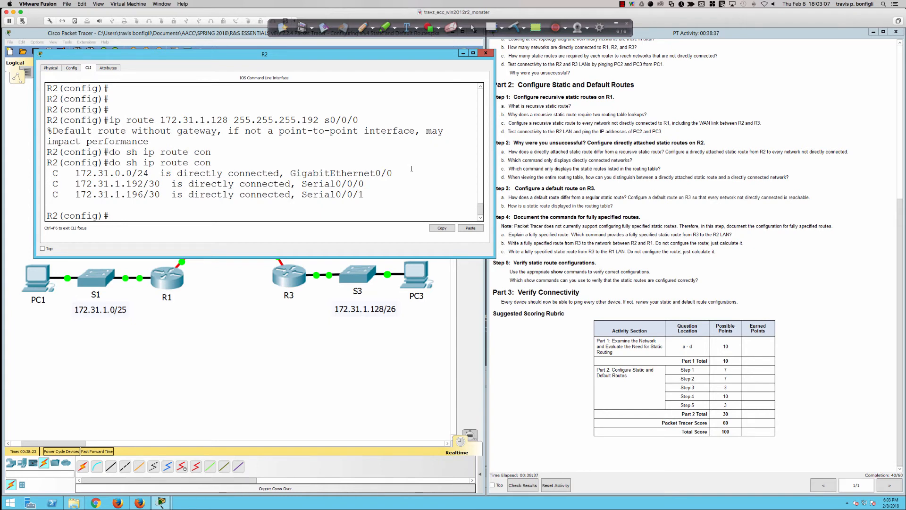
type("do sh ip route stat")
key("Return")
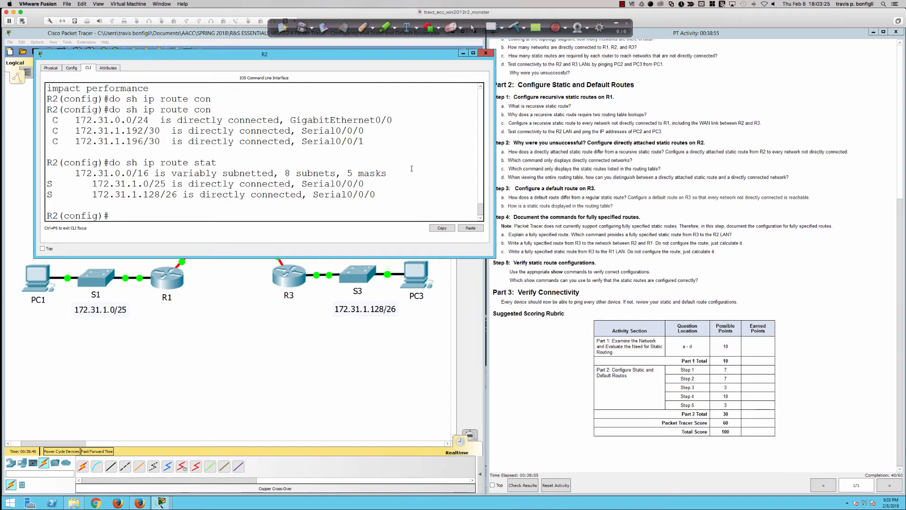
Remove the R2 static route to 172.31.1.128 255.255.255.192 that exits through s0/0/0
type("ip route 172.31.1.128 255.255.255.192 s0/0/0")
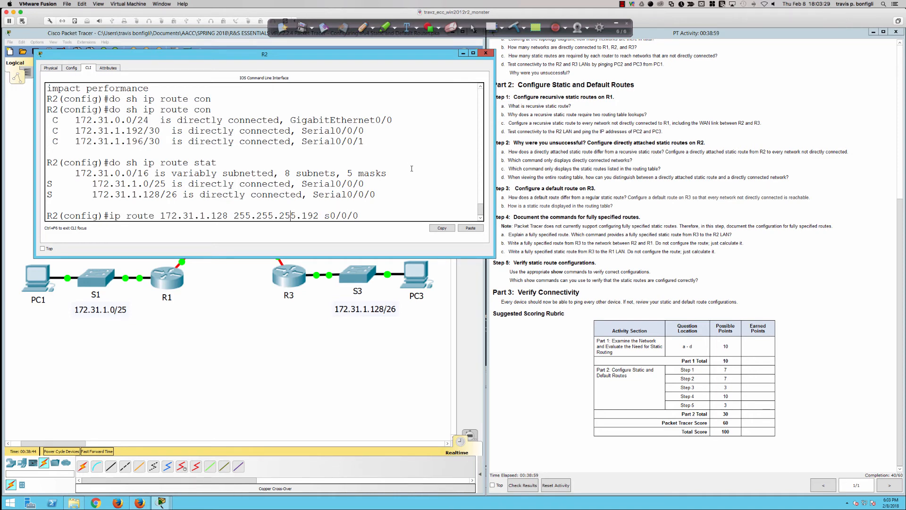
key("Left")
key("Left")
key("Left")
key("Left")
key("Left")
key("Left")
key("Left")
key("Left")
key("Left")
key("Left")
key("Left")
key("Left")
key("Left")
key("Left")
key("Left")
key("Left")
key("Left")
key("Left")
key("Left")
key("Left")
type("n")
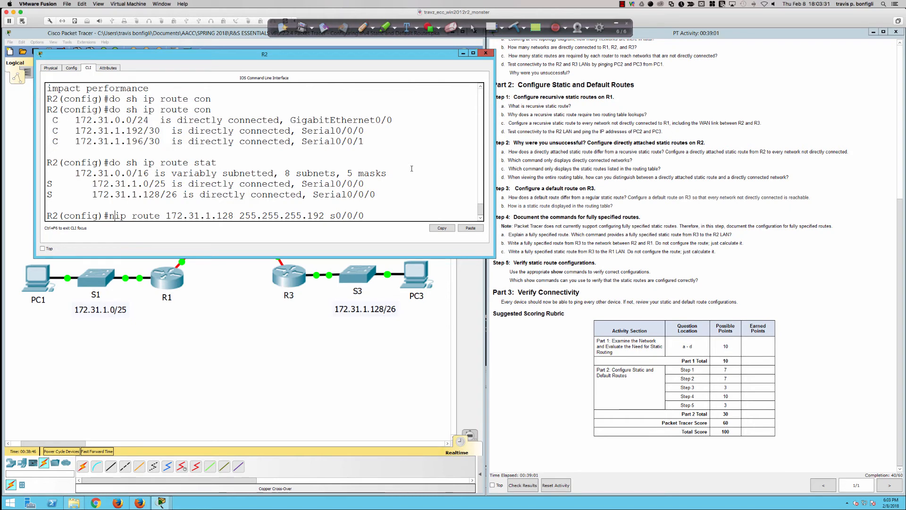
type("o")
key("Return")
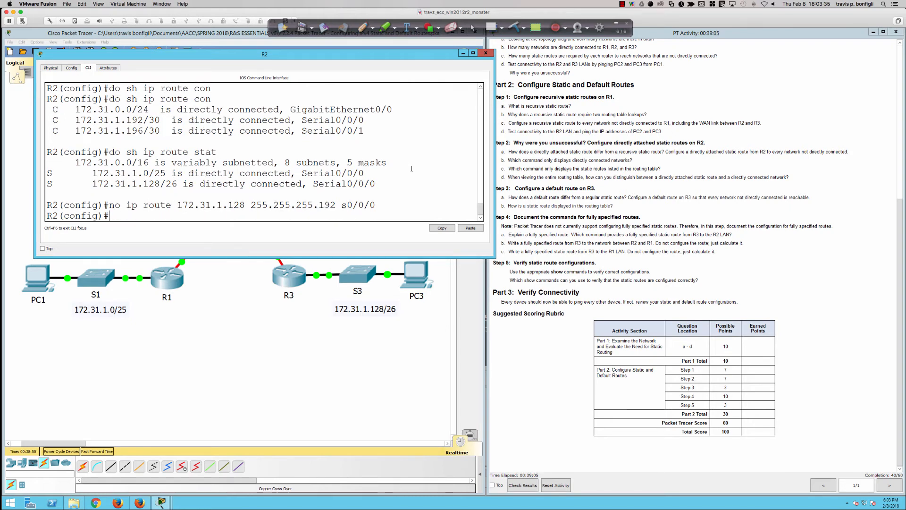
Add a directly attached static route on R2 to 172.31.1.128 255.255.255.192 through interface s0/0/1
key("Up")
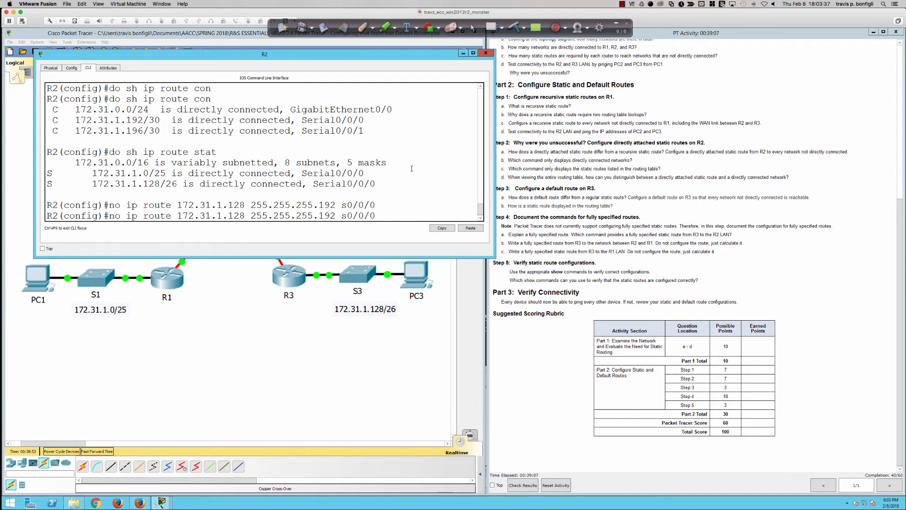
key("BackSpace")
type("1")
scroll(608, 213, "up", 5)
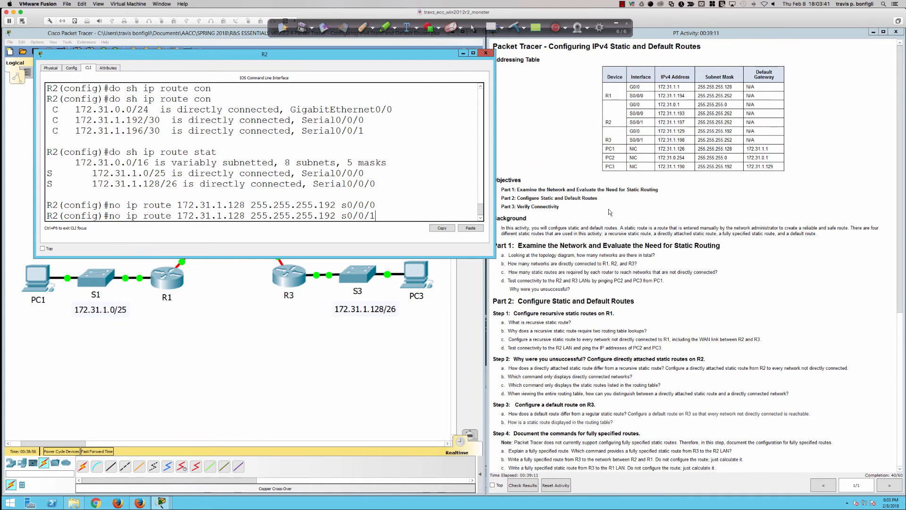
scroll(608, 212, "down", 5)
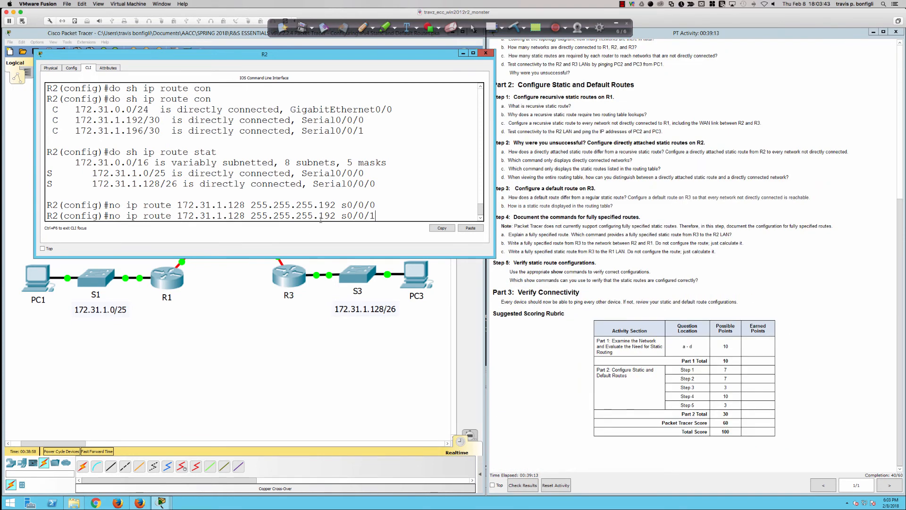
key("Left")
key("Left")
key("Left")
key("Left")
key("Left")
key("Left")
key("Left")
key("Left")
key("Left")
key("Left")
key("Left")
key("Left")
key("Left")
key("Left")
key("Left")
key("Left")
key("Left")
key("Left")
key("Left")
key("Left")
key("Left")
key("Left")
key("Left")
key("Left")
key("Left")
key("Left")
key("BackSpace")
key("BackSpace")
key("BackSpace")
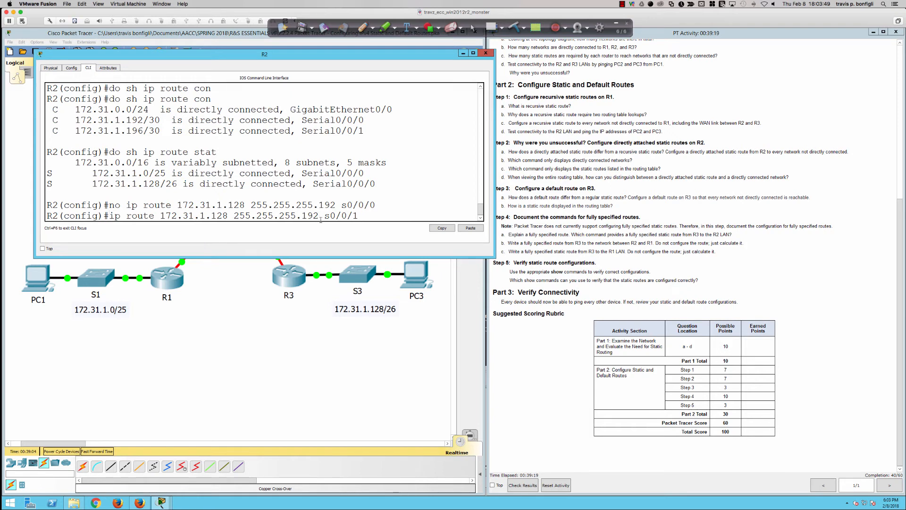
key("Return")
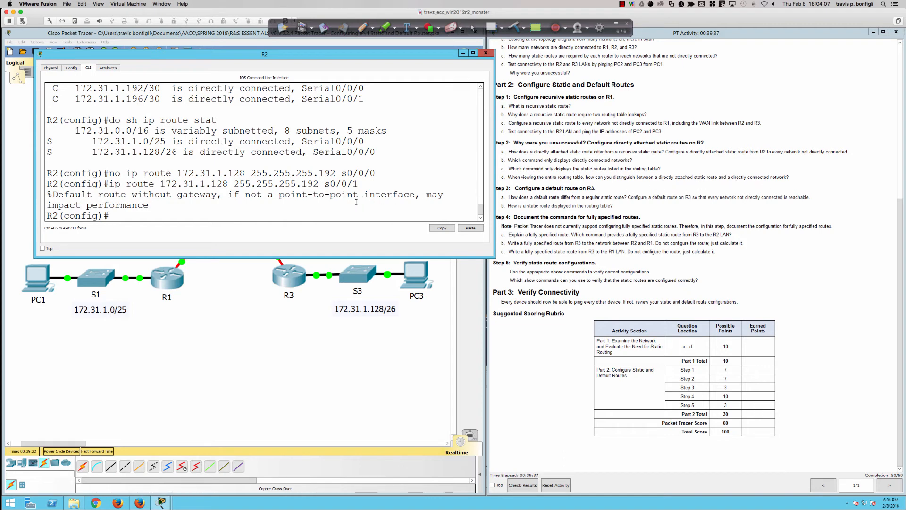
Display R2's full routing table and highlight the static entries for 172.31.1.0/25 and 172.31.1.128/26
type("do sh i")
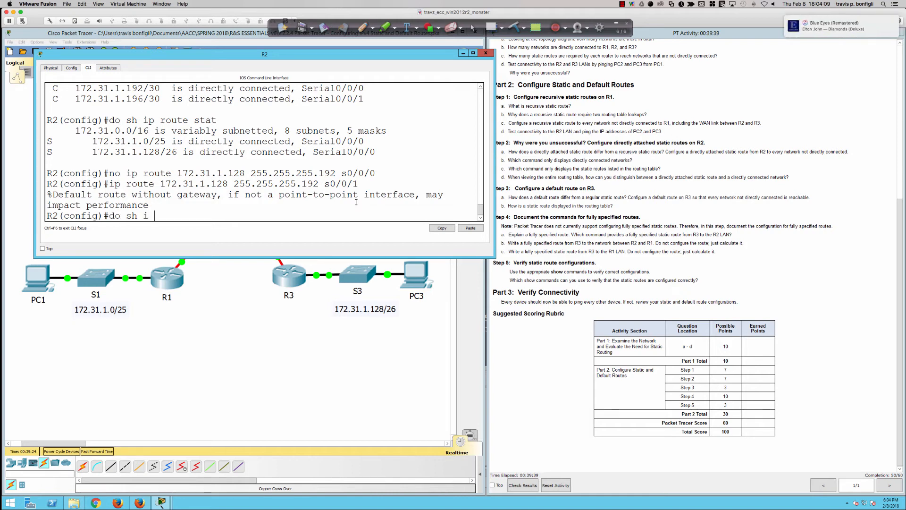
type("p route")
key("Return")
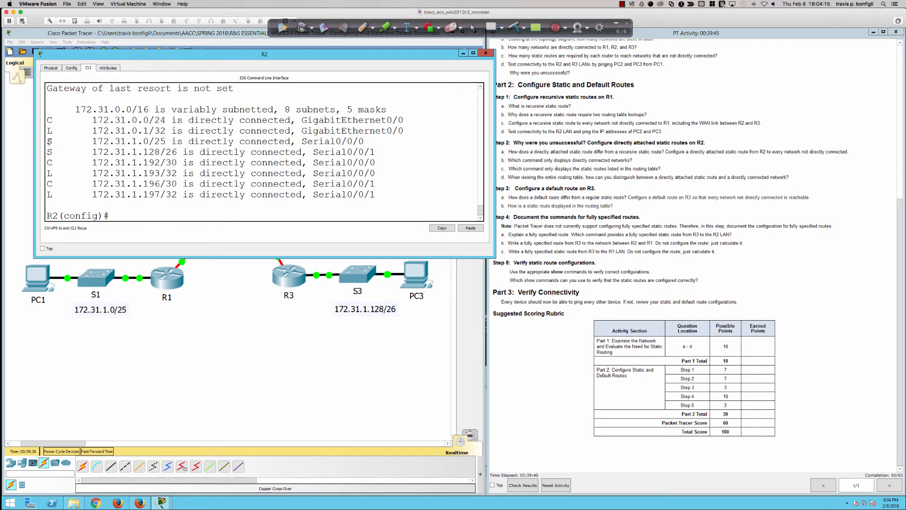
left_click_drag(47, 141, 386, 151)
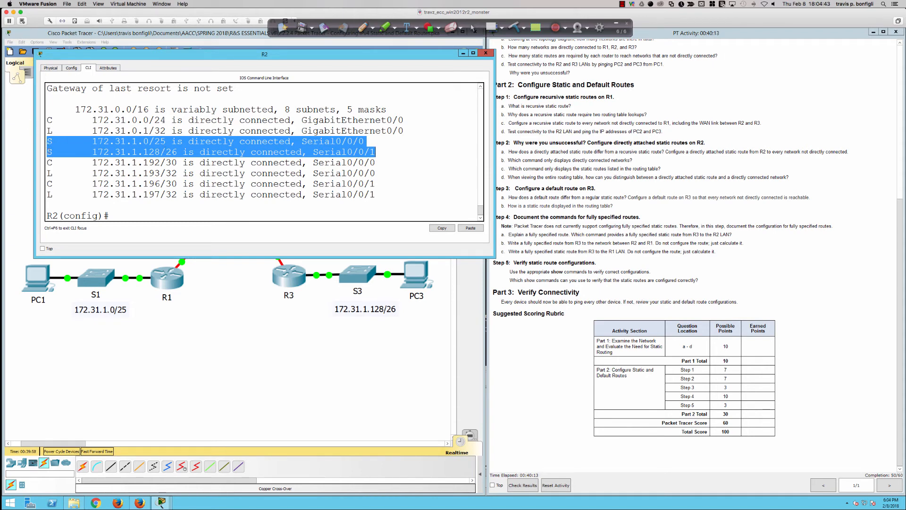
left_click(48, 163)
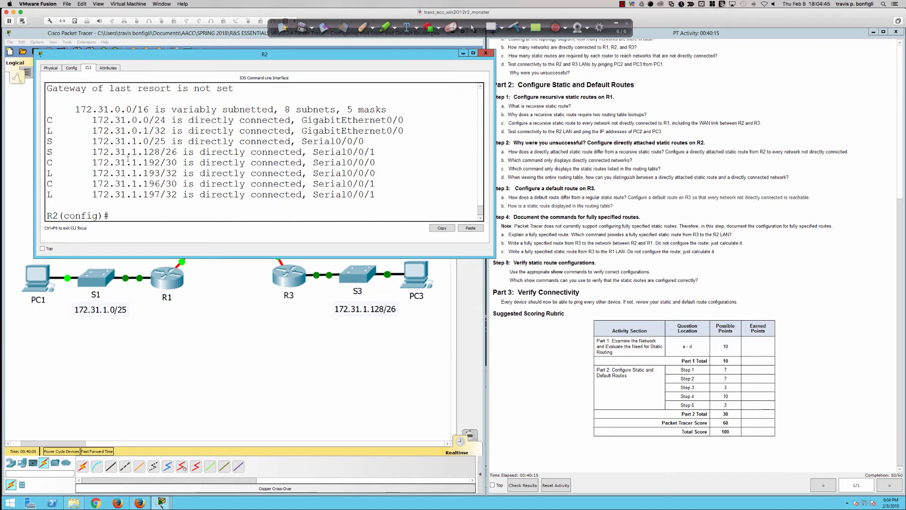
Highlight the local, connected and static codes in the routing table legend, and return to the route entries
scroll(125, 156, "up", 2)
scroll(124, 146, "up", 2)
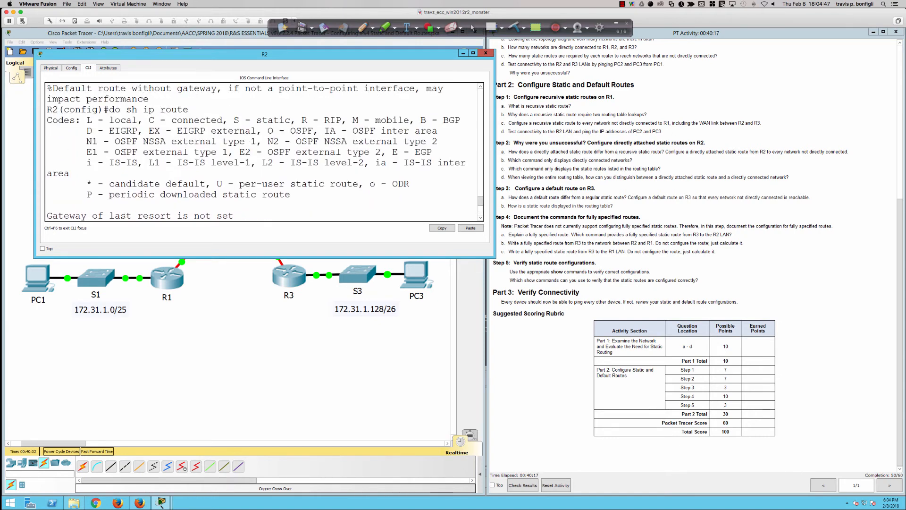
left_click_drag(88, 121, 293, 120)
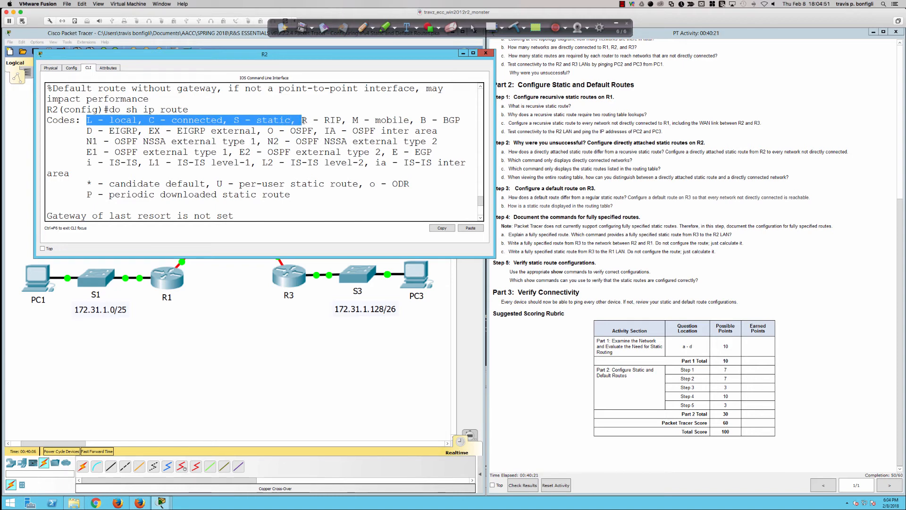
scroll(317, 151, "down", 5)
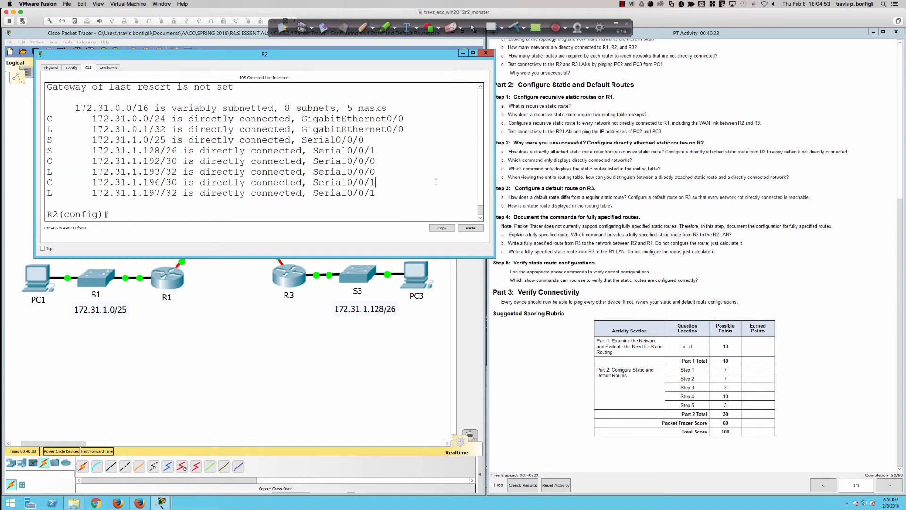
Get a fresh R2 configuration prompt and bring the network topology in front of the R2 window
key("Return")
key("Return")
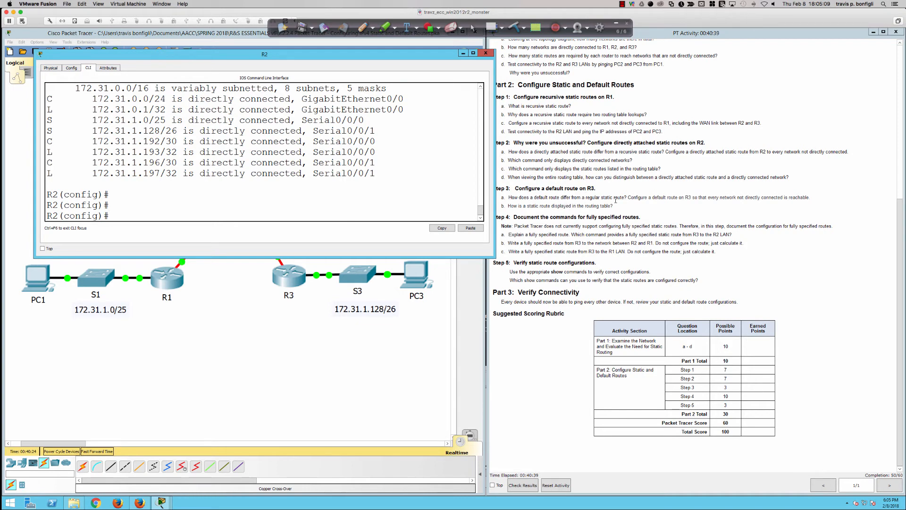
left_click(263, 307)
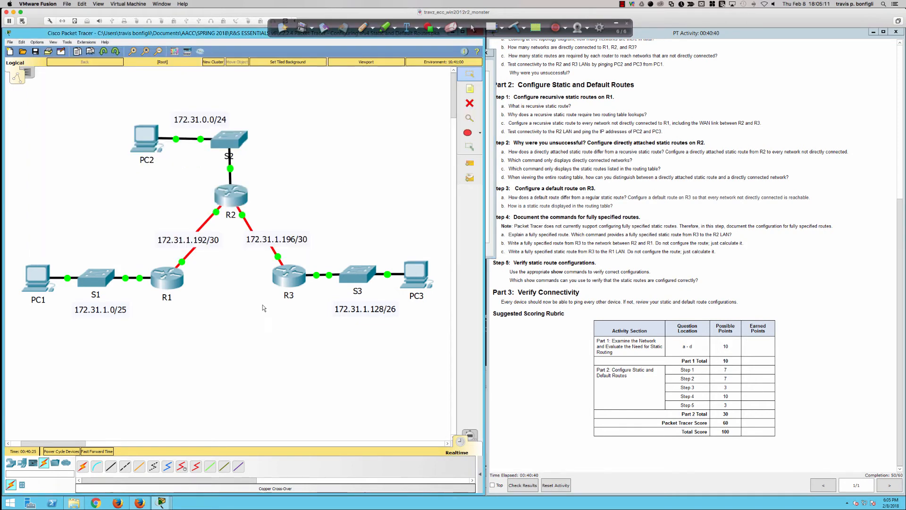
Open R3's command line in a window placed below the topology and bring up its user prompt
left_click(286, 280)
left_click_drag(358, 288, 70, 288)
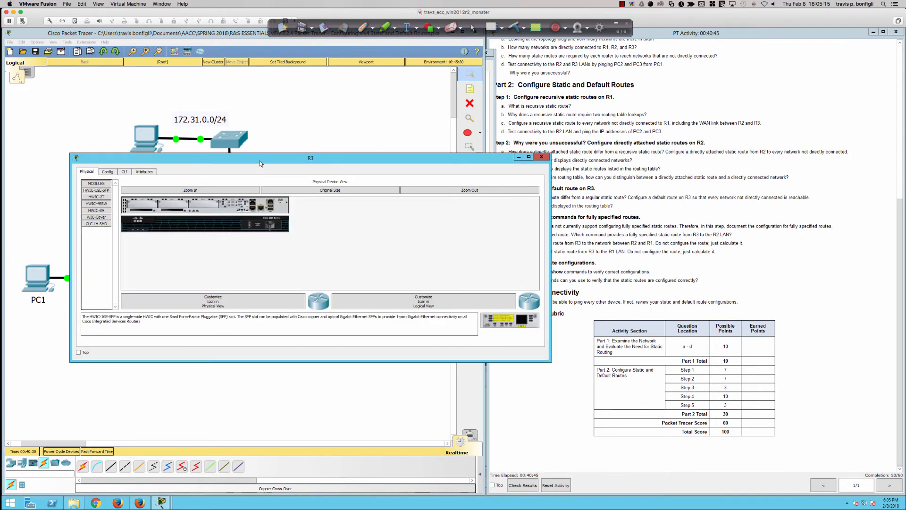
left_click_drag(259, 160, 252, 293)
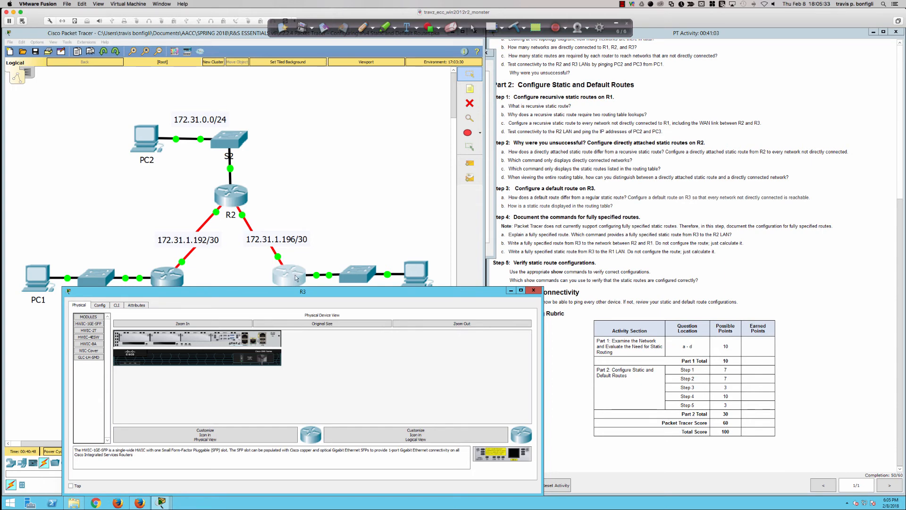
left_click(117, 306)
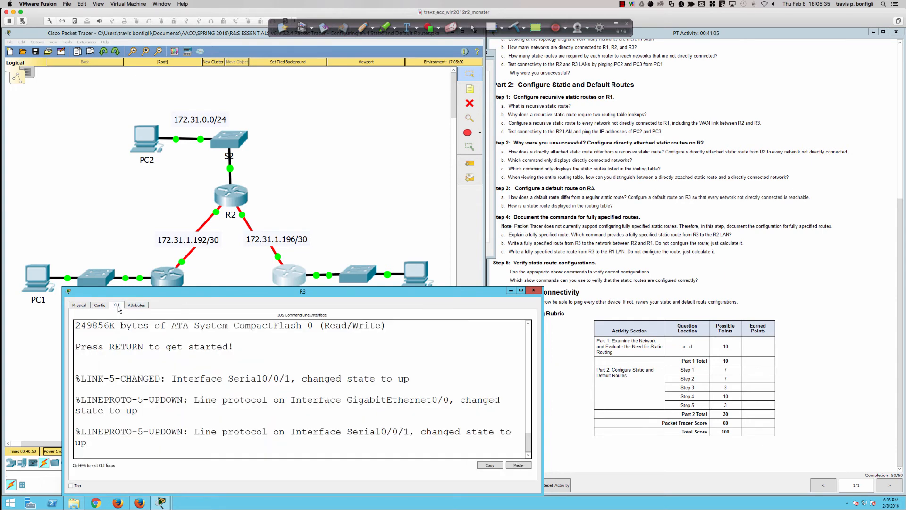
left_click(394, 386)
key("Return")
key("Return")
key("Return")
key("Return")
key("Return")
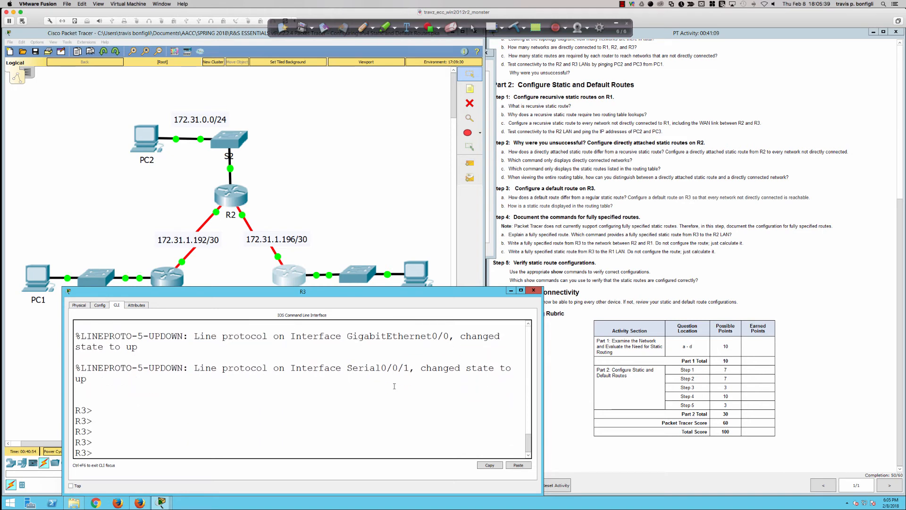
Enter privileged mode and global configuration mode on R3
type("en")
key("Tab")
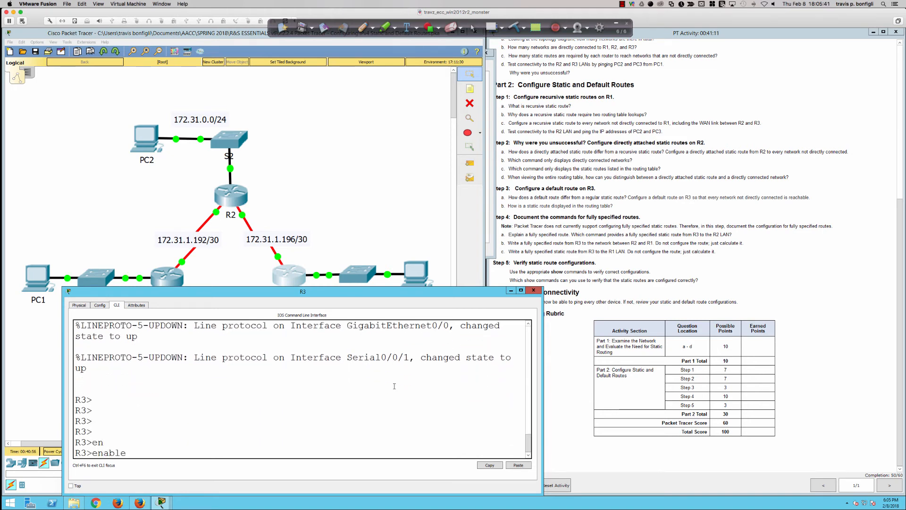
key("Return")
type("conf t")
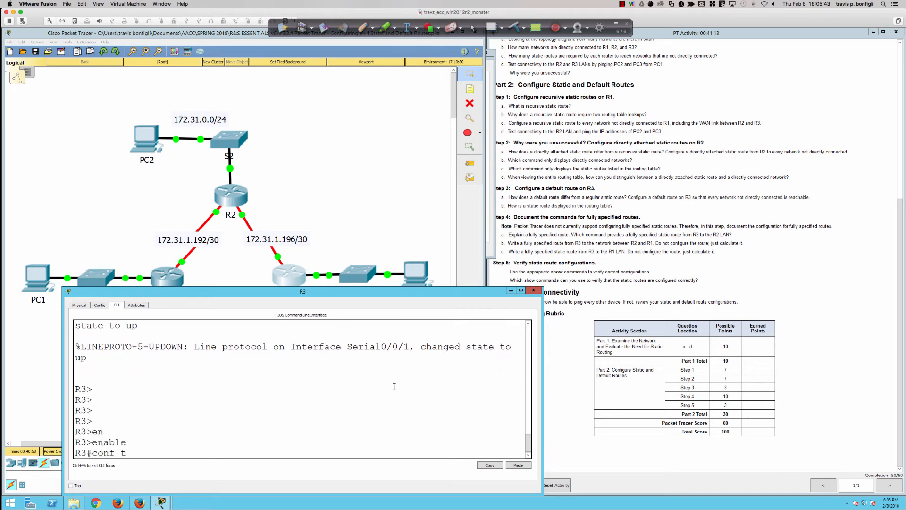
key("Return")
key("Return")
key("Return")
key("Return")
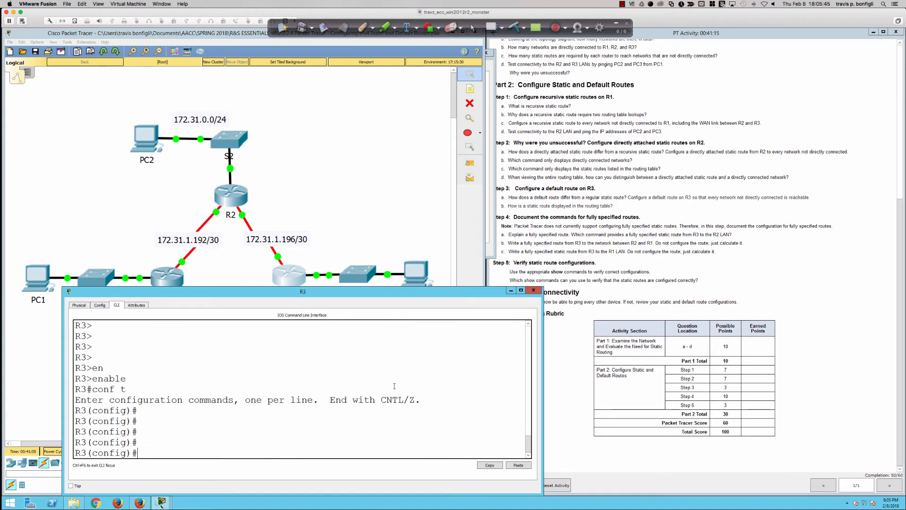
Add a default route on R3 as ip route 0.0.0.0 0.0.0.0 through exit interface s0/0/0
type("ip route 0.0.0.0 0.0.0.0")
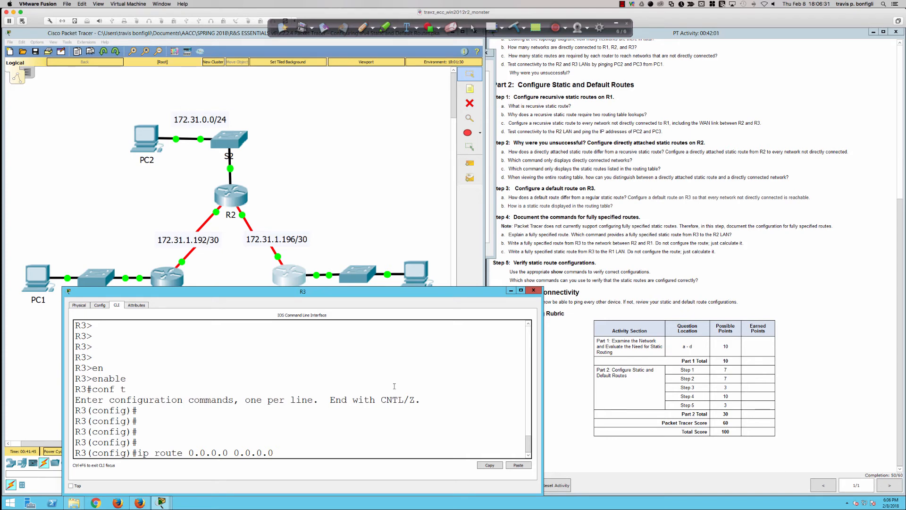
type("s0/0/0")
key("Return")
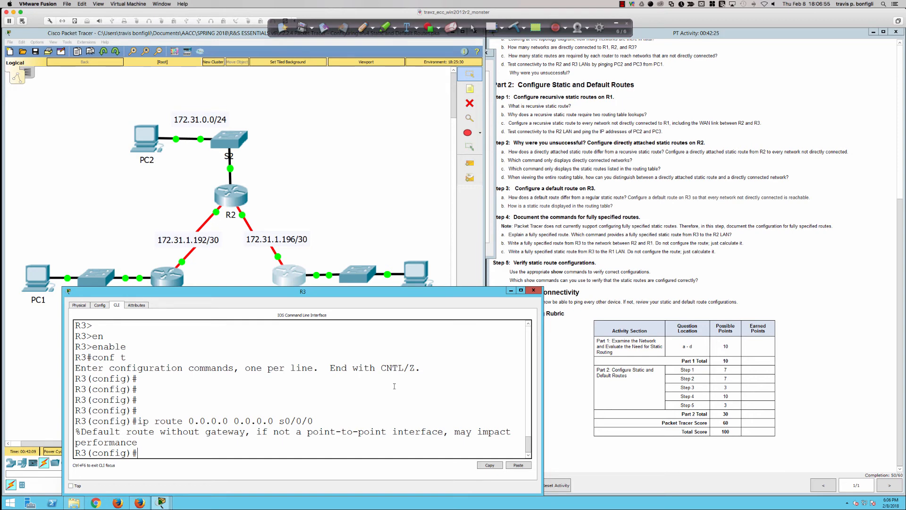
Remove the default route through s0/0/0 from R3
key("Up")
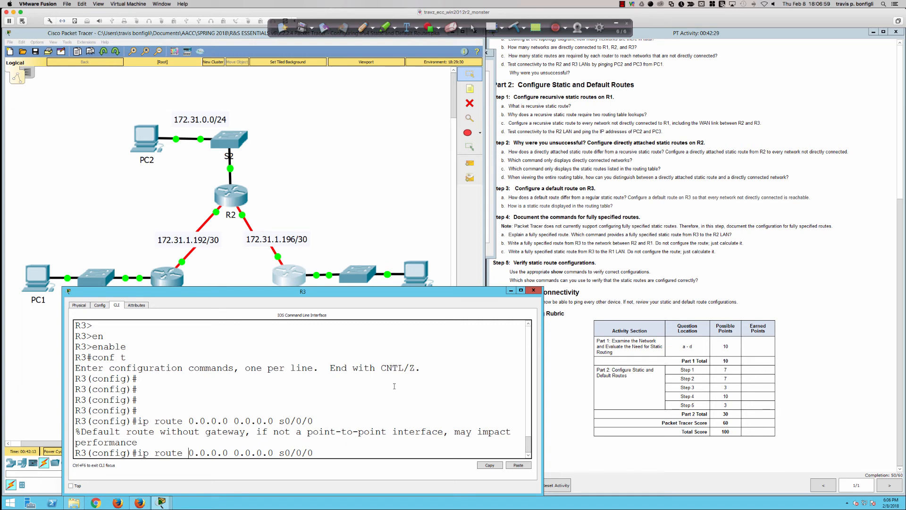
type("no")
key("Return")
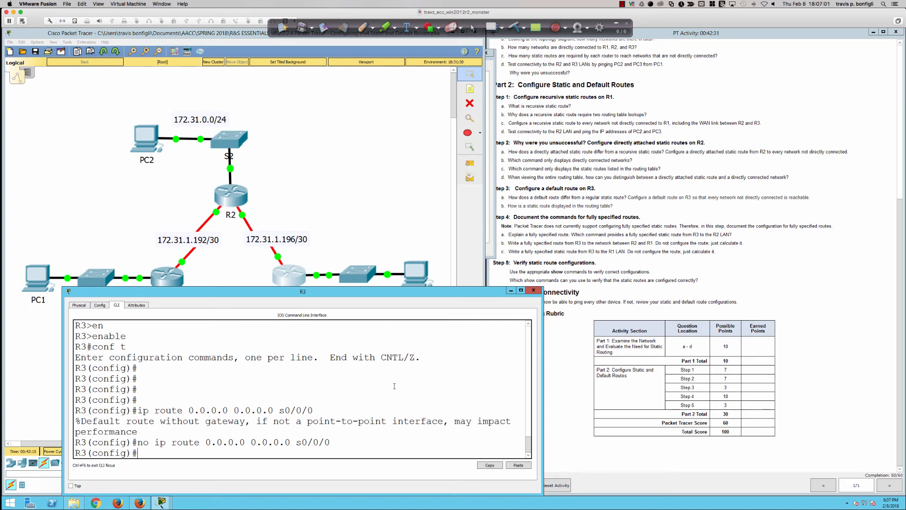
Rework the previous removal command into ip route 0.0.0.0 0.0.0.0 with a next-hop address starting 172.31.2
key("Up")
key("BackSpace")
key("BackSpace")
key("BackSpace")
key("BackSpace")
key("BackSpace")
key("BackSpace")
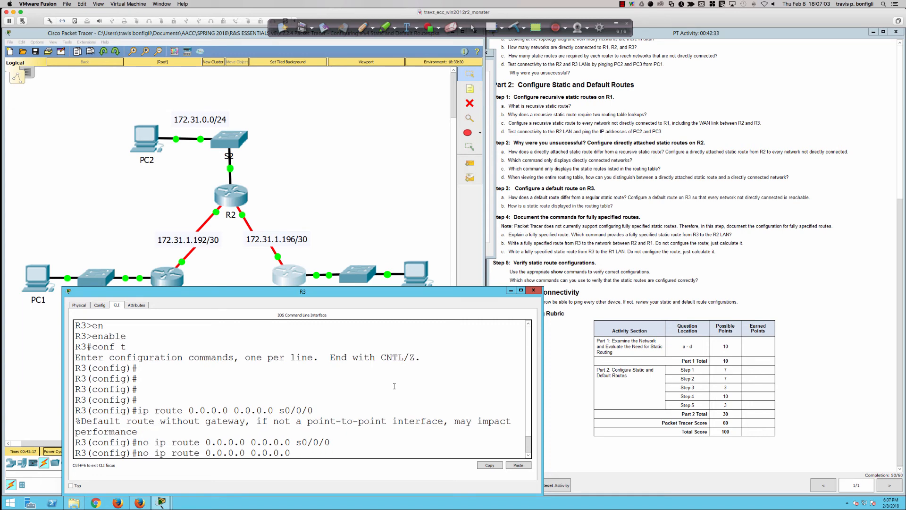
type("172.31.2.")
key("Left")
key("Left")
key("Left")
key("Left")
key("Left")
key("Left")
key("Left")
key("Left")
key("Left")
key("Left")
key("Left")
key("Left")
key("Left")
key("Left")
key("Left")
key("Left")
key("Left")
key("Left")
key("Left")
key("Left")
key("BackSpace")
key("BackSpace")
key("BackSpace")
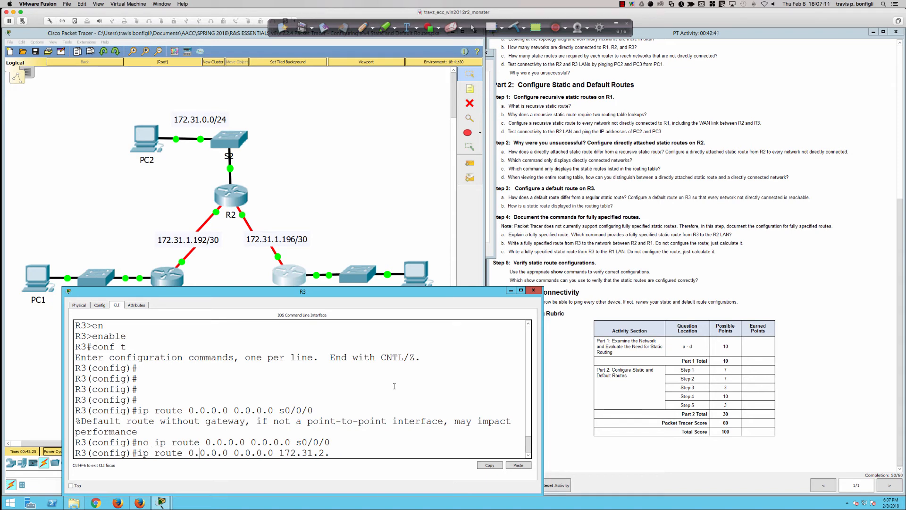
Check the addressing table, correct the next hop to 172.31.1.197, and apply the default route on R3
key("Right")
key("Right")
key("Right")
key("Right")
key("Right")
key("Right")
key("Right")
key("Right")
key("Right")
key("Right")
key("Right")
key("Right")
key("Right")
key("BackSpace")
key("BackSpace")
key("BackSpace")
type("1.1.")
scroll(555, 265, "up", 5)
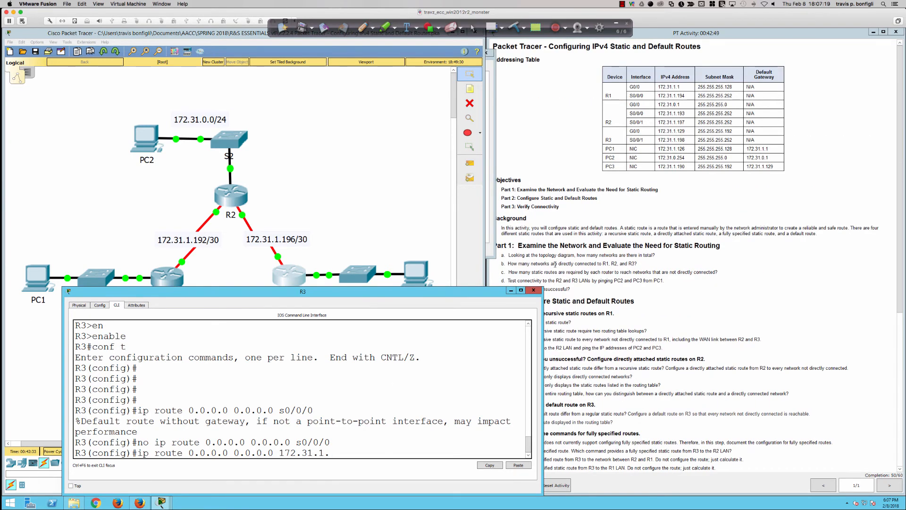
scroll(555, 265, "down", 5)
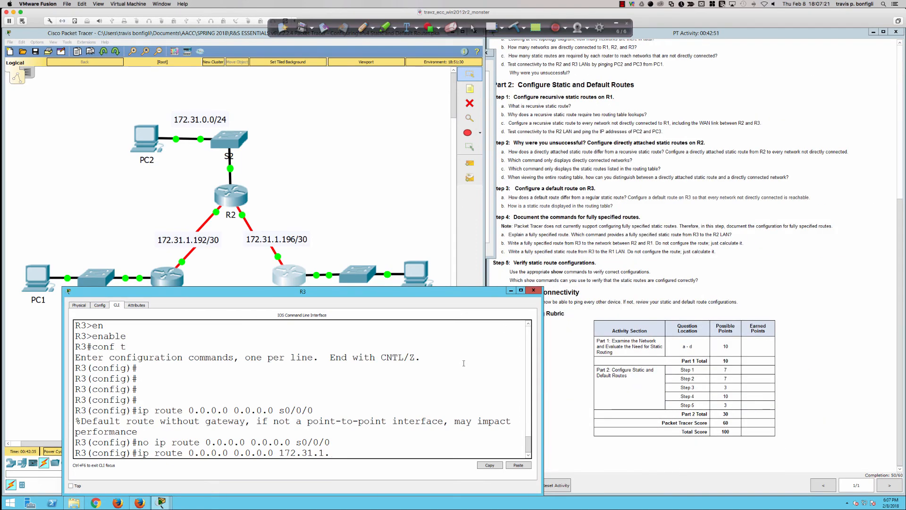
type("197")
key("Return")
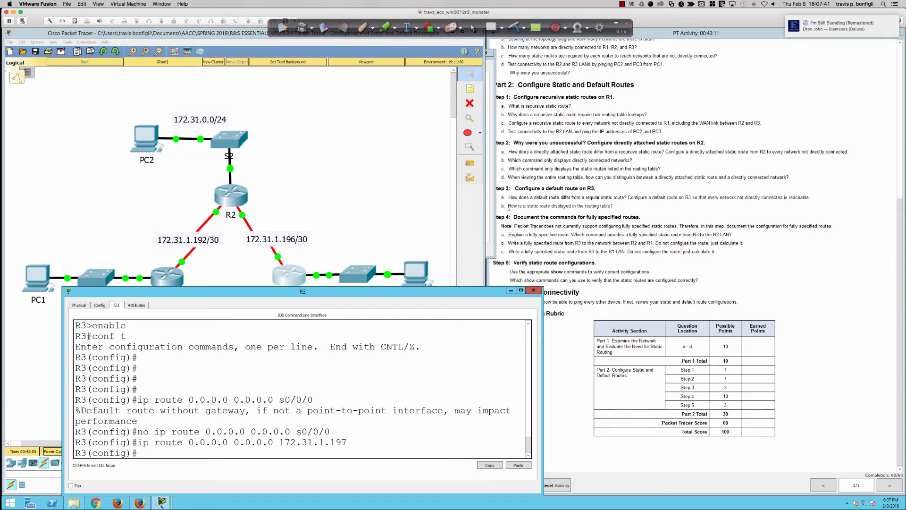
Display only the static routes in R3's routing table from configuration mode
left_click(450, 366)
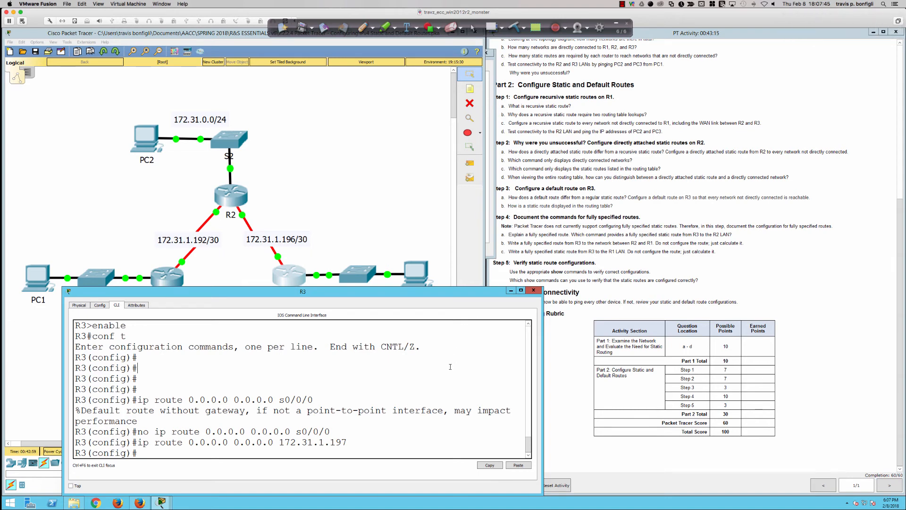
type("do sh ip route static")
key("Return")
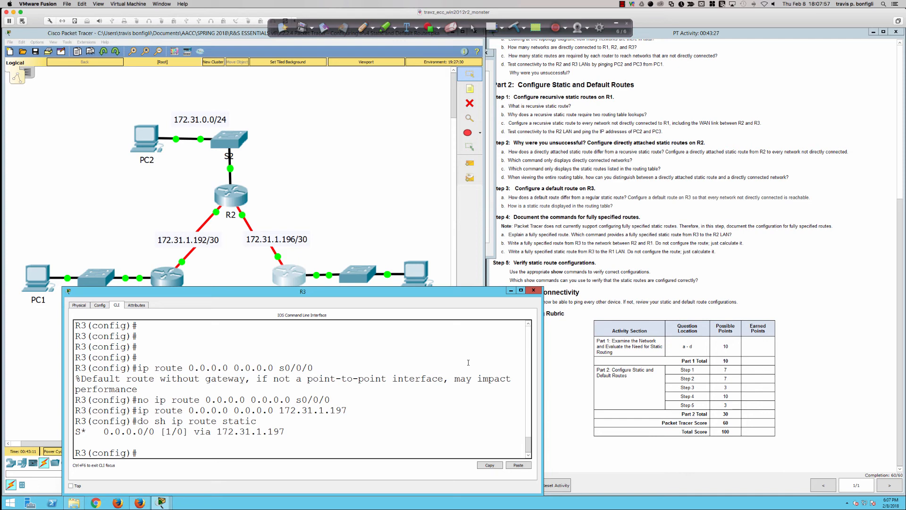
Highlight the Step 4 note about unsupported fully specified static routes and switch to the SecureCRT router session
left_click_drag(558, 226, 681, 225)
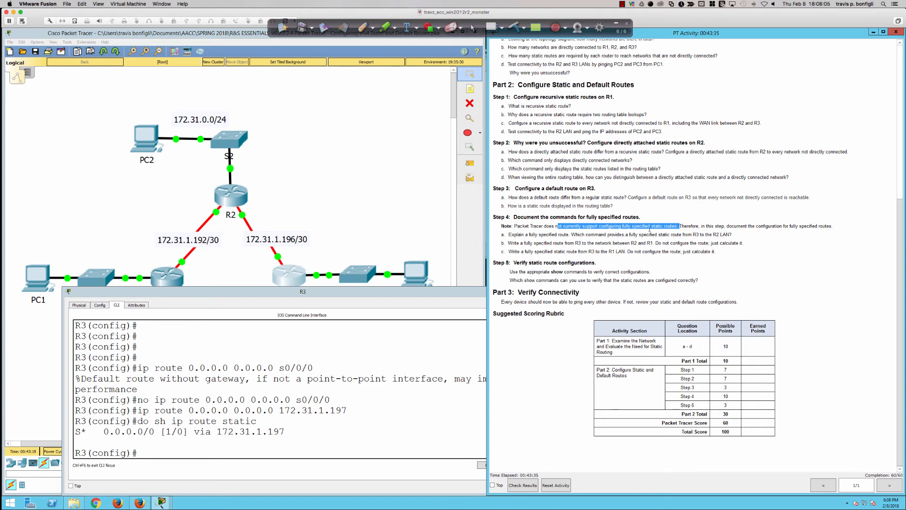
key("super+Tab")
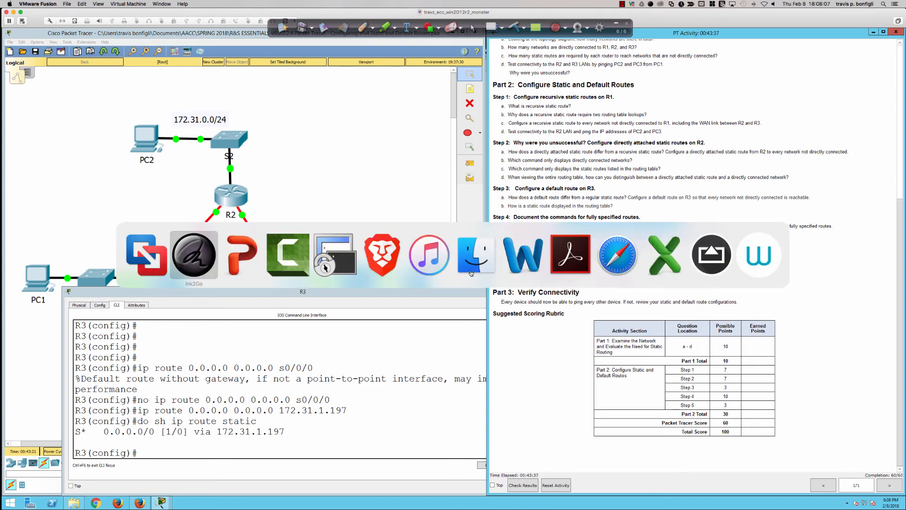
key("super+Tab")
key("super+Tab")
key("super+Tab")
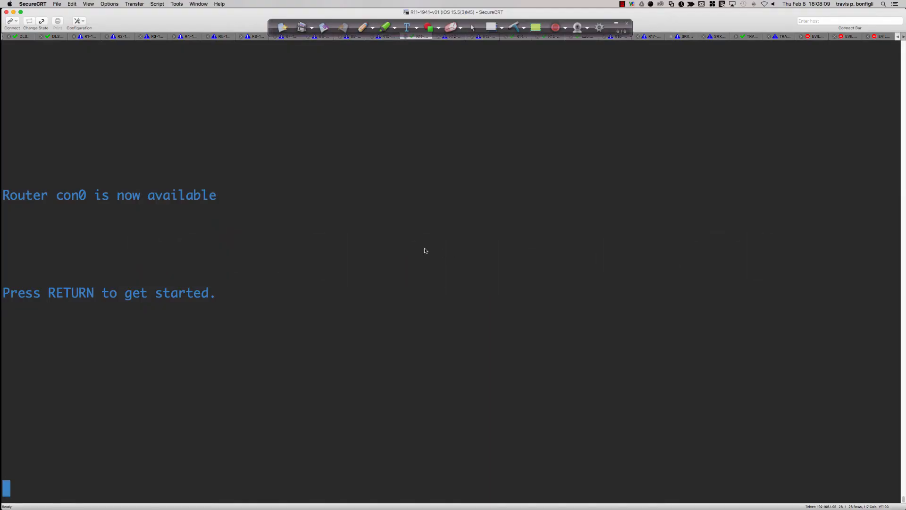
Wake the router console and enter privileged mode and global configuration mode
key("Return")
key("Return")
key("Return")
key("Return")
type("en")
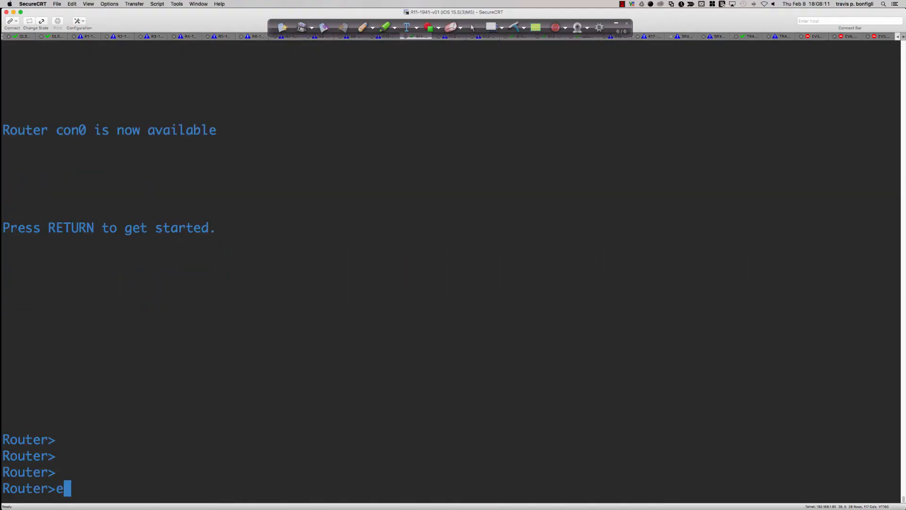
key("Return")
type("conf t")
key("Return")
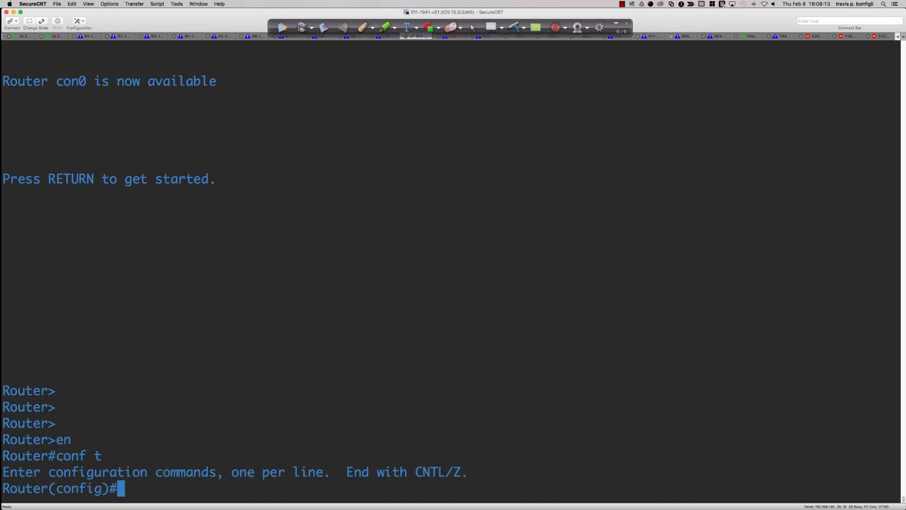
Display the router's full IP routing table from configuration mode
type("do sh ip route")
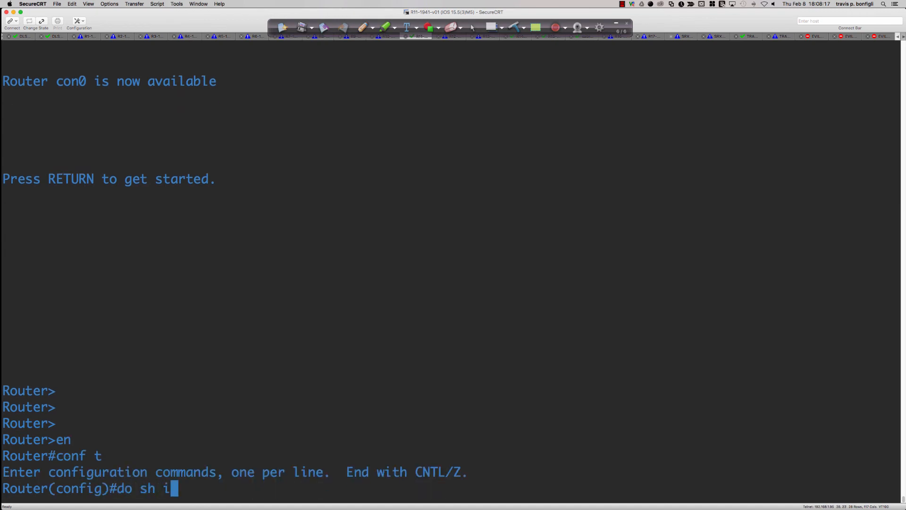
key("Return")
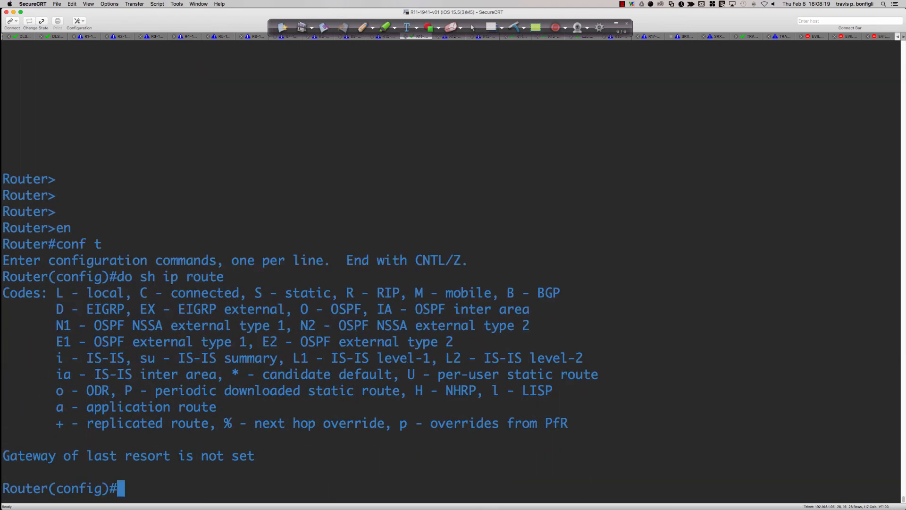
Display the brief IP interface summary and get a few fresh configuration prompts below it
type("do shi p")
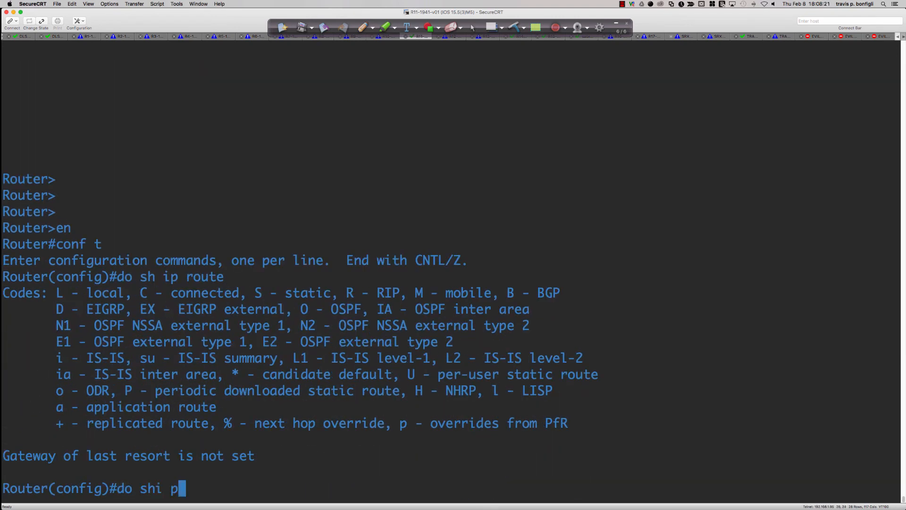
key("BackSpace")
key("BackSpace")
key("BackSpace")
type("ip int bri")
key("Return")
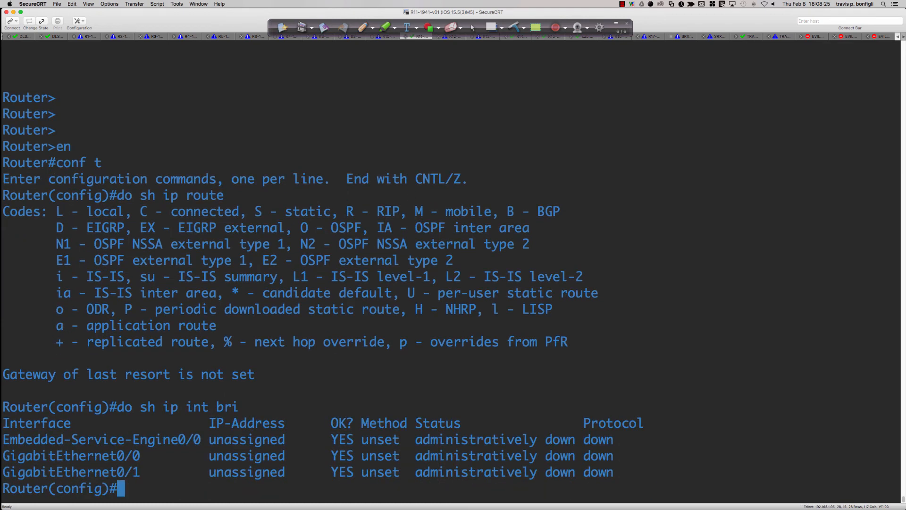
key("Return")
key("Return")
key("Return")
key("Return")
key("Return")
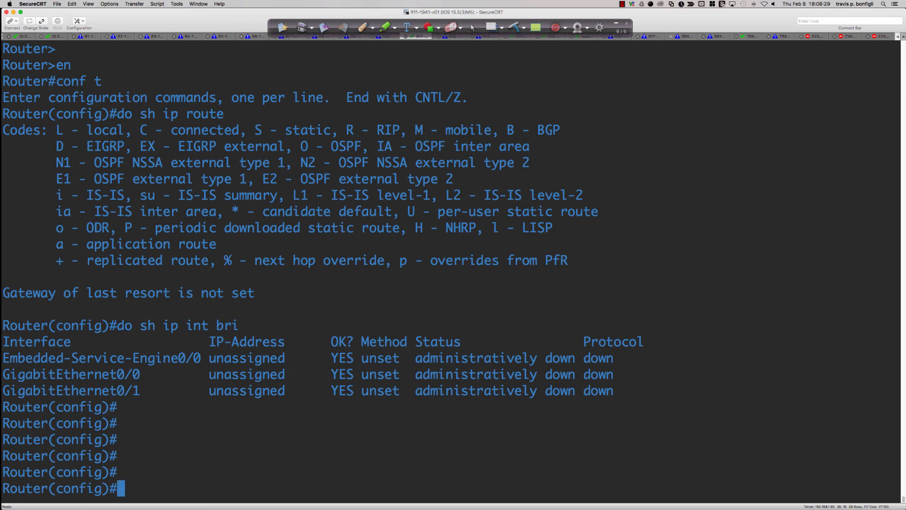
type("int gi0")
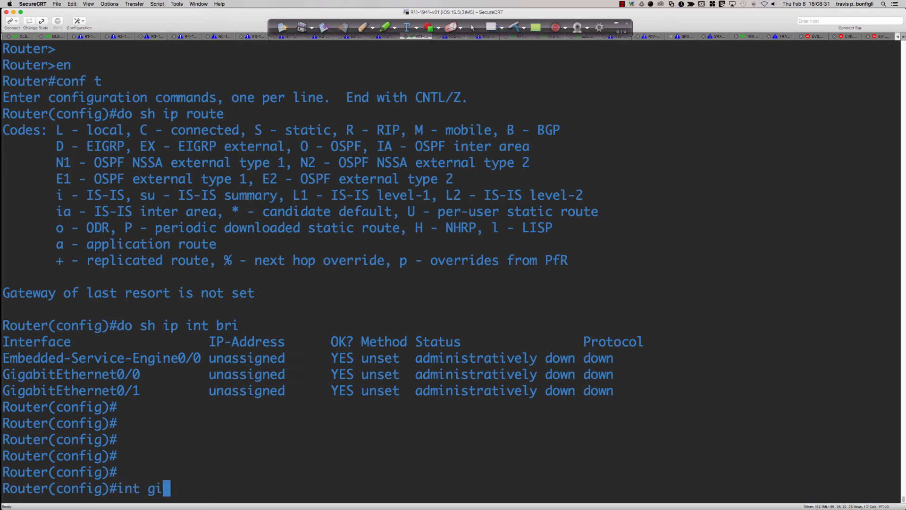
key("BackSpace")
key("BackSpace")
key("BackSpace")
key("BackSpace")
key("BackSpace")
key("BackSpace")
key("BackSpace")
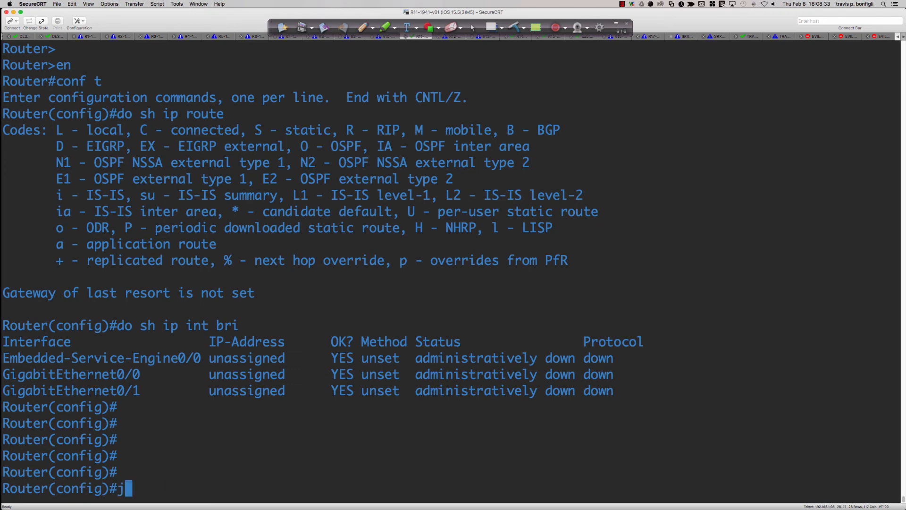
Leave configuration mode and list the files in the router's flash directory
type("end")
key("Return")
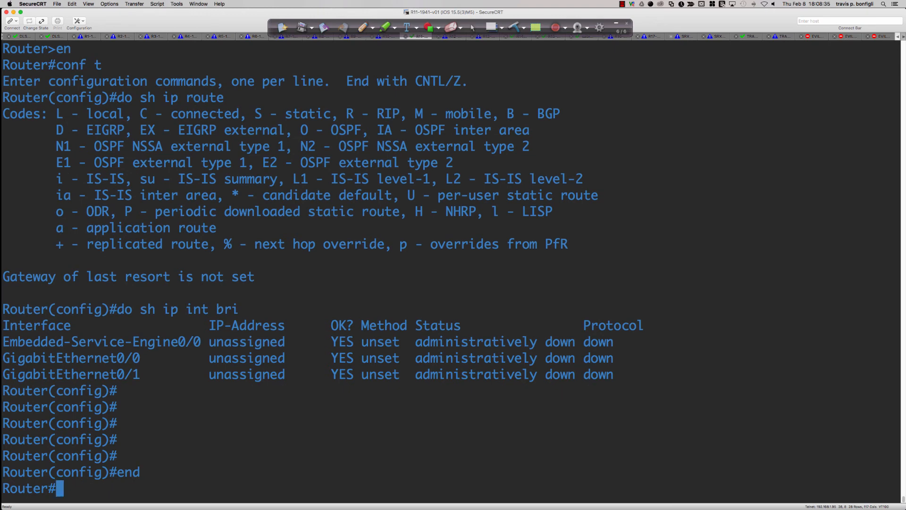
type("dir")
key("Return")
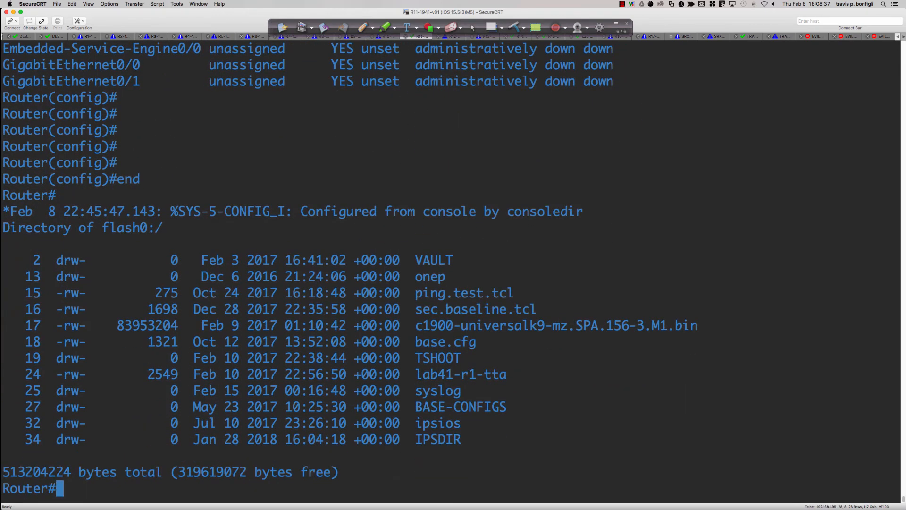
Compose a configure replace command with flash: as the source location
type("confi")
key("Tab")
type("ref")
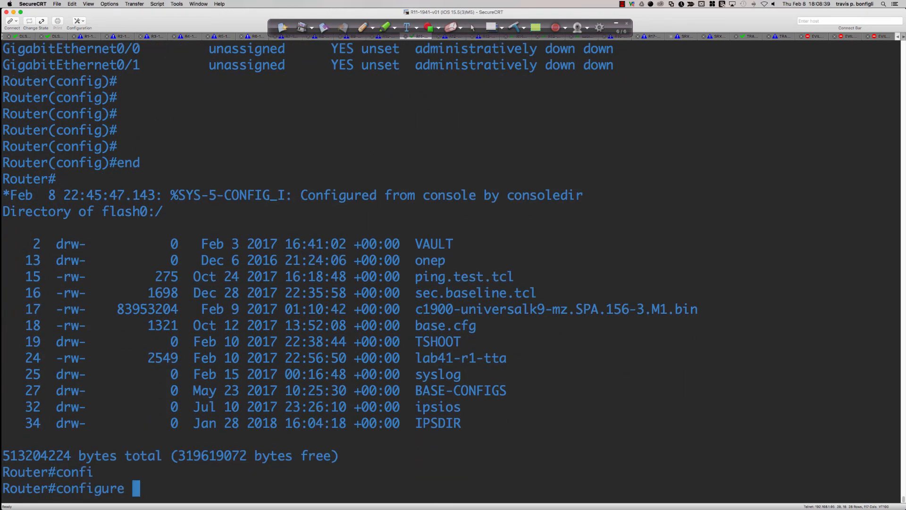
key("Tab")
type("f")
key("BackSpace")
key("BackSpace")
type("pl")
key("Tab")
type("ace f")
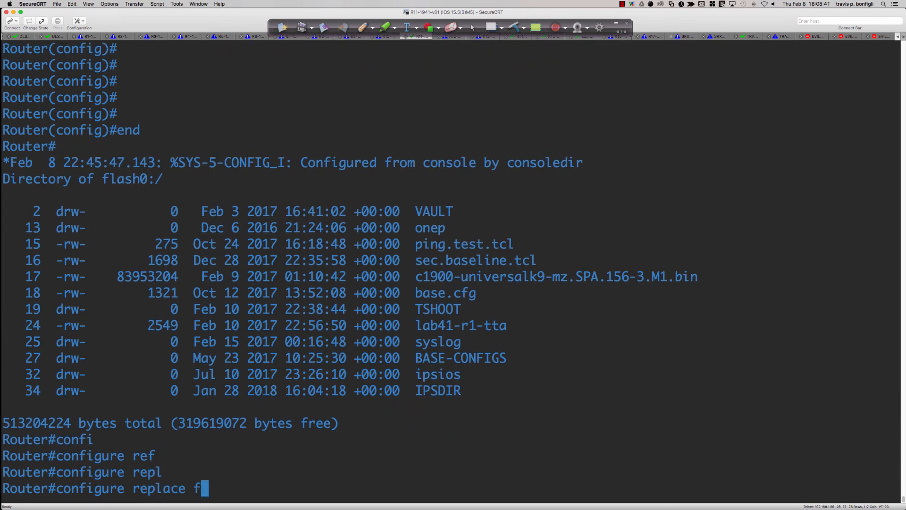
type("lash:")
Replace the running configuration with base.cfg from flash and confirm the replacement
left_click_drag(416, 262, 534, 262)
right_click(528, 264)
left_click(540, 267)
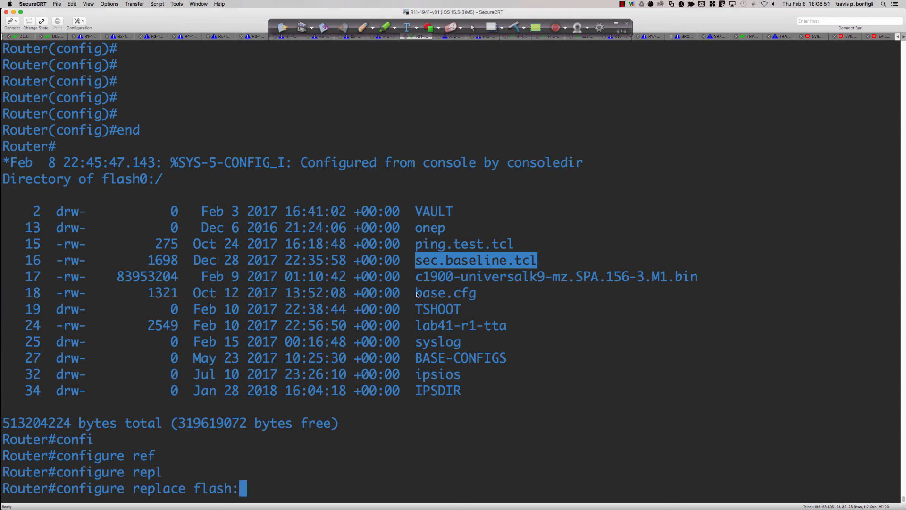
left_click_drag(416, 294, 476, 295)
right_click(475, 295)
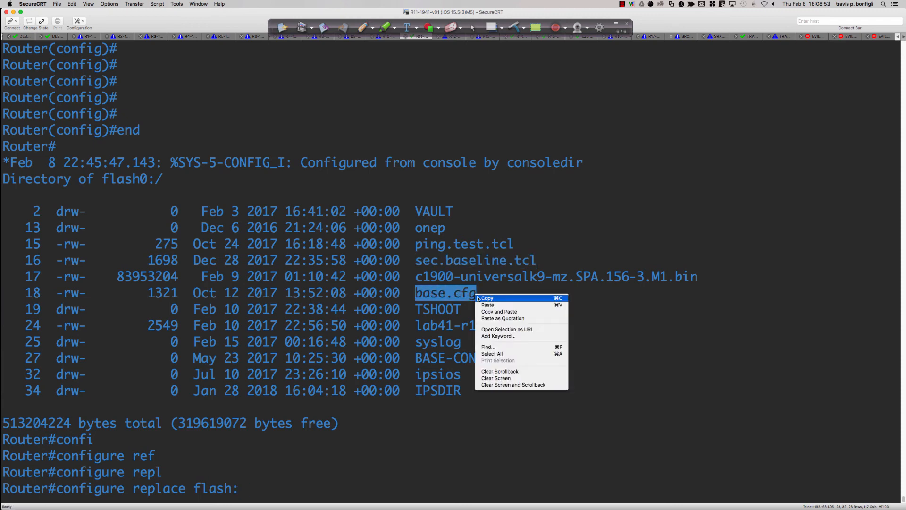
left_click(502, 313)
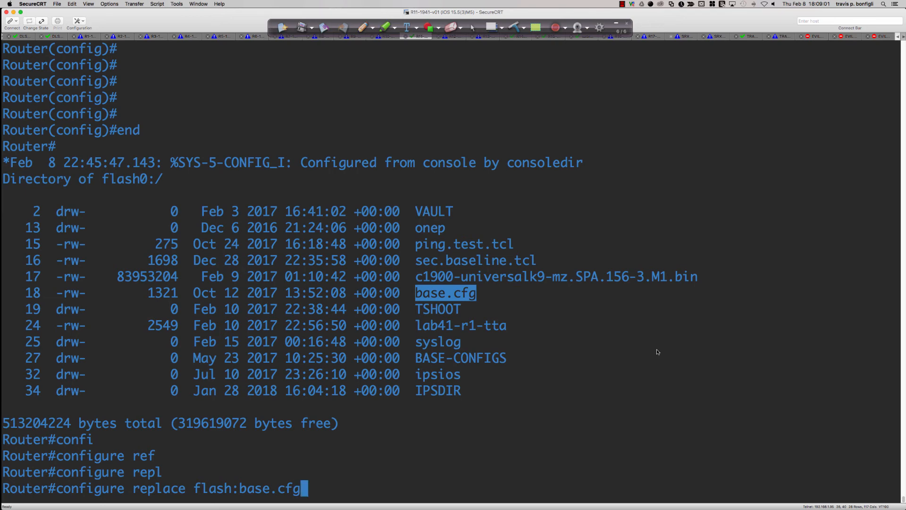
key("Return")
type("y")
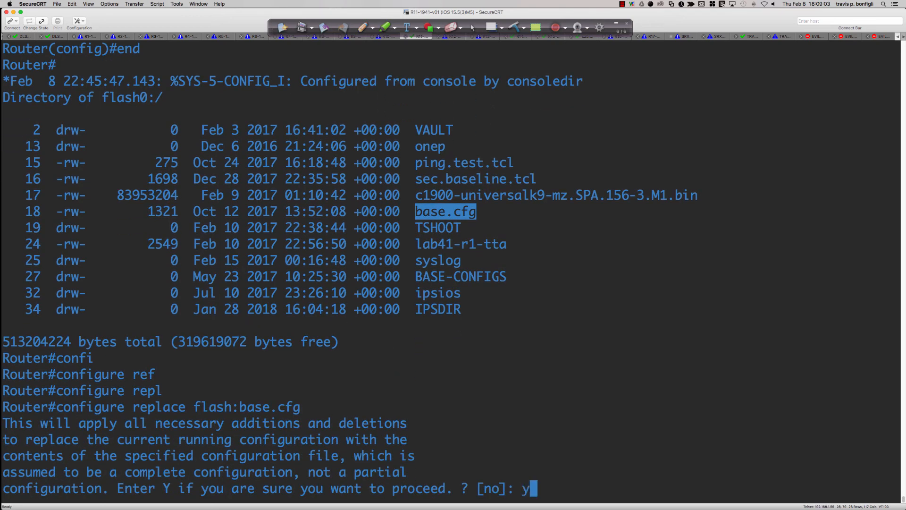
key("Return")
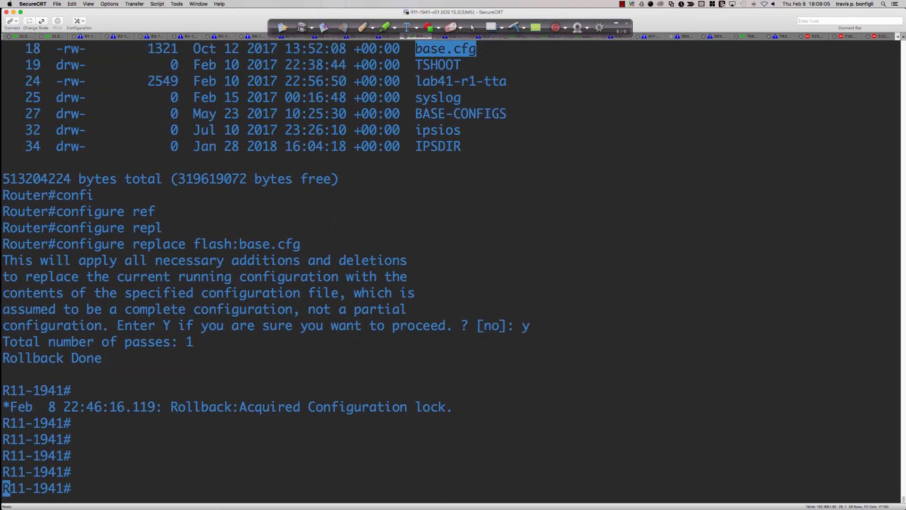
Display the router's brief IP interface summary and highlight the Loopback0 entry
type("sh ip route")
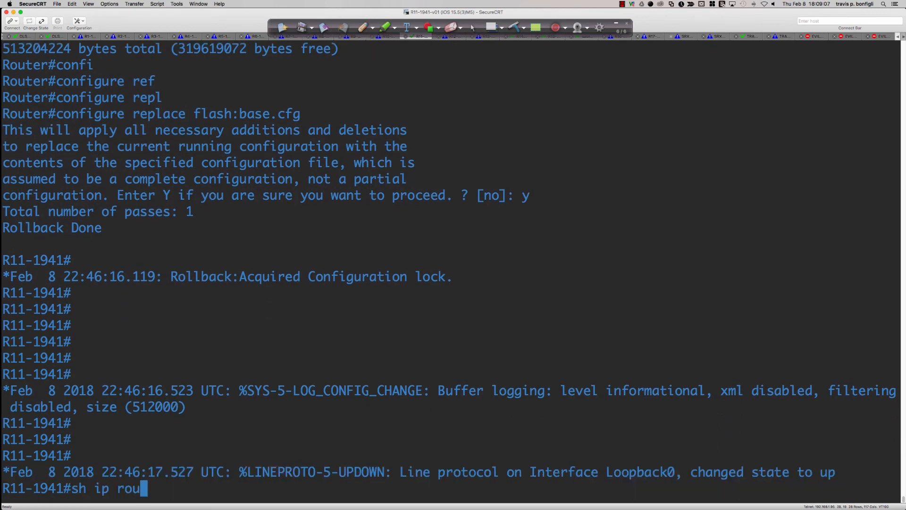
key("BackSpace")
key("BackSpace")
key("BackSpace")
key("BackSpace")
key("BackSpace")
type("int bri")
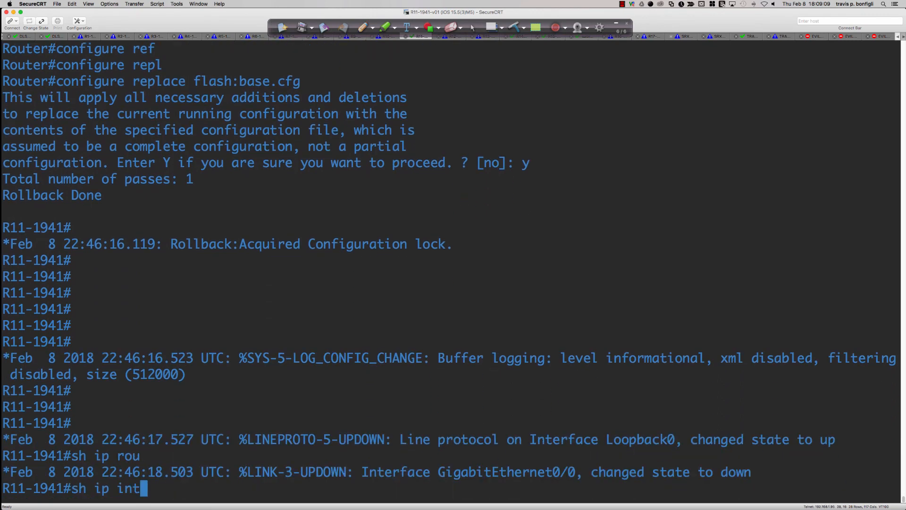
key("Return")
key("Return")
key("Return")
key("Return")
key("Return")
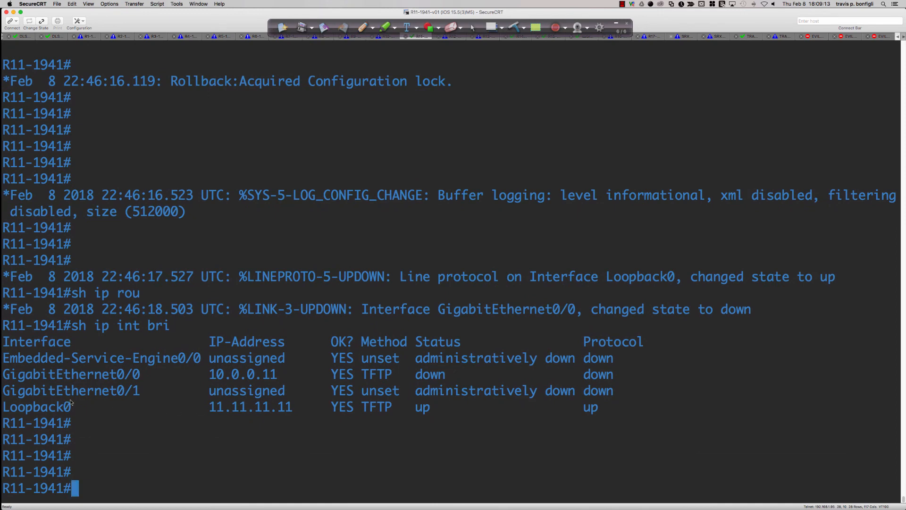
left_click_drag(79, 407, 3, 408)
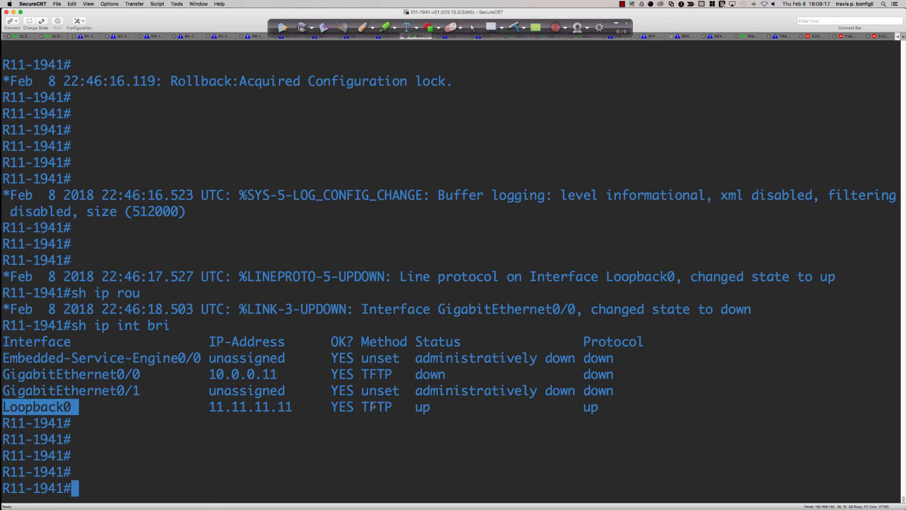
left_click(576, 425)
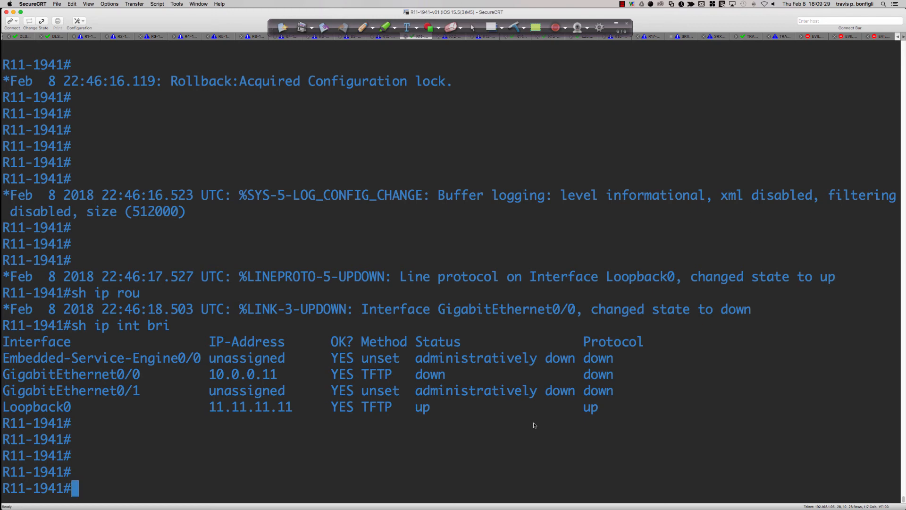
Enter global configuration mode and list the forwarding options for a static route to 192.168.1.0 255.255.255.0
key("Return")
key("Return")
key("Return")
type("conf t")
key("Return")
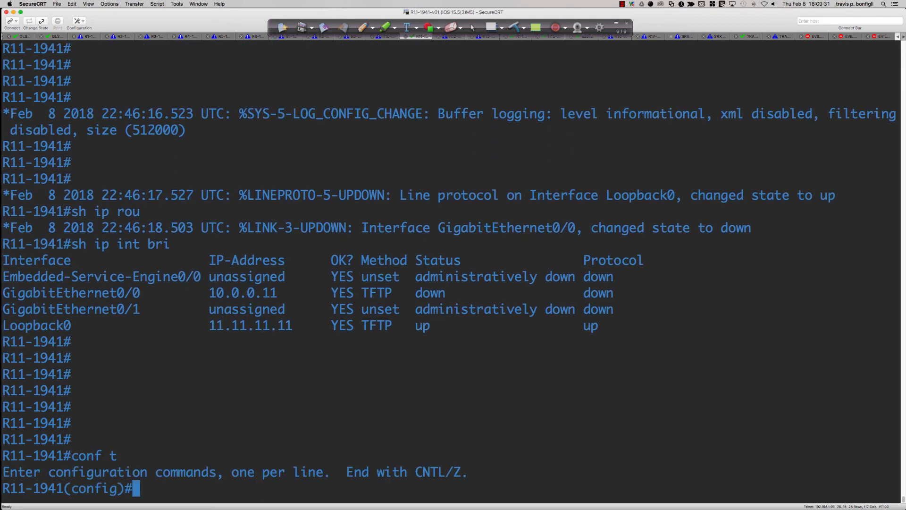
type("ip route")
key("Tab")
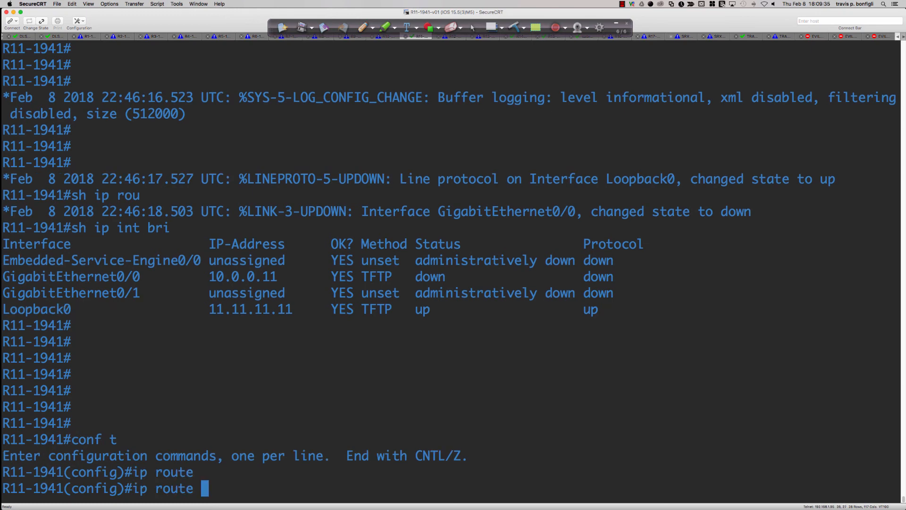
type("192.168.1.0 255.2")
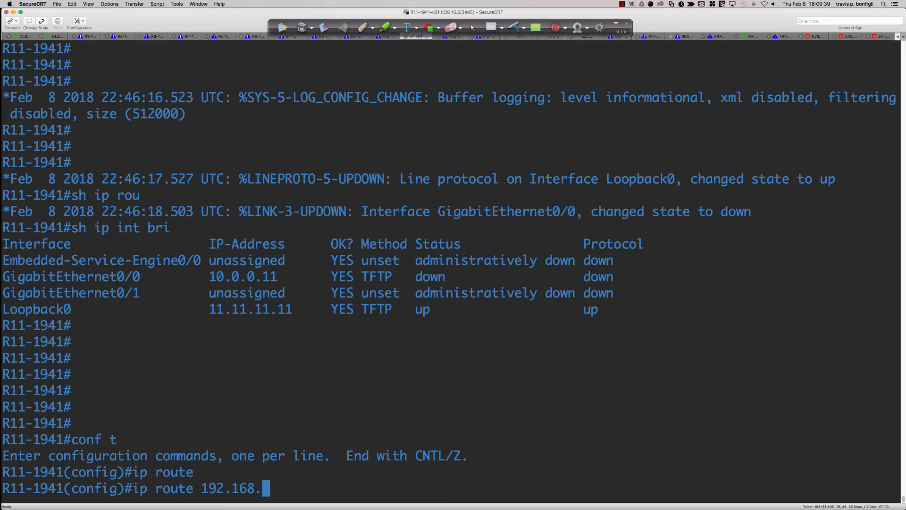
type("55.255.0")
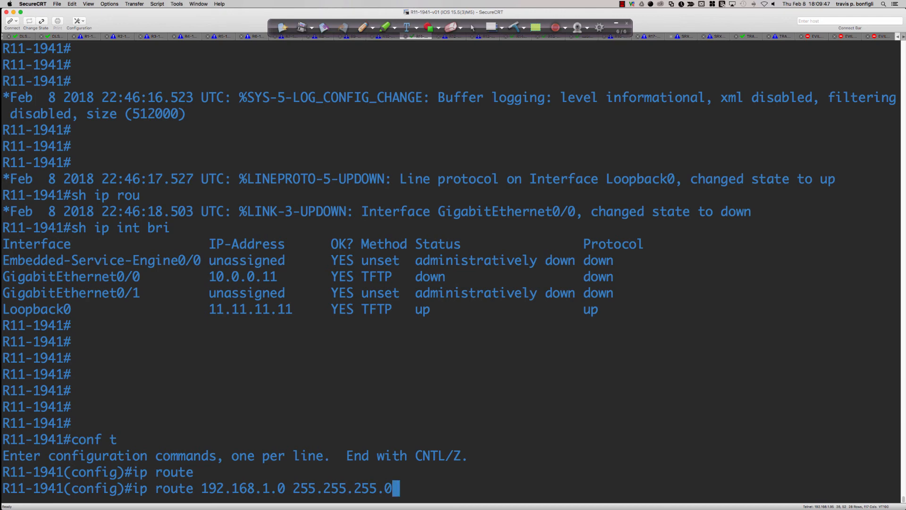
type("?")
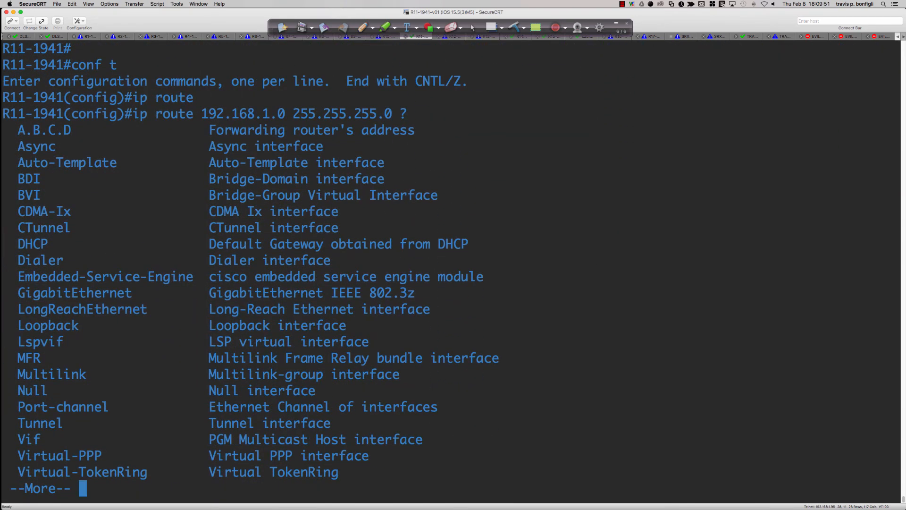
List the options after exit interface gi0/0, and complete the static route with next hop 10.0.0.12
key("space")
type("gi0/0 ?")
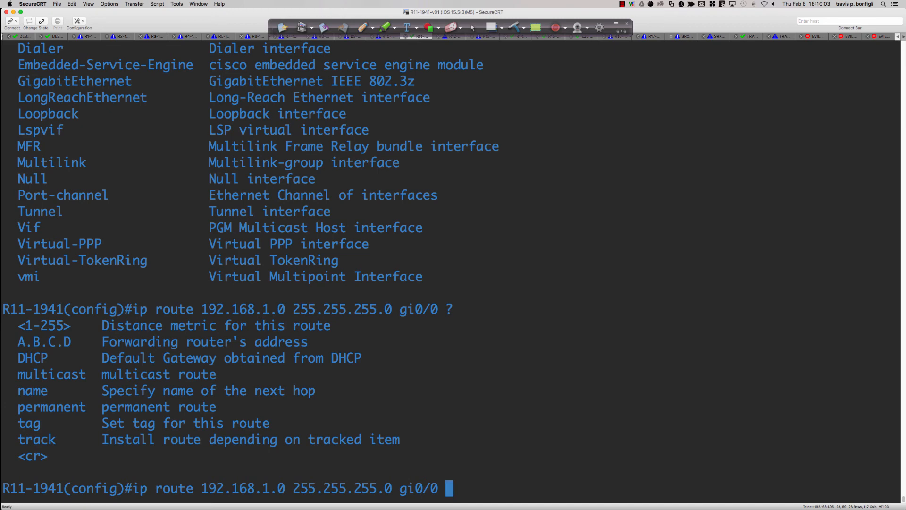
type("10.0.0.12")
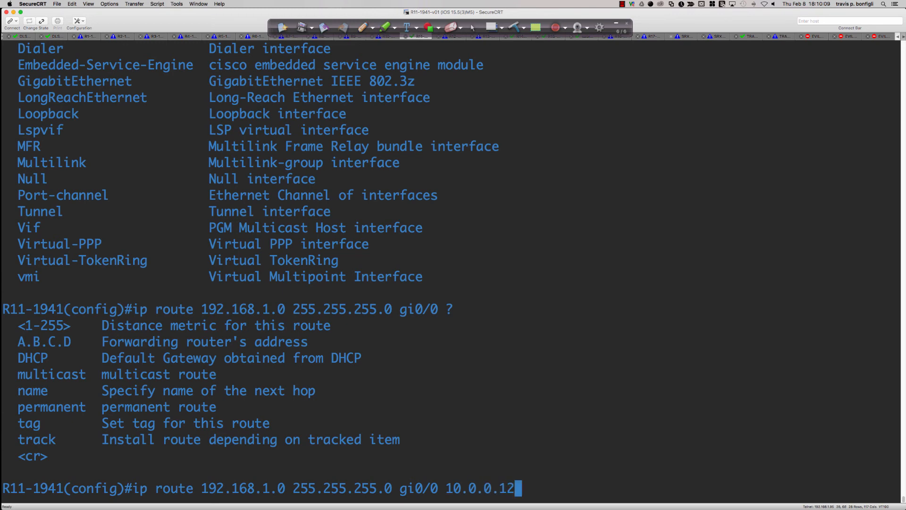
key("Return")
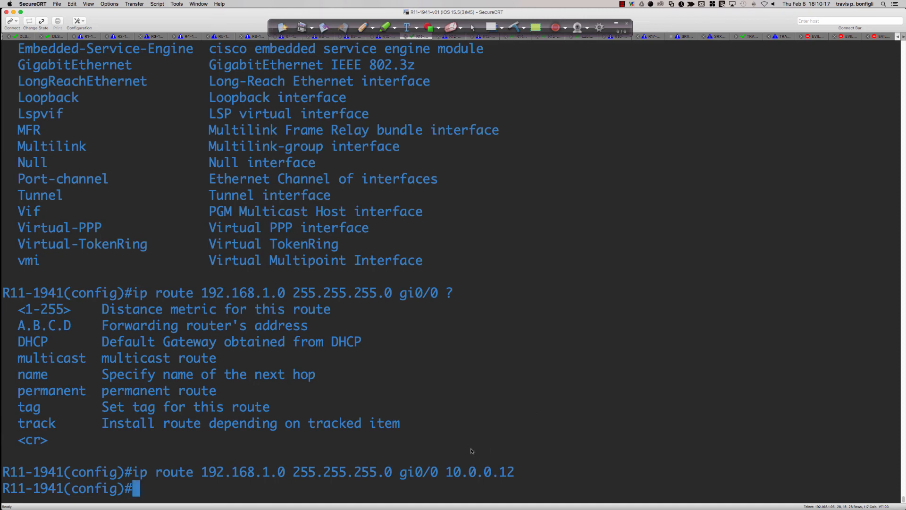
Highlight the exit interface and next-hop address in the entered static route
left_click_drag(440, 475, 518, 474)
left_click(522, 476)
left_click(398, 476)
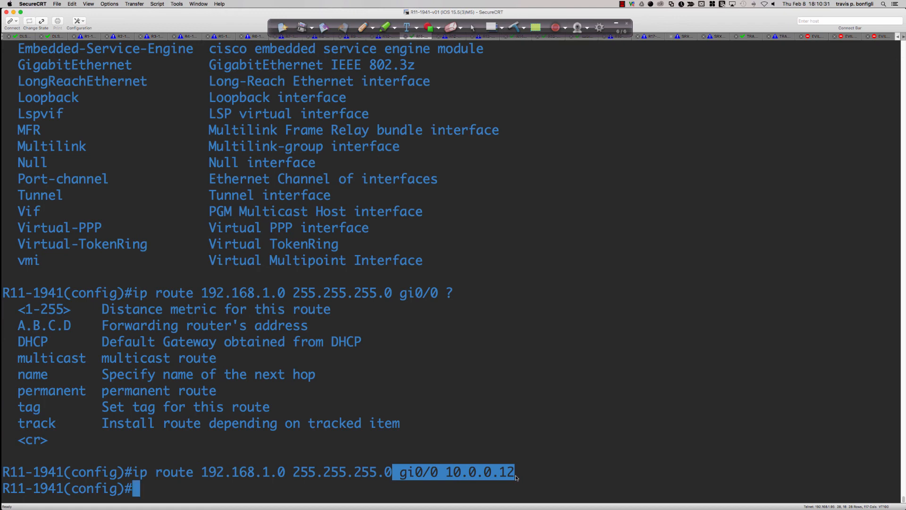
left_click(522, 475)
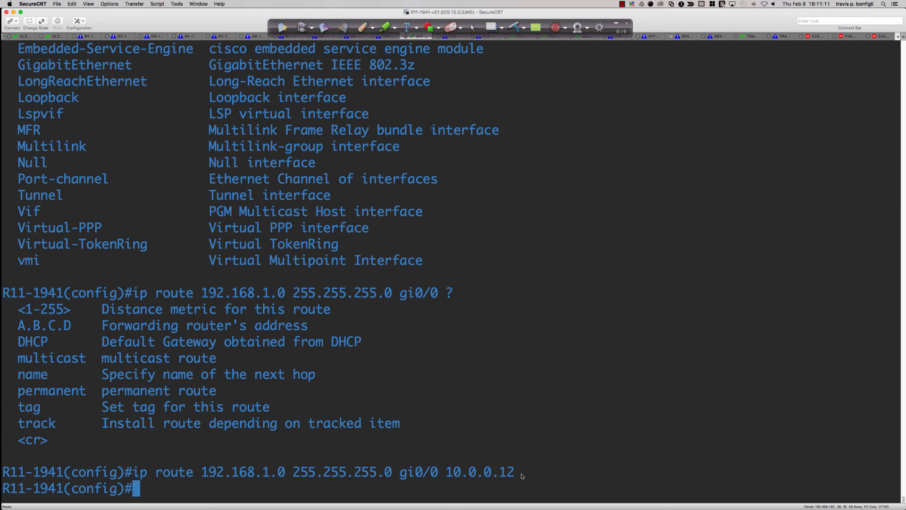
Switch to the Packet Tracer activity and highlight the Step 4 instructions about fully specified routes from R3
key("super+Tab")
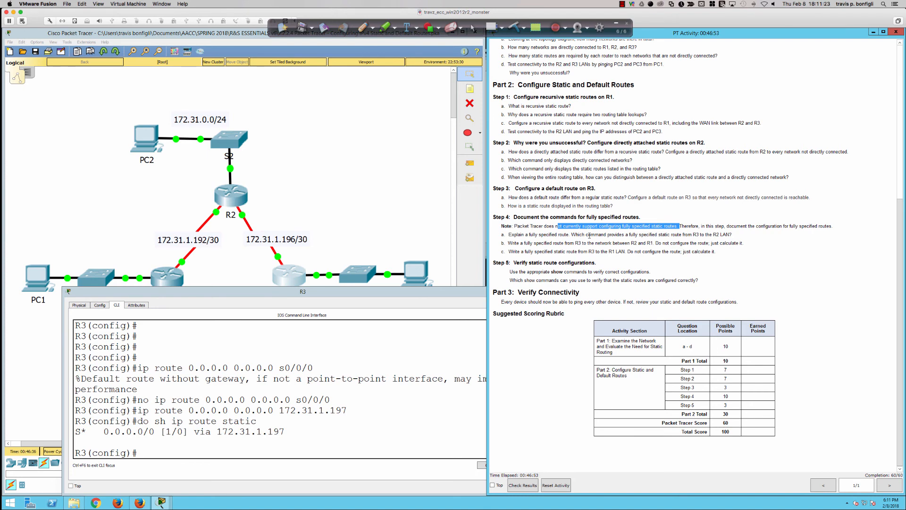
left_click_drag(629, 235, 740, 243)
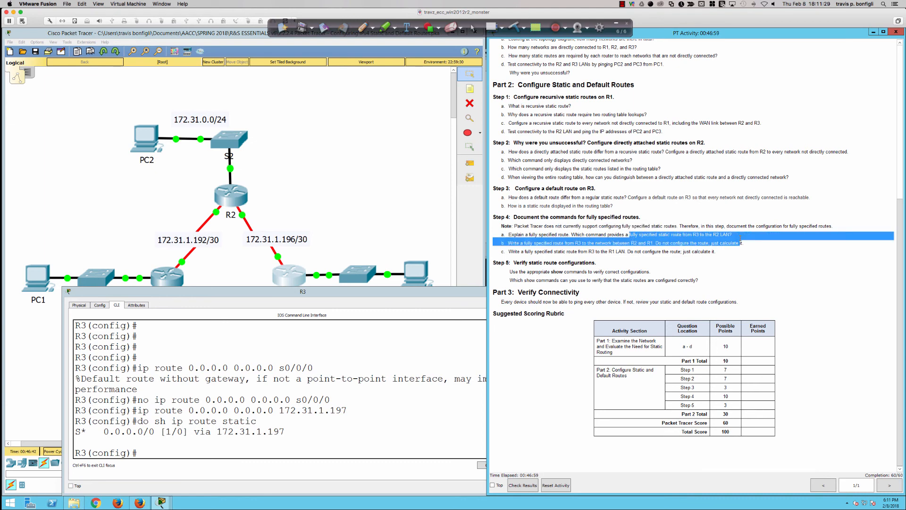
left_click_drag(740, 242, 745, 243)
In R3's command line, compose a static route for the R1–R2 network 172.31.1.192 with mask 255.255.255.252
left_click(418, 402)
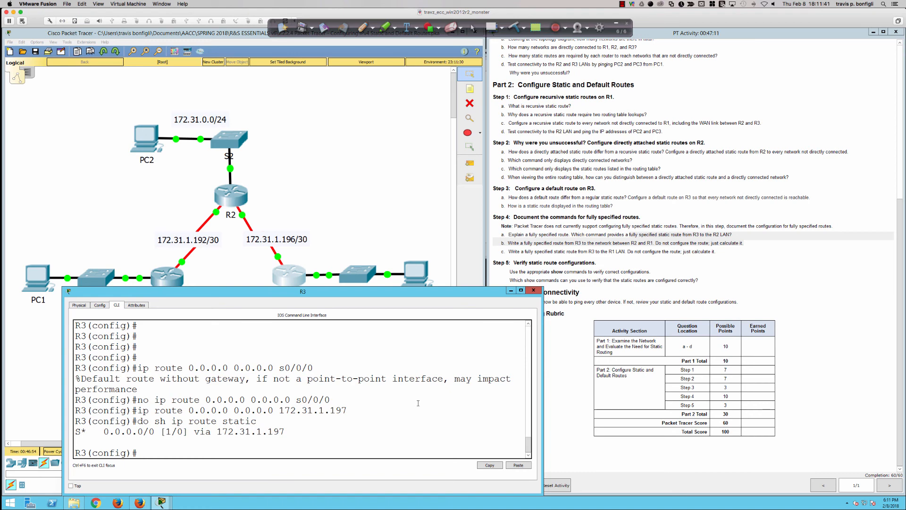
key("Return")
key("Return")
key("Return")
key("Return")
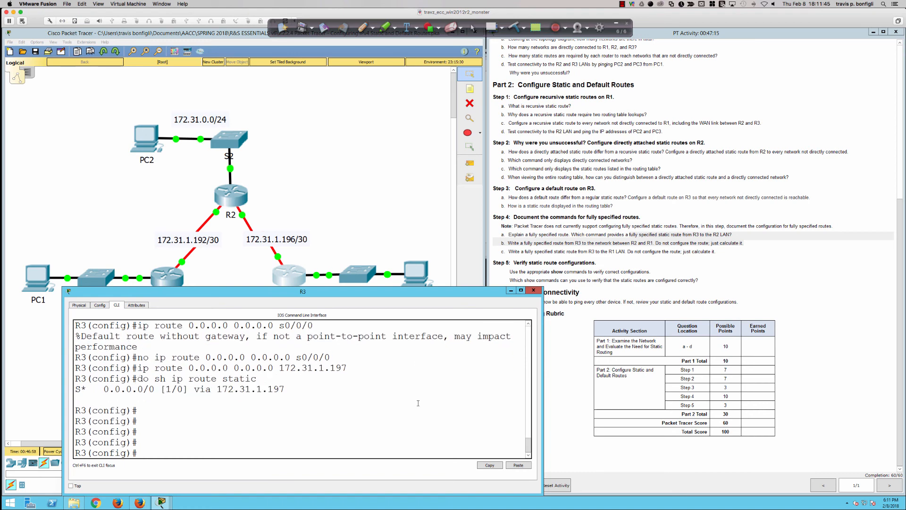
type("ip route 172.31.1.192 2552.")
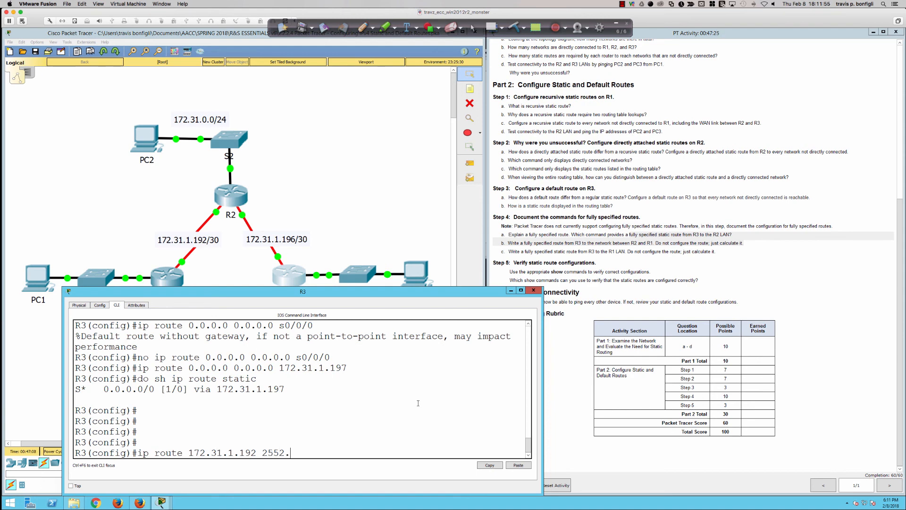
key("BackSpace")
key("BackSpace")
type(".2")
type("55.255")
type(".252")
Add exit interface s0/0/0 and next hop 172.31.1.197 to the route and try to submit it
type("s0/0/0")
type(" 172.31")
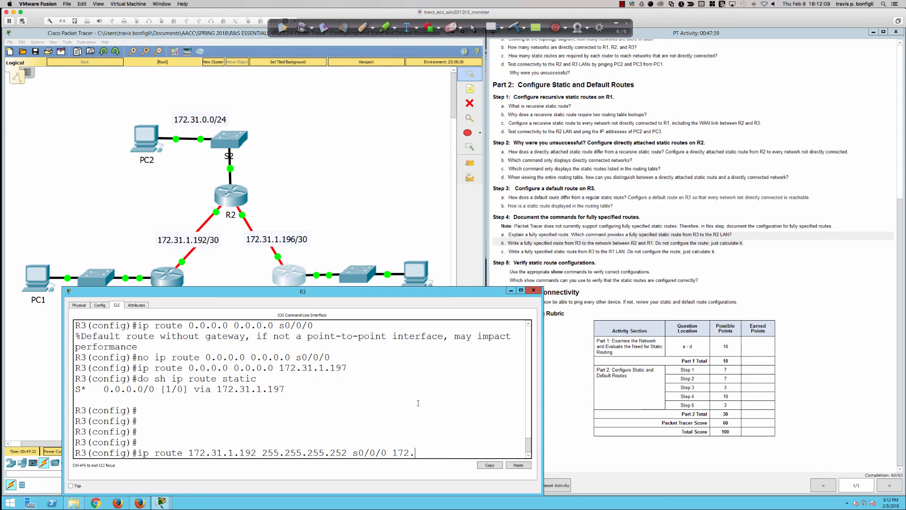
type(".1.197")
scroll(578, 331, "up", 5)
scroll(578, 331, "down", 5)
key("Return")
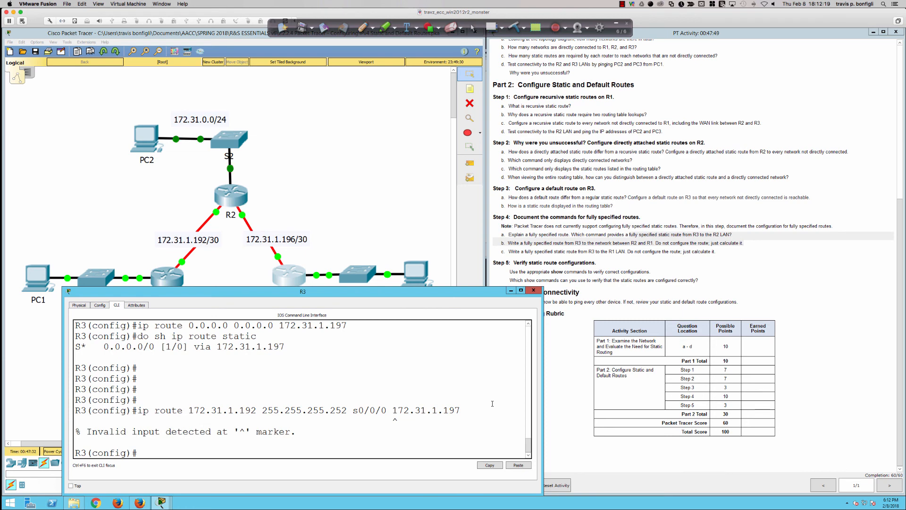
Recall the route command and list the options R3 accepts after exit interface s0/0/0
key("Up")
key("BackSpace")
key("BackSpace")
key("BackSpace")
key("BackSpace")
key("BackSpace")
key("BackSpace")
key("BackSpace")
key("BackSpace")
key("BackSpace")
key("BackSpace")
key("BackSpace")
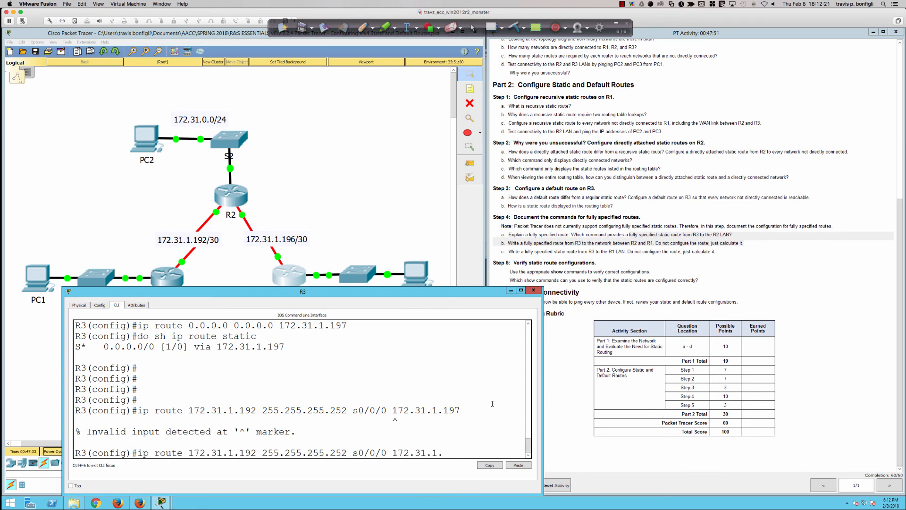
type("?")
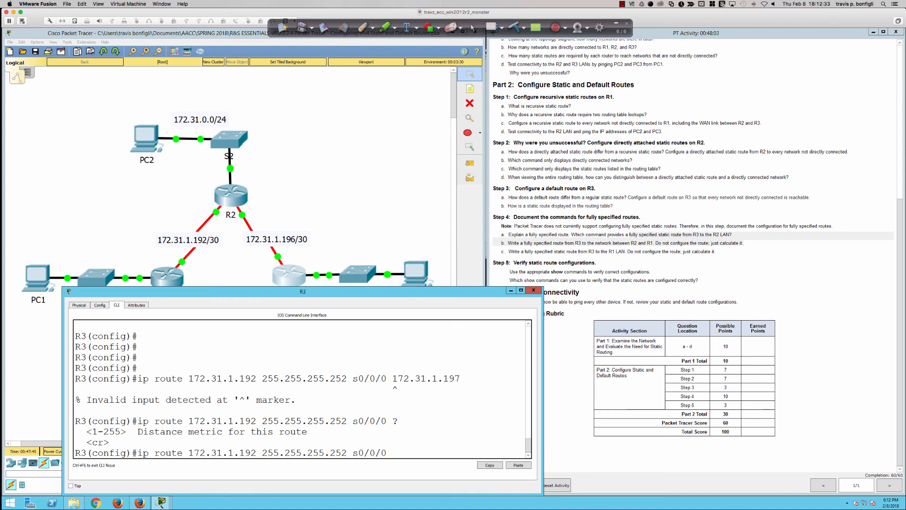
Highlight Step 4's R1 LAN instruction, and recall the fully specified route to clear its old mask and destination ending
left_click_drag(508, 251, 727, 252)
left_click(405, 433)
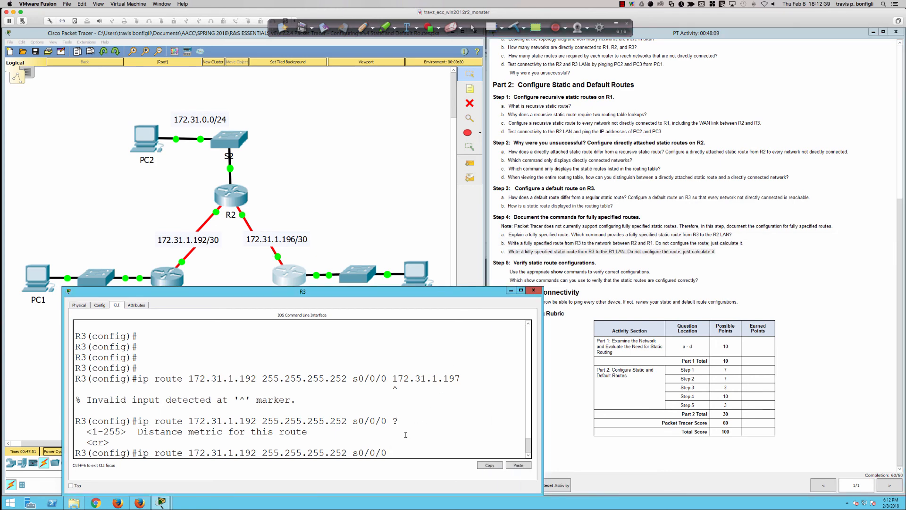
key("Up")
key("Down")
key("Left")
key("BackSpace")
key("BackSpace")
key("BackSpace")
key("BackSpace")
key("BackSpace")
key("BackSpace")
key("BackSpace")
key("BackSpace")
key("BackSpace")
key("BackSpace")
key("BackSpace")
key("BackSpace")
key("BackSpace")
key("BackSpace")
key("BackSpace")
key("BackSpace")
Move the R3 window off the R1 LAN label and set the route's destination to 172.31.1.0 255.255.255.128
key("BackSpace")
key("BackSpace")
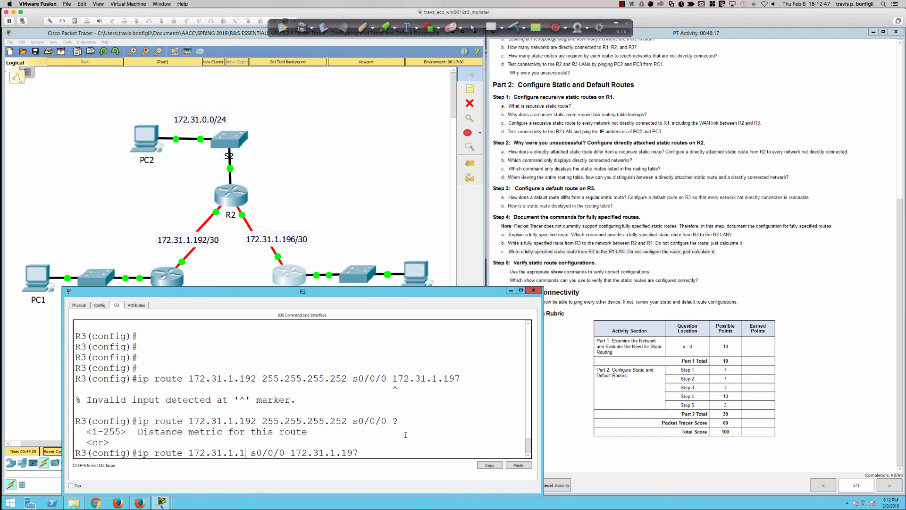
left_click_drag(371, 293, 678, 287)
key("BackSpace")
key("BackSpace")
key("BackSpace")
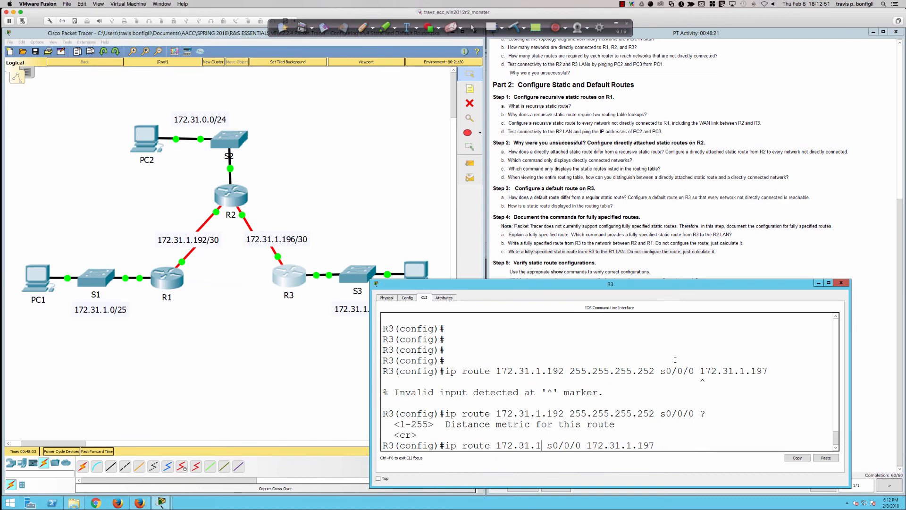
type("1.0")
type(" 255.255.255.")
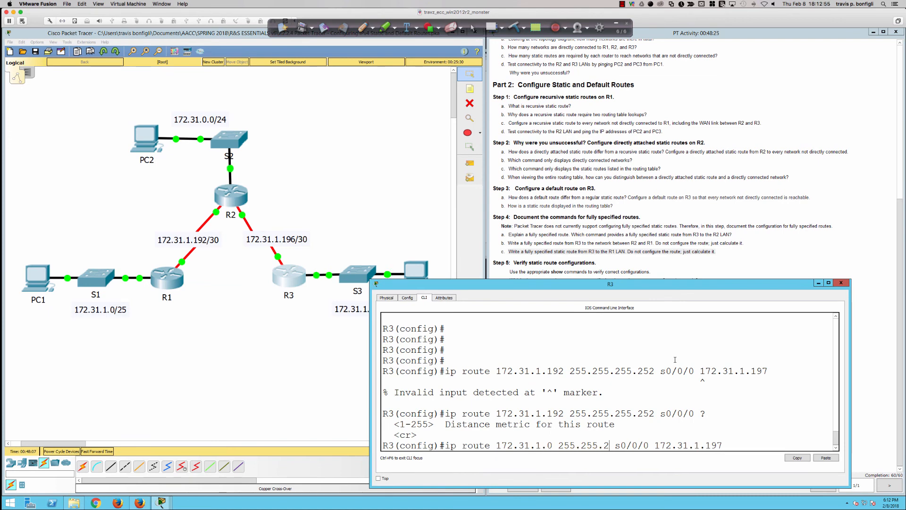
type("128")
Bring the activity instructions to the front and maximize the R3 console to show the composed routes
left_click(658, 267)
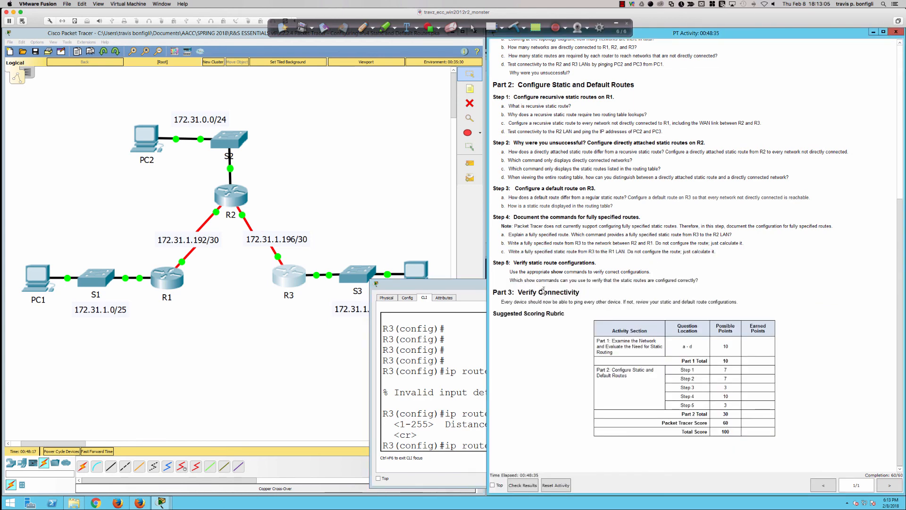
double_click(454, 286)
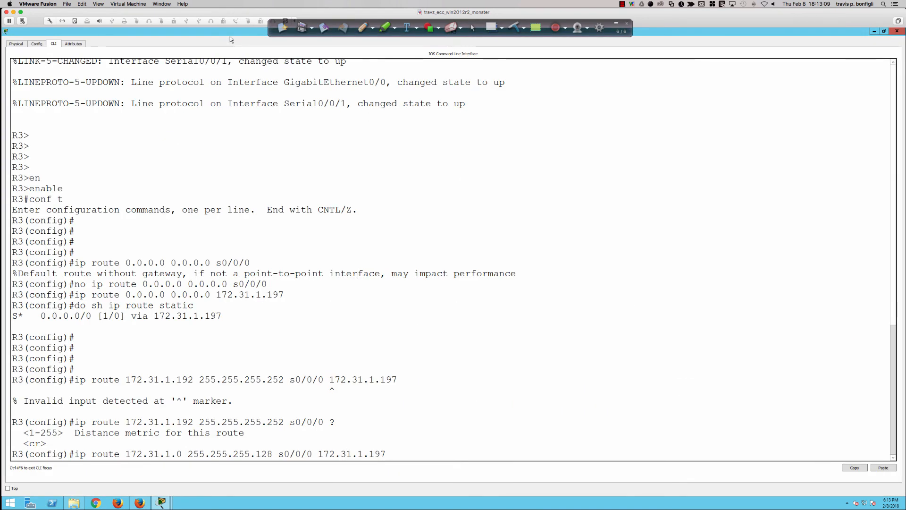
Try to apply R3's fully specified route to 172.31.1.0 255.255.255.128 via s0/0/0 172.31.1.197, and add blank prompt lines
key("Return")
key("Return")
key("Return")
key("Return")
key("Return")
key("Return")
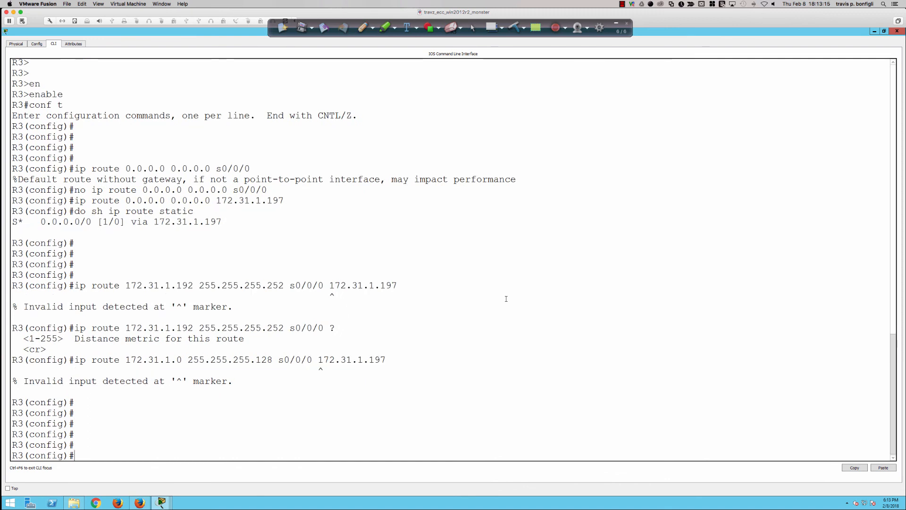
Configure a static host route on R3 to 172.31.0.254 255.255.255.255 through exit interface s0/0/0
type("ip route")
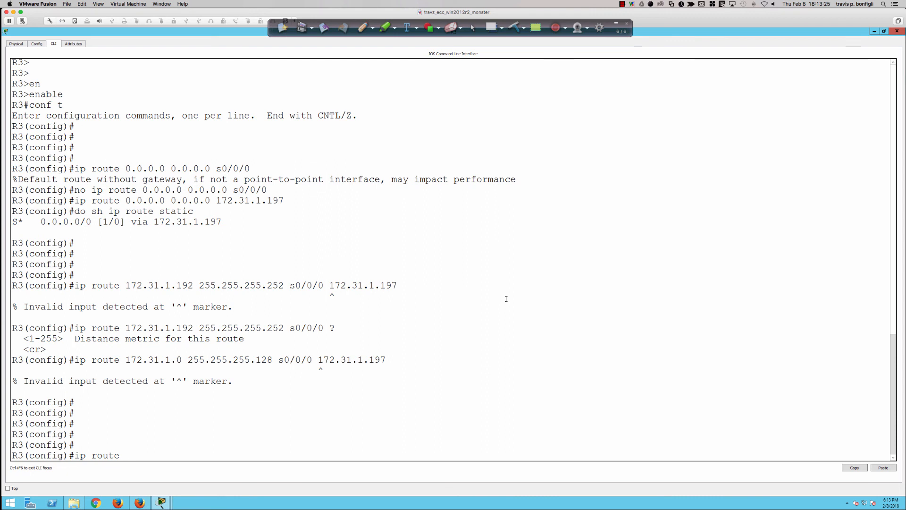
type("172.31.0.254")
type("255.255.255.255")
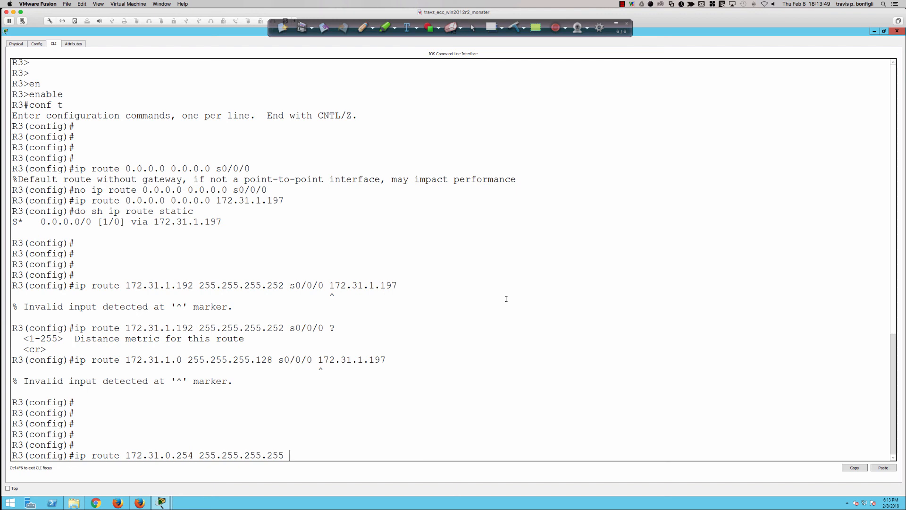
type("s0/0/0")
key("Return")
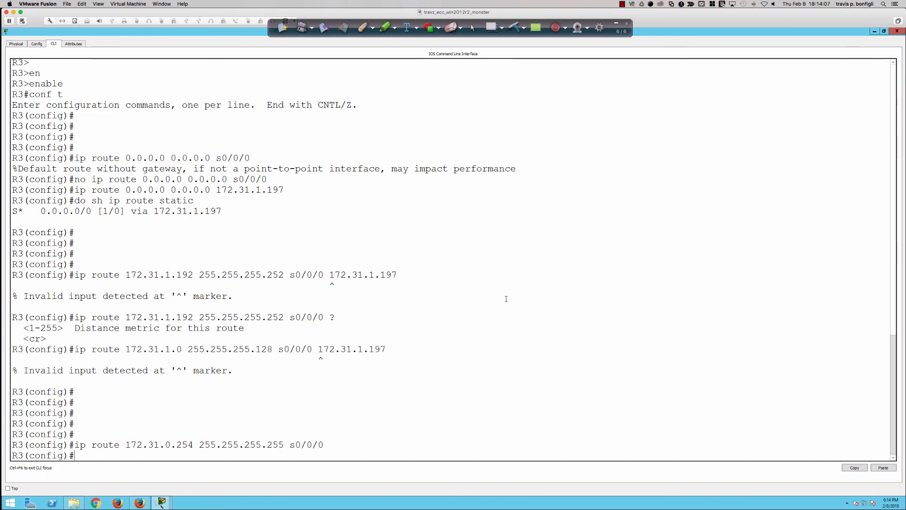
Minimize the R3 console and sketch in red an extra host linked to switch S2 on the topology
left_click(876, 32)
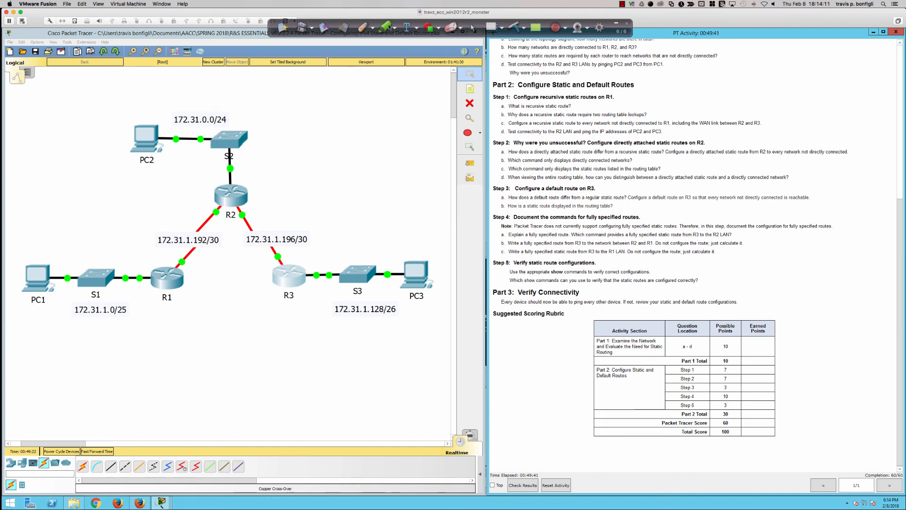
left_click(362, 28)
mouse_move(230, 131)
left_mouse_down()
mouse_move(317, 76)
mouse_move(296, 75)
left_mouse_up()
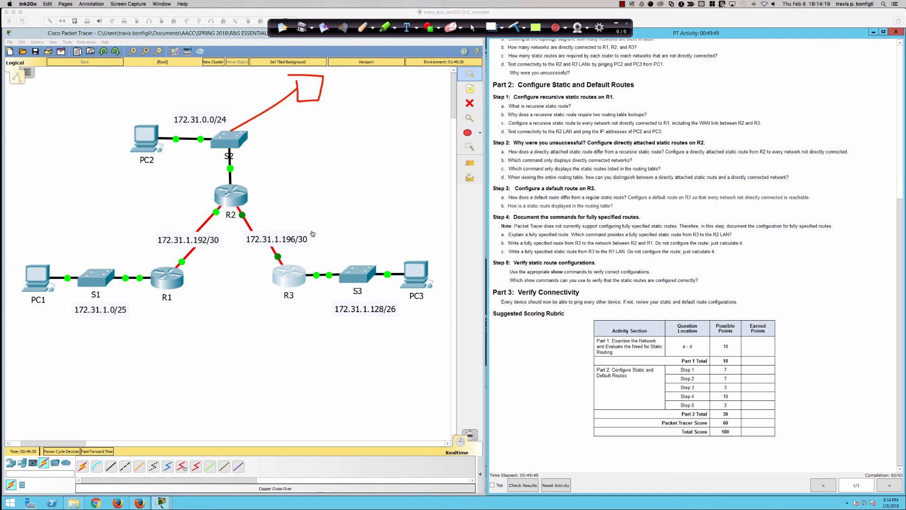
Draw a check-marked path from PC3 through R2 to PC2, and a crossed-out path from PC3 toward the sketched host
mouse_move(418, 273)
left_mouse_down()
mouse_move(258, 191)
mouse_move(160, 166)
mouse_move(156, 156)
mouse_move(183, 172)
mouse_move(199, 148)
left_mouse_up()
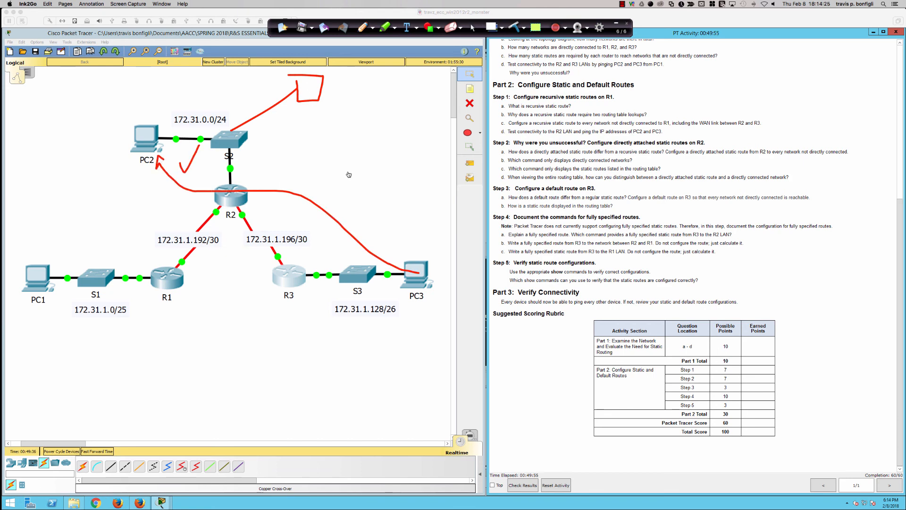
mouse_move(419, 268)
left_mouse_down()
mouse_move(307, 179)
mouse_move(307, 137)
mouse_move(352, 165)
left_mouse_up()
left_click_drag(343, 131, 275, 158)
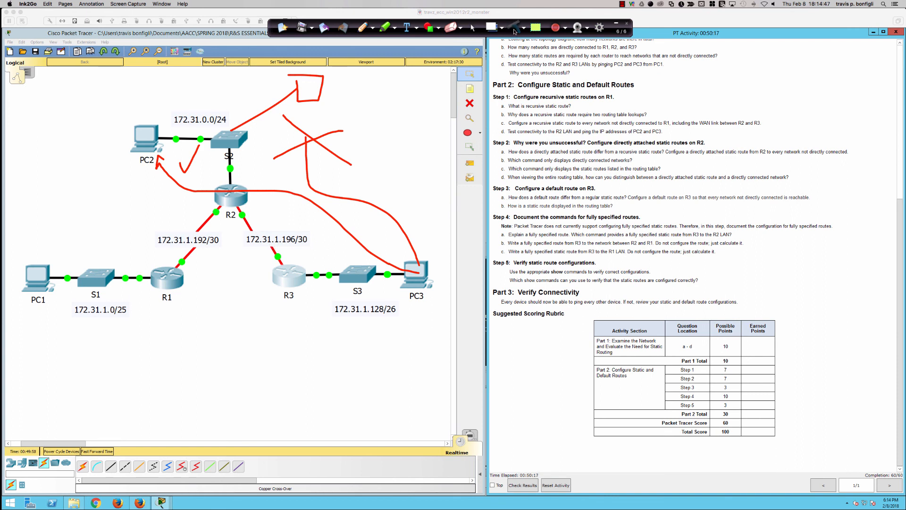
Clear the red annotations from the topology and switch to the presentation's title slide
left_click(515, 29)
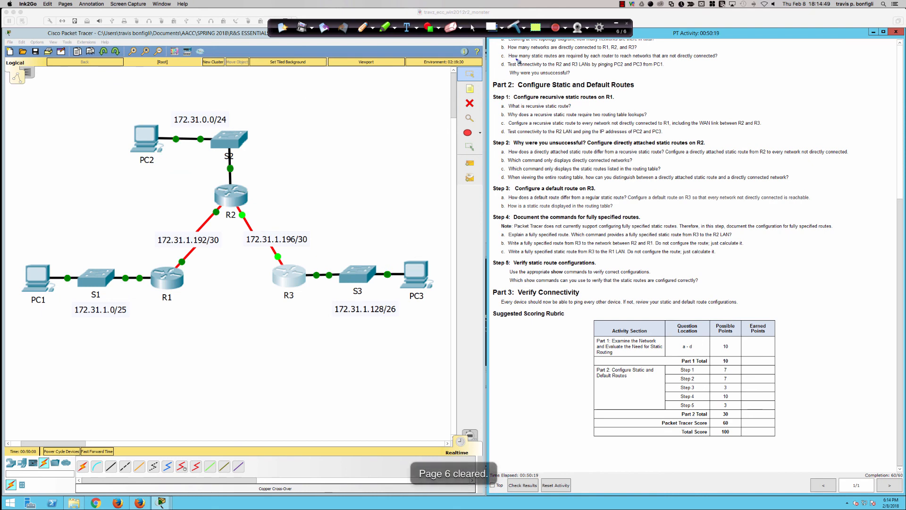
key("super+Tab")
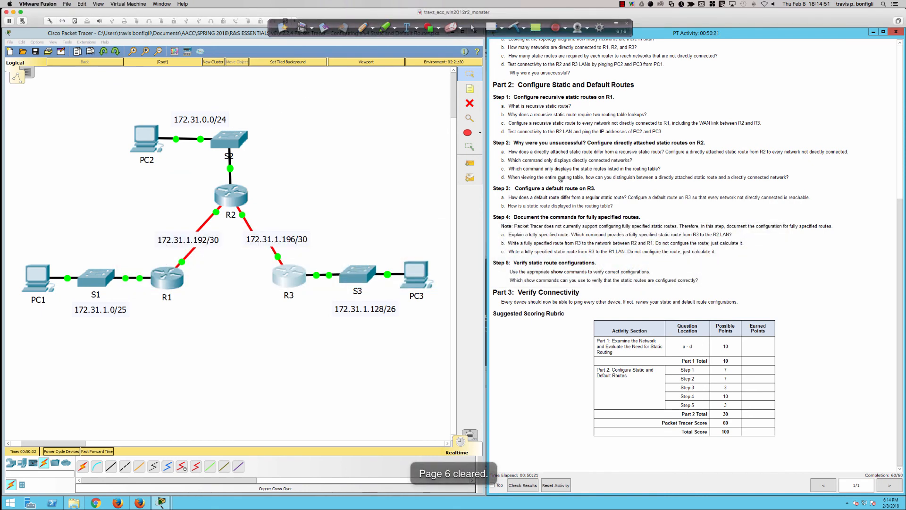
key("super+Tab")
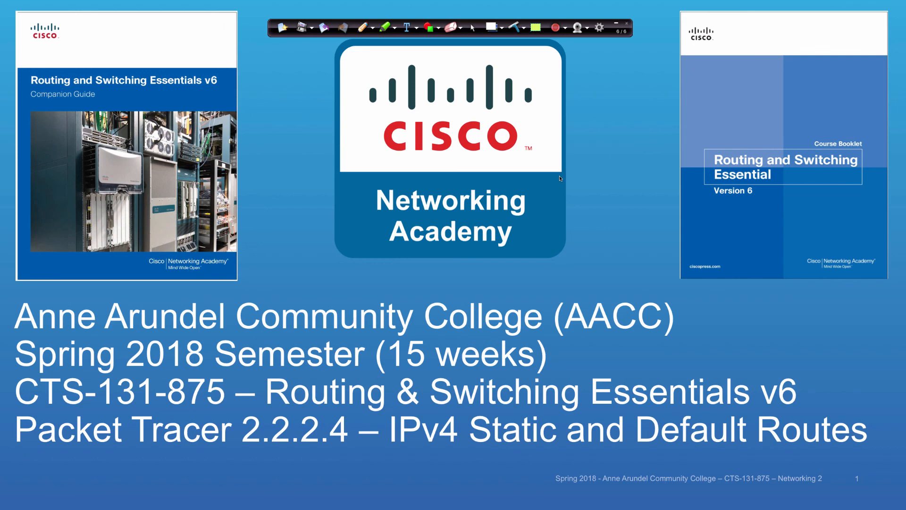